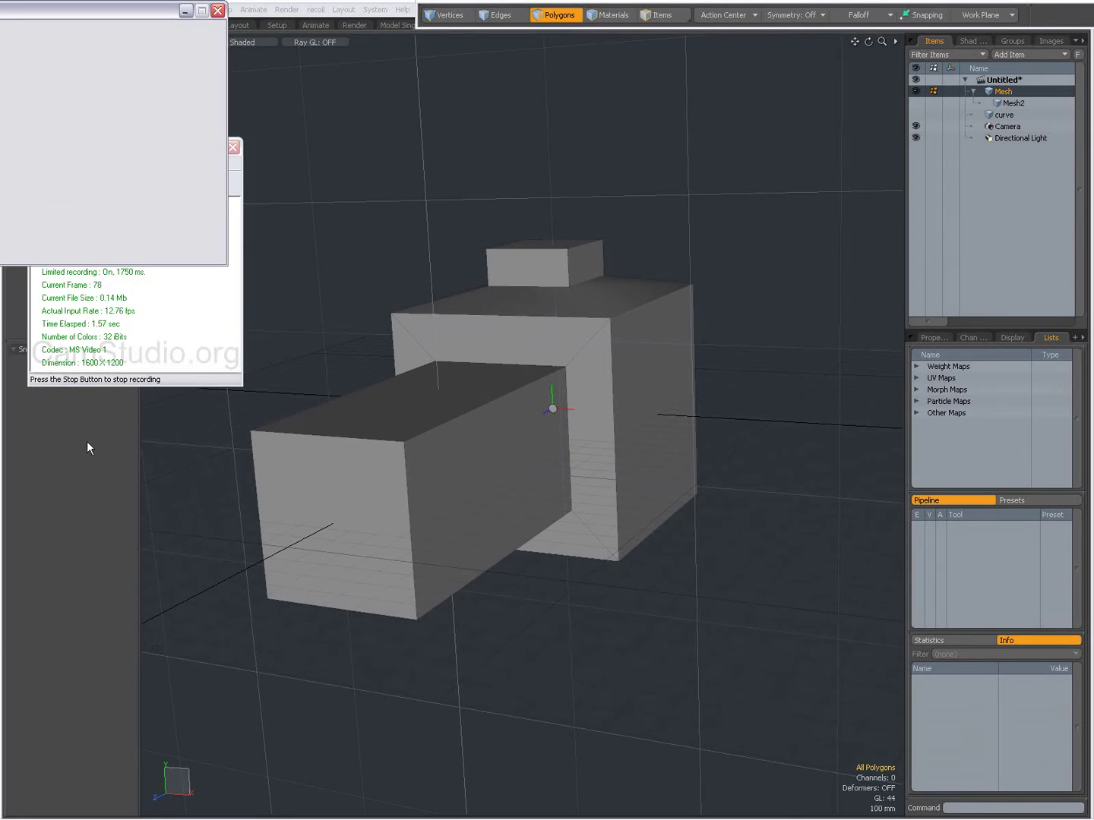
# Bring MODO to the front and zoom the viewport out so the box sits small and centred.
pyautogui.click(86, 441)
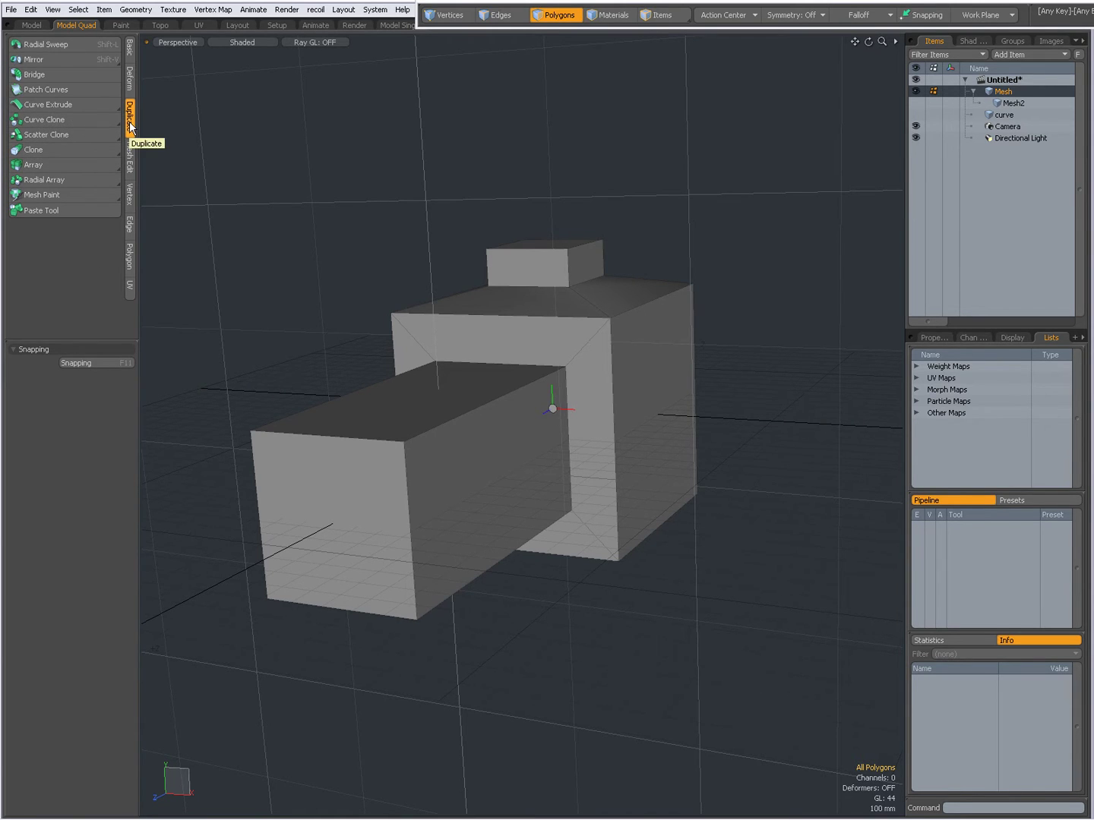
pyautogui.moveTo(567, 442)
pyautogui.keyDown('ctrl'); pyautogui.keyDown('alt'); pyautogui.mouseDown()
pyautogui.moveTo(415, 432)
pyautogui.moveTo(495, 458)
pyautogui.moveTo(424, 487)
pyautogui.moveTo(457, 463)
pyautogui.moveTo(445, 452)
pyautogui.mouseUp(); pyautogui.keyUp('alt'); pyautogui.keyUp('ctrl')
# Draw a six-point S-curve rising to the upper right with 20 box clones, briefly trying 2 steps.
pyautogui.click(46, 119)
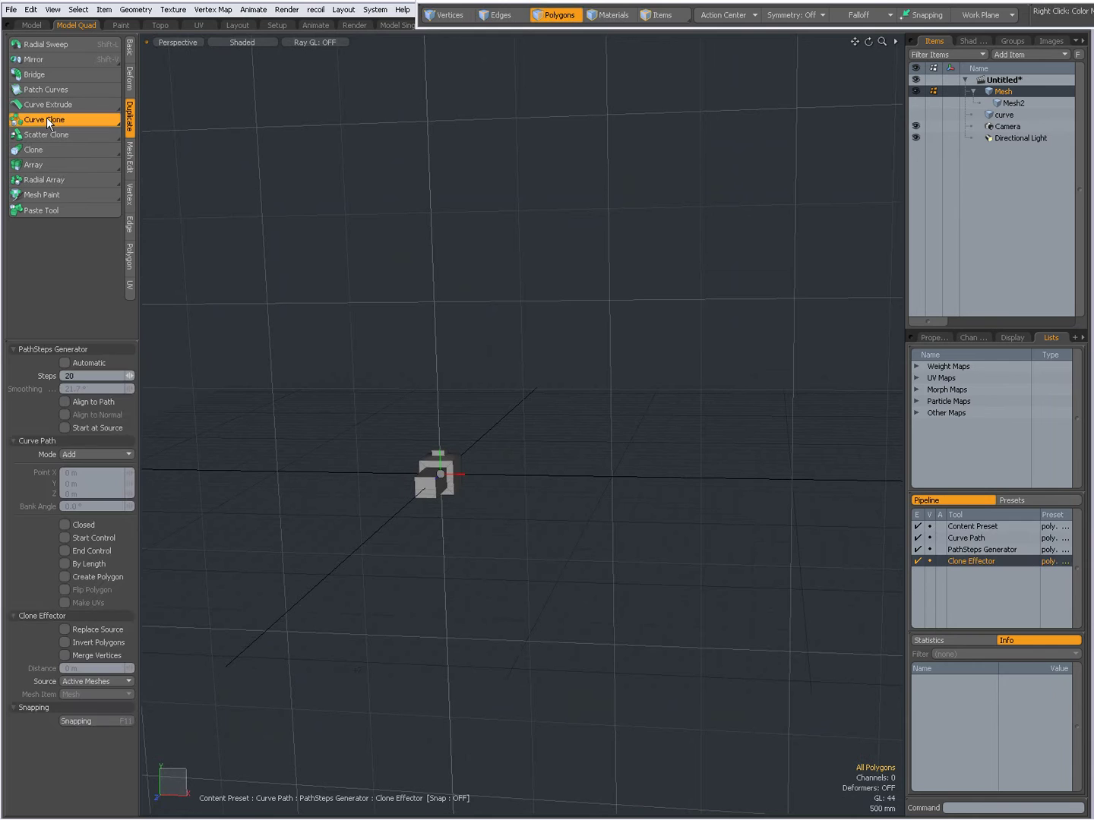
pyautogui.keyDown('alt'); pyautogui.moveTo(380, 476); pyautogui.dragTo(300, 495); pyautogui.keyUp('alt')
pyautogui.click(320, 443)
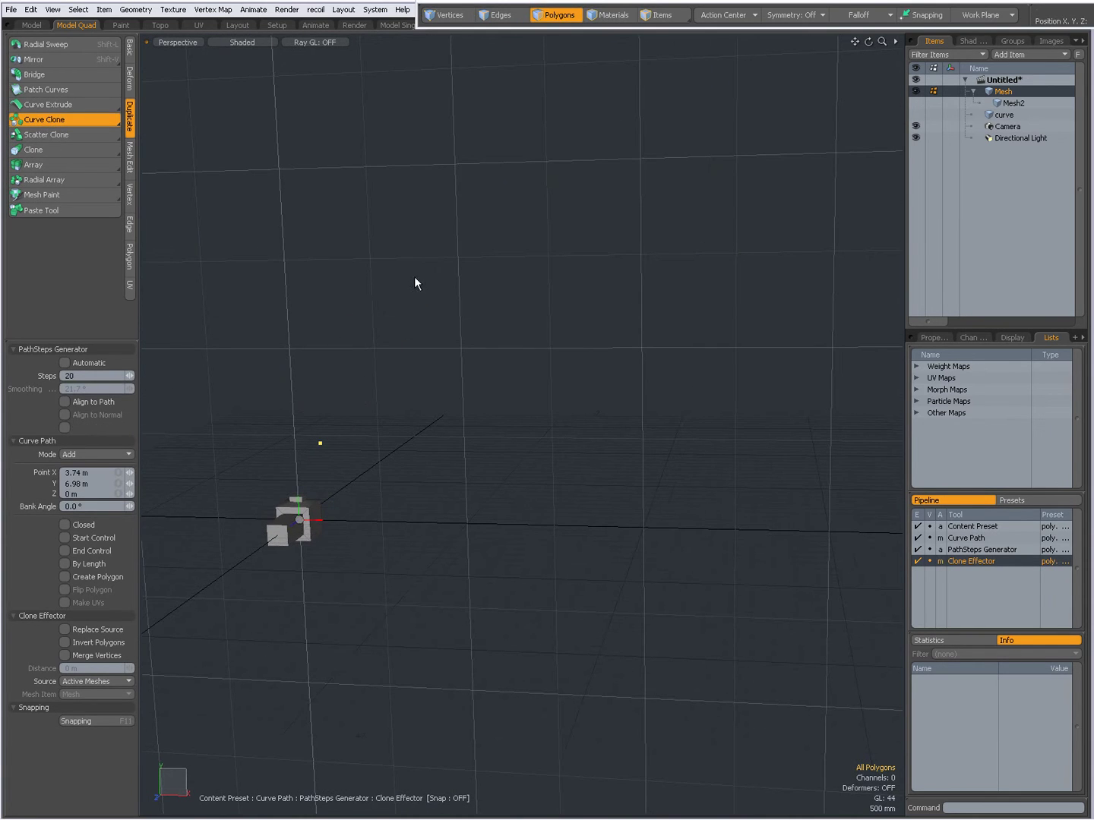
pyautogui.click(413, 277)
pyautogui.click(611, 432)
pyautogui.scroll(-3, 678, 534)
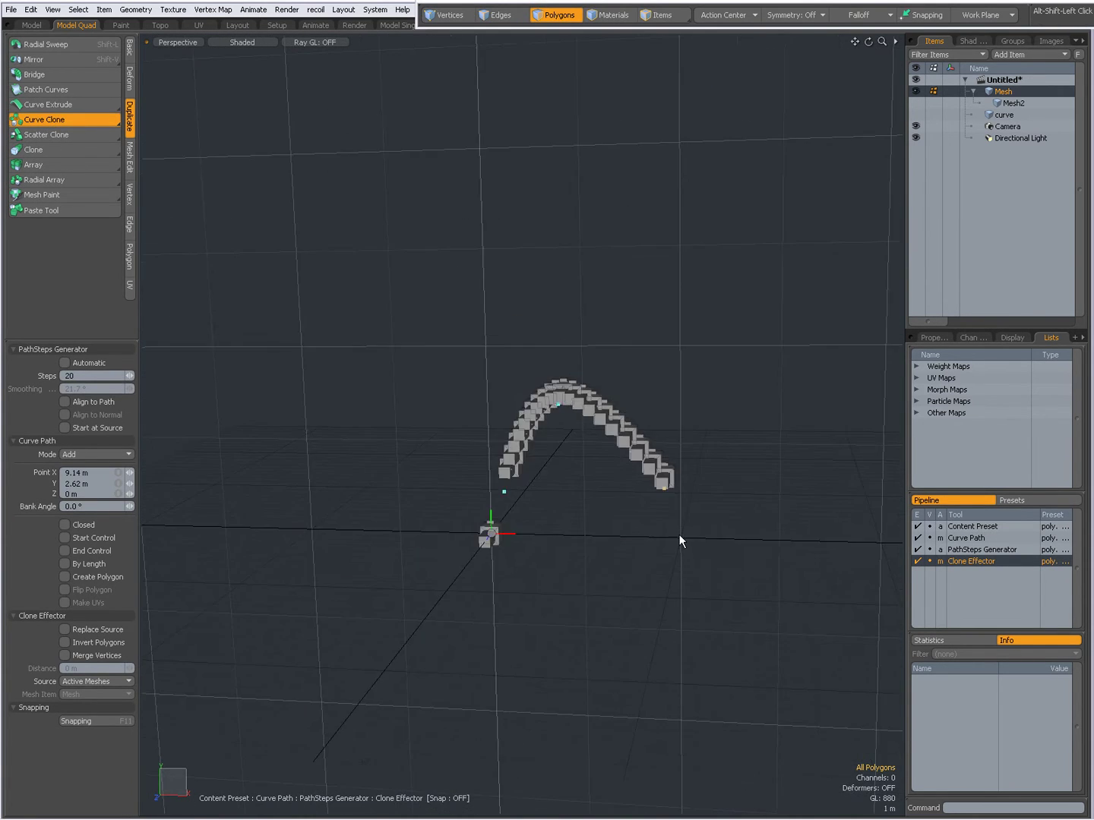
pyautogui.keyDown('alt'); pyautogui.keyDown('shift'); pyautogui.moveTo(679, 534); pyautogui.dragTo(622, 546); pyautogui.keyUp('shift'); pyautogui.keyUp('alt')
pyautogui.click(623, 553)
pyautogui.click(749, 382)
pyautogui.click(808, 243)
pyautogui.moveTo(808, 243)
pyautogui.keyDown('ctrl'); pyautogui.keyDown('alt'); pyautogui.mouseDown()
pyautogui.moveTo(689, 410)
pyautogui.moveTo(632, 403)
pyautogui.mouseUp(); pyautogui.keyUp('alt'); pyautogui.keyUp('ctrl')
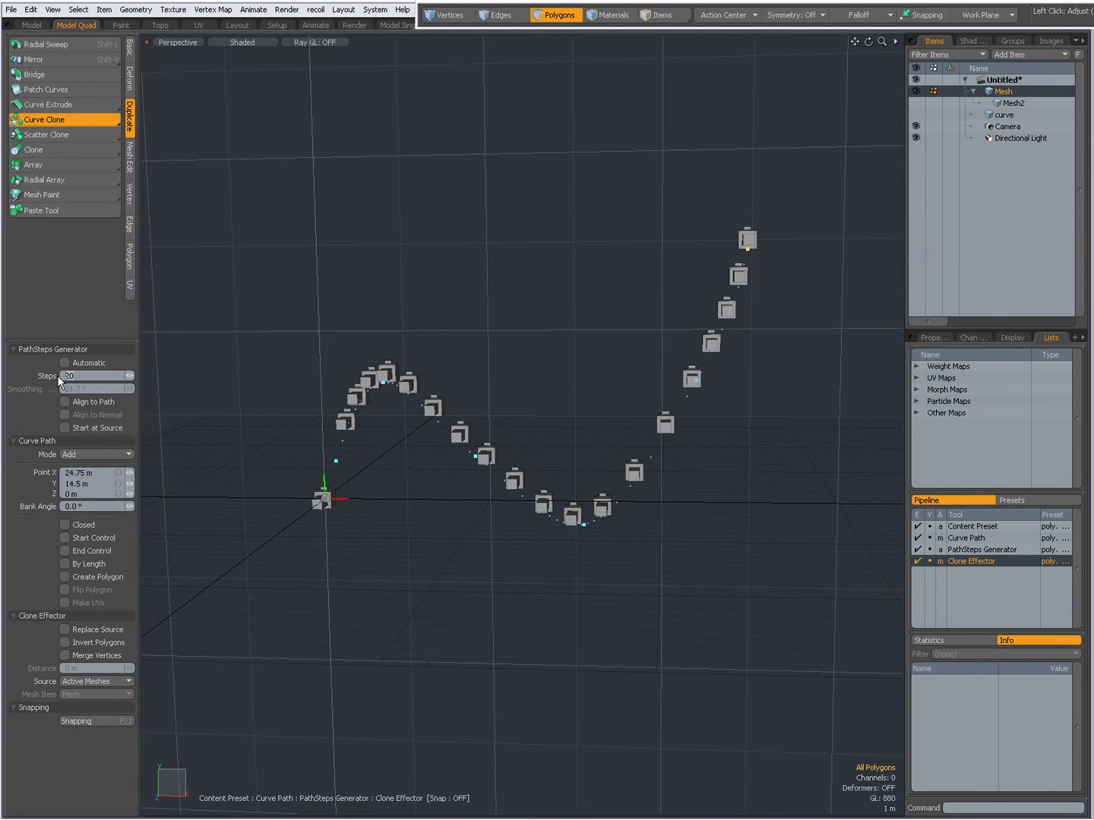
pyautogui.press('Return')
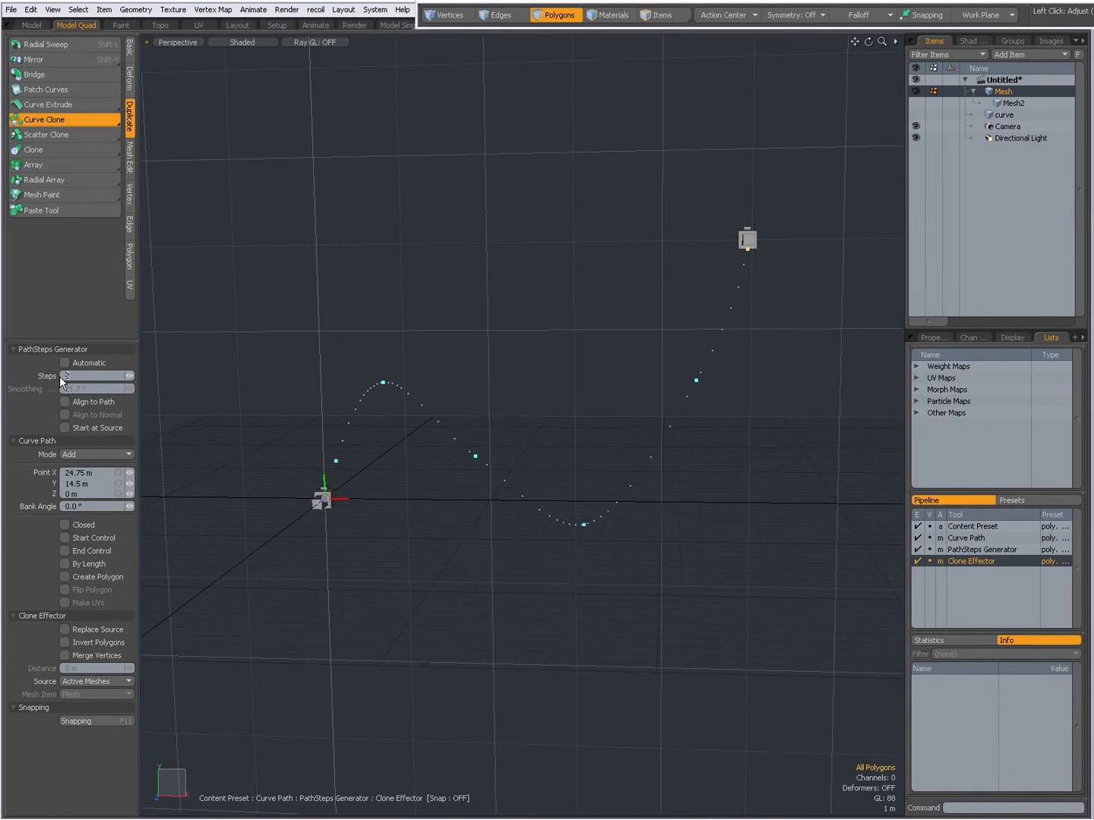
pyautogui.press('Return')
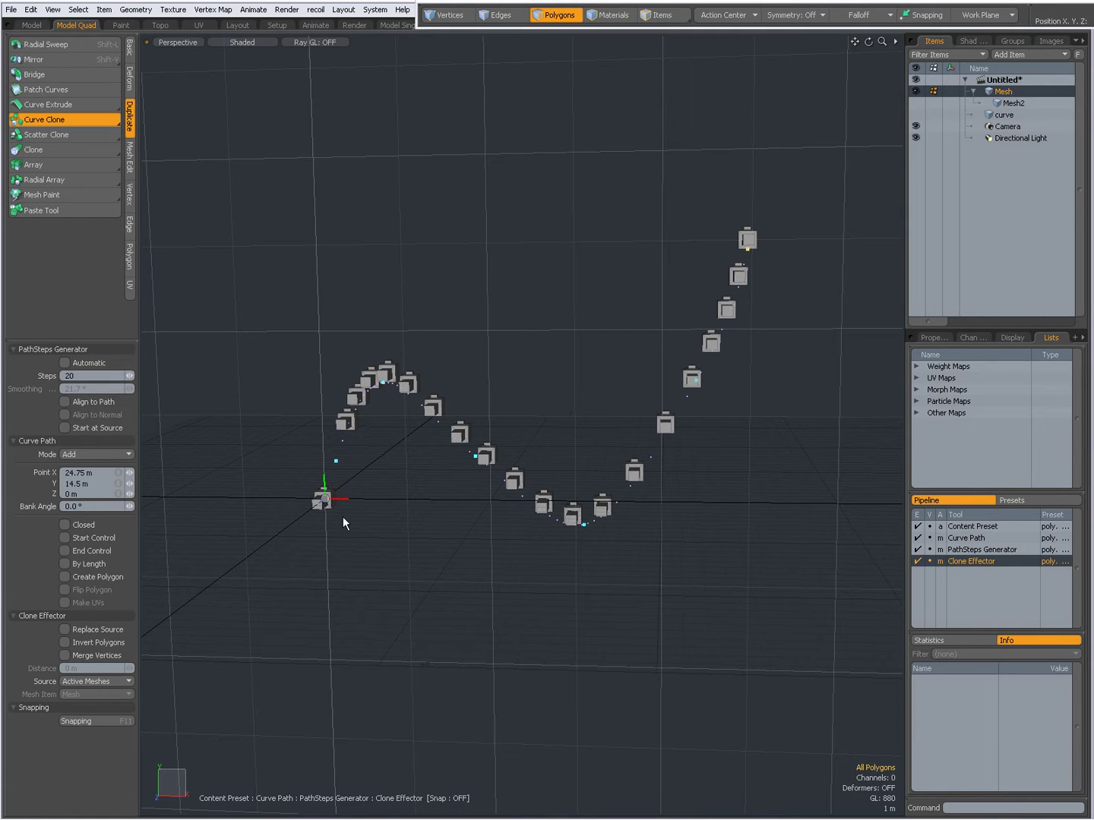
# Try Automatic clone count with its smoothing angle, then return to a fixed step count.
pyautogui.click(64, 363)
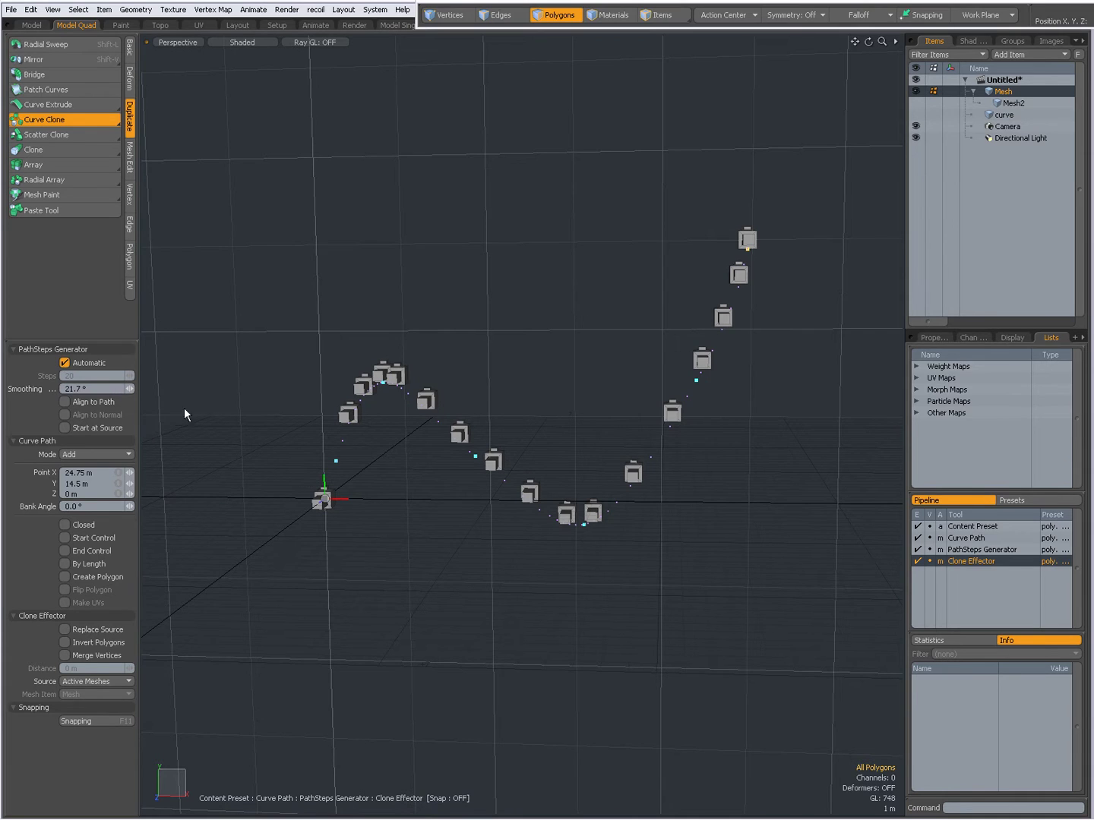
pyautogui.moveTo(132, 389); pyautogui.dragTo(136, 388)
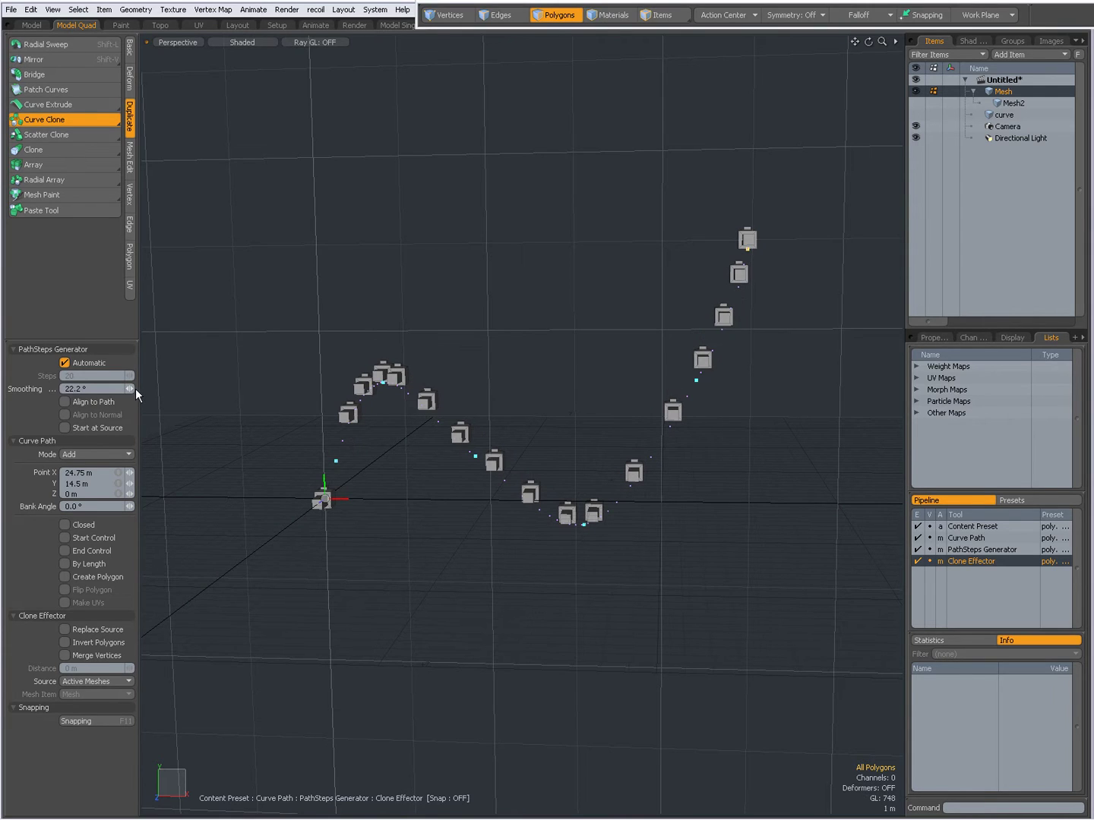
pyautogui.click(67, 362)
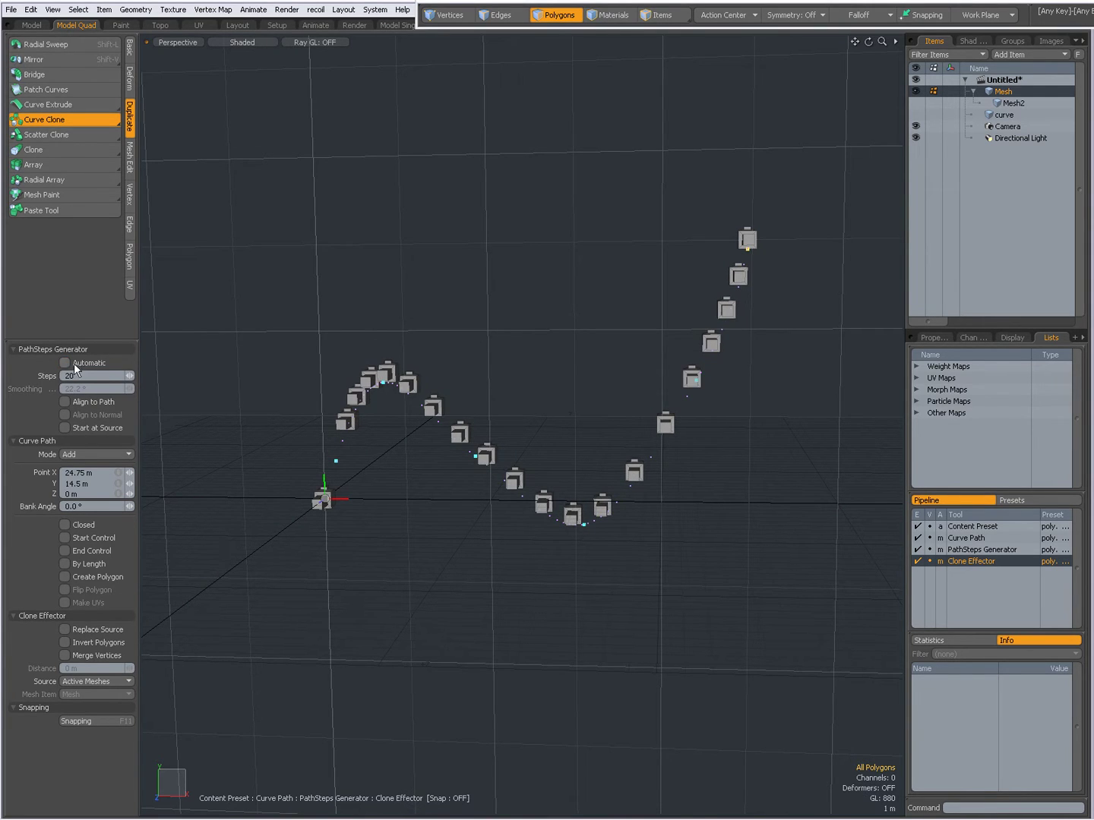
# Test Align to Path and Align to Normal, turn both off, and enable Start at Source.
pyautogui.click(64, 402)
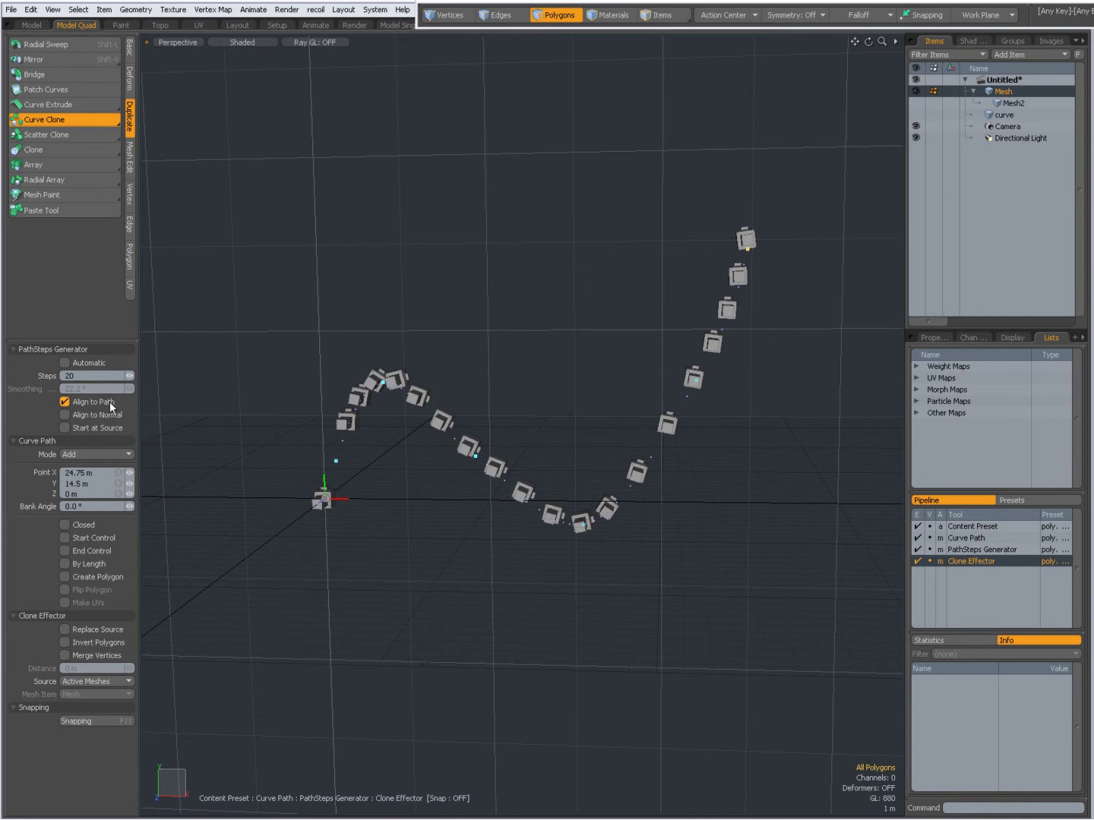
pyautogui.click(65, 416)
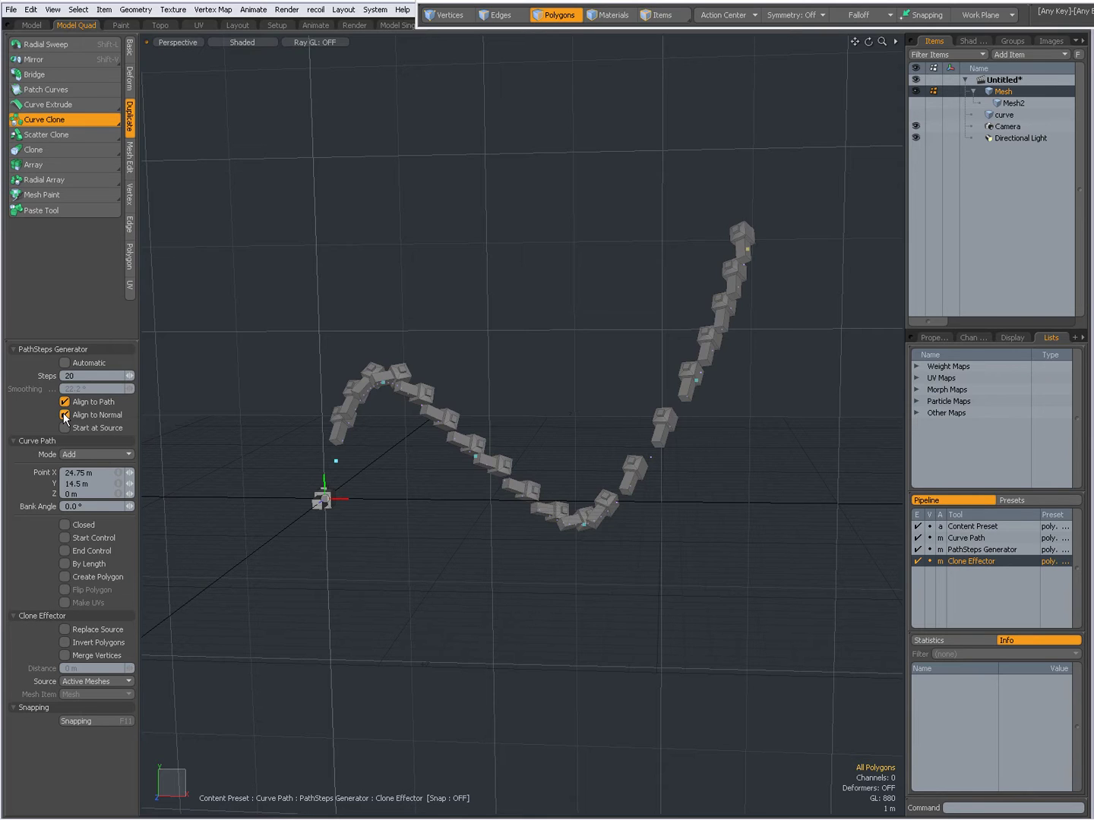
pyautogui.click(65, 416)
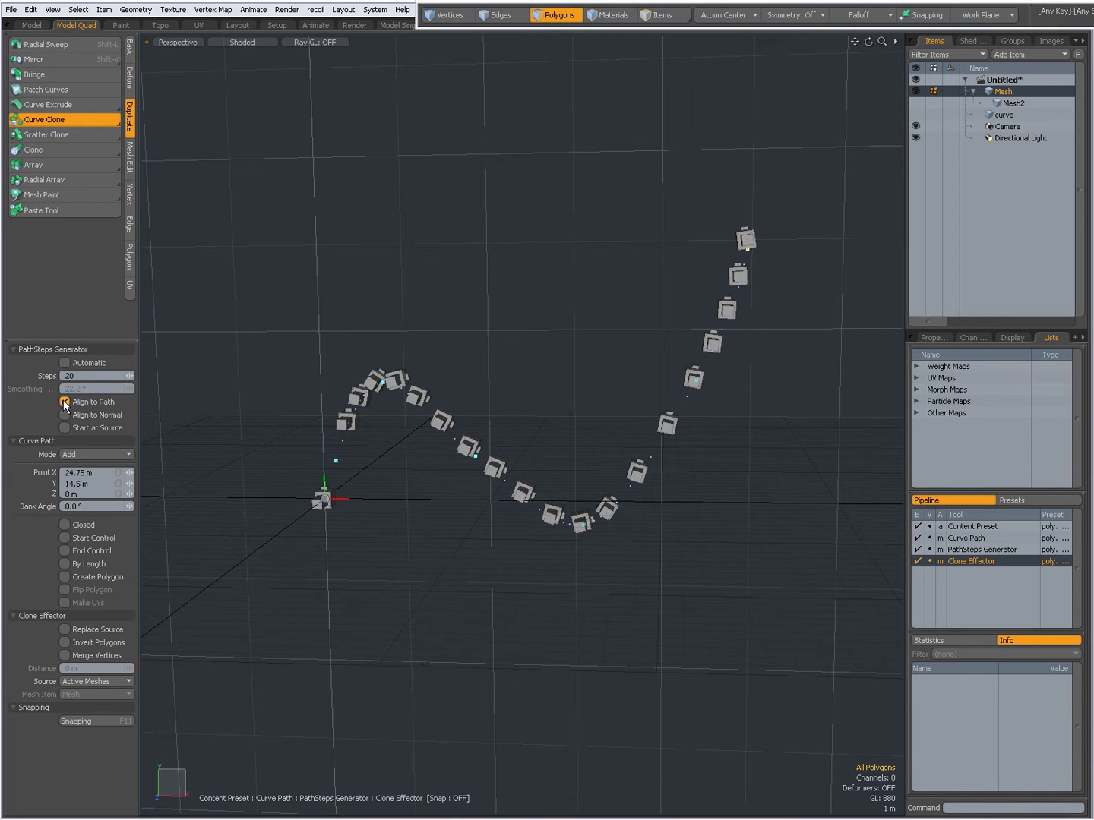
pyautogui.click(65, 402)
pyautogui.click(64, 426)
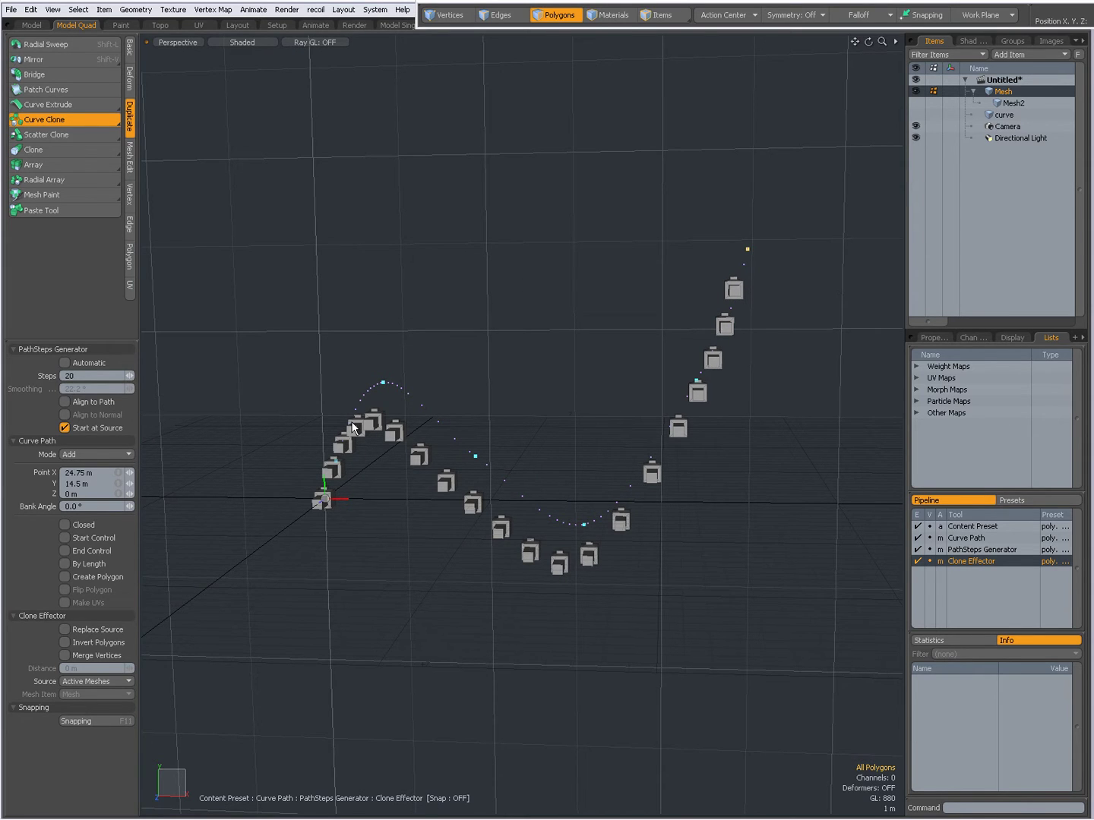
# Turn off Start at Source, move the arch points, and add a new top point at upper right.
pyautogui.click(64, 427)
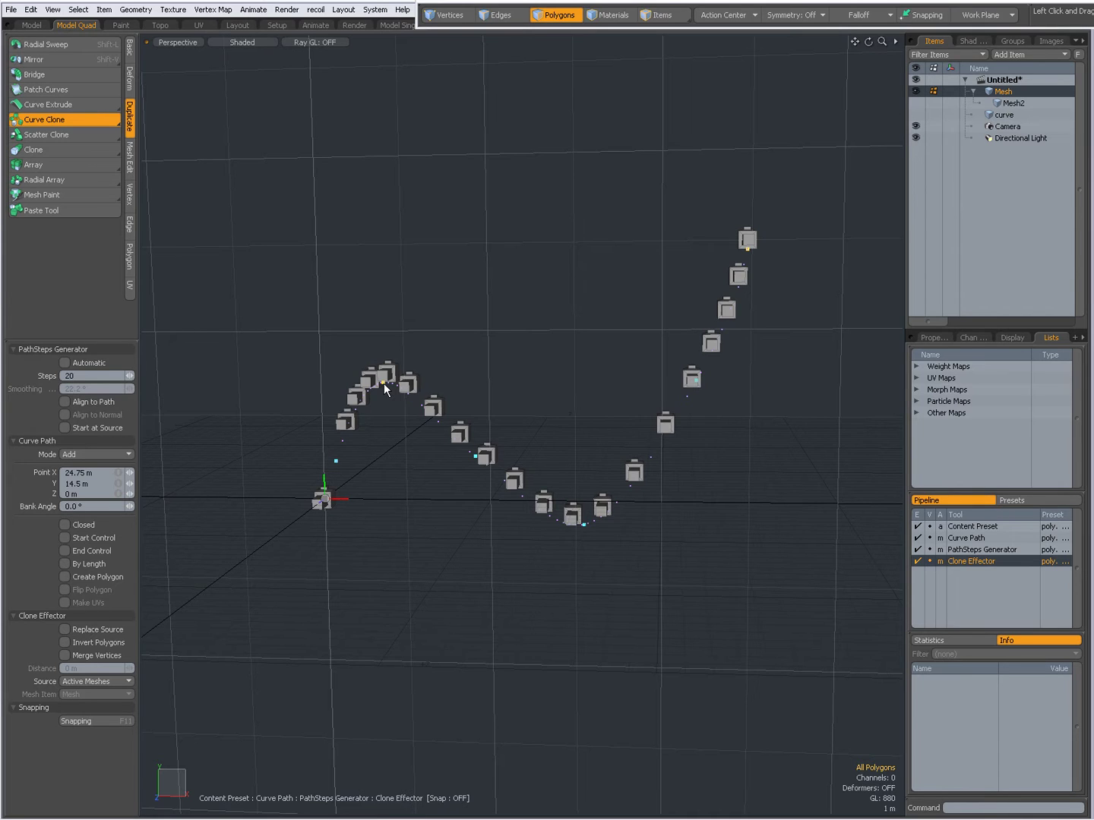
pyautogui.moveTo(384, 383); pyautogui.dragTo(382, 407)
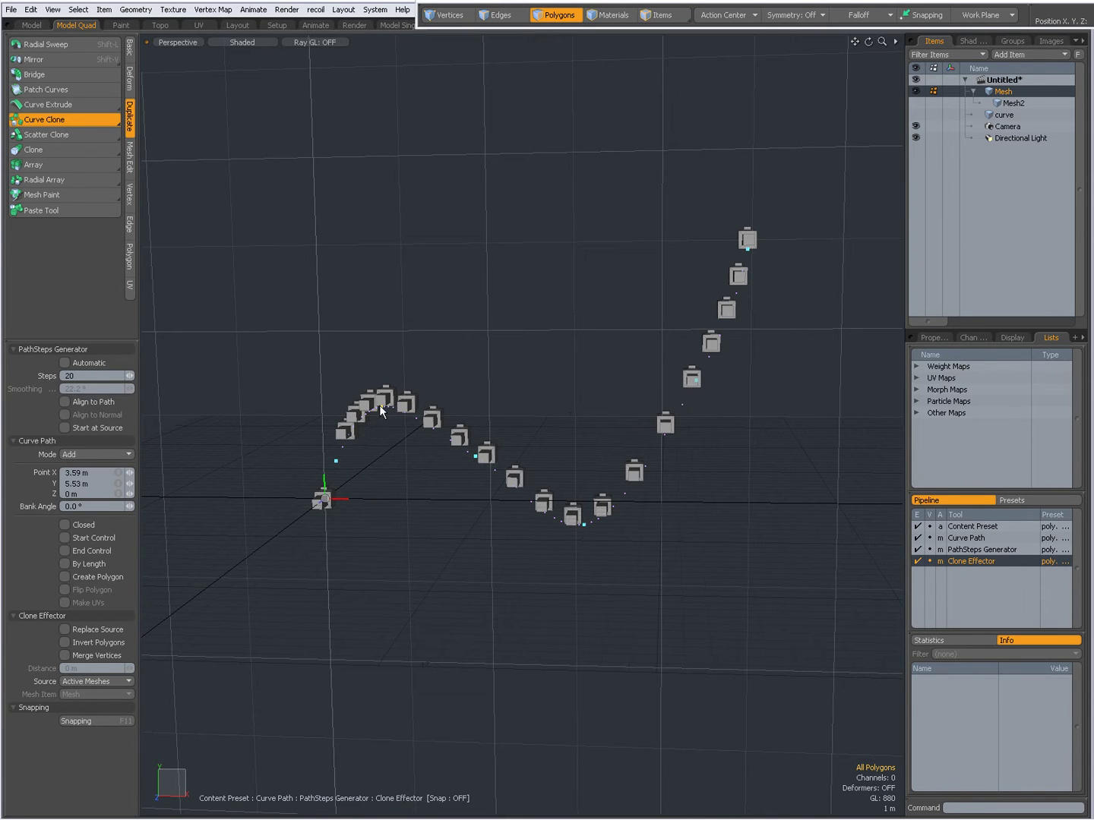
pyautogui.moveTo(505, 346); pyautogui.dragTo(470, 347)
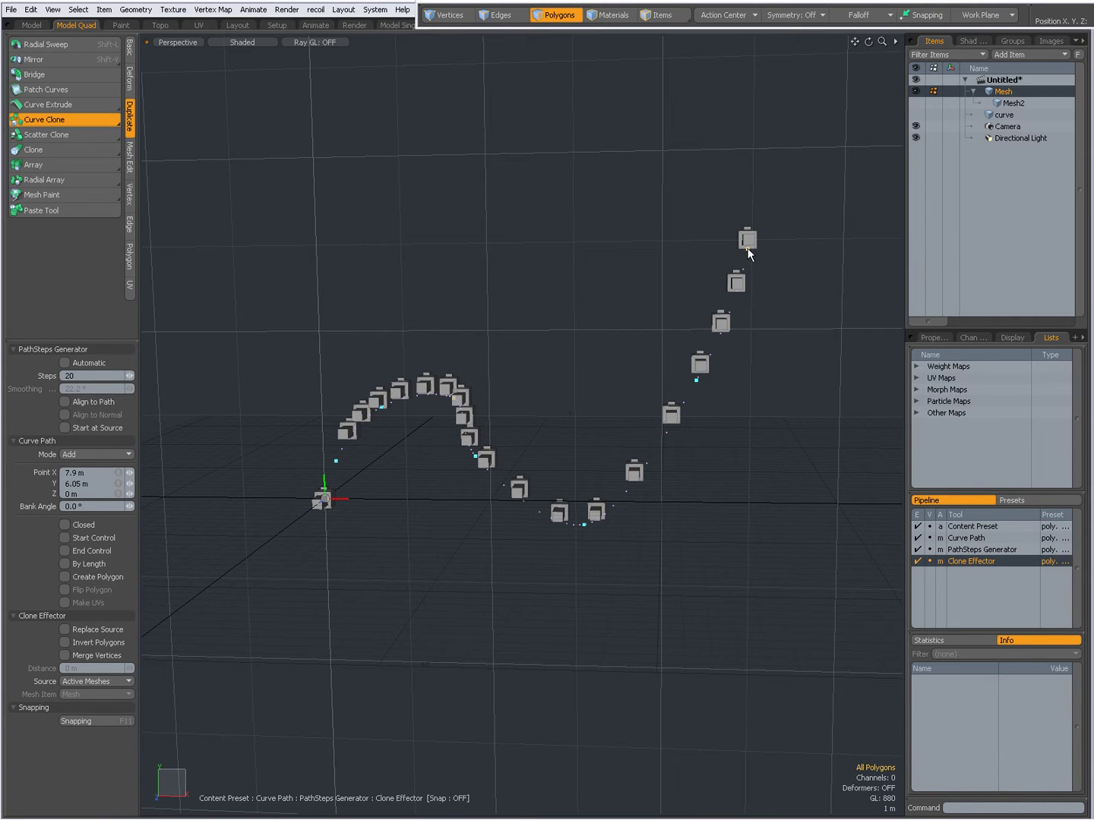
pyautogui.moveTo(745, 251); pyautogui.dragTo(705, 252)
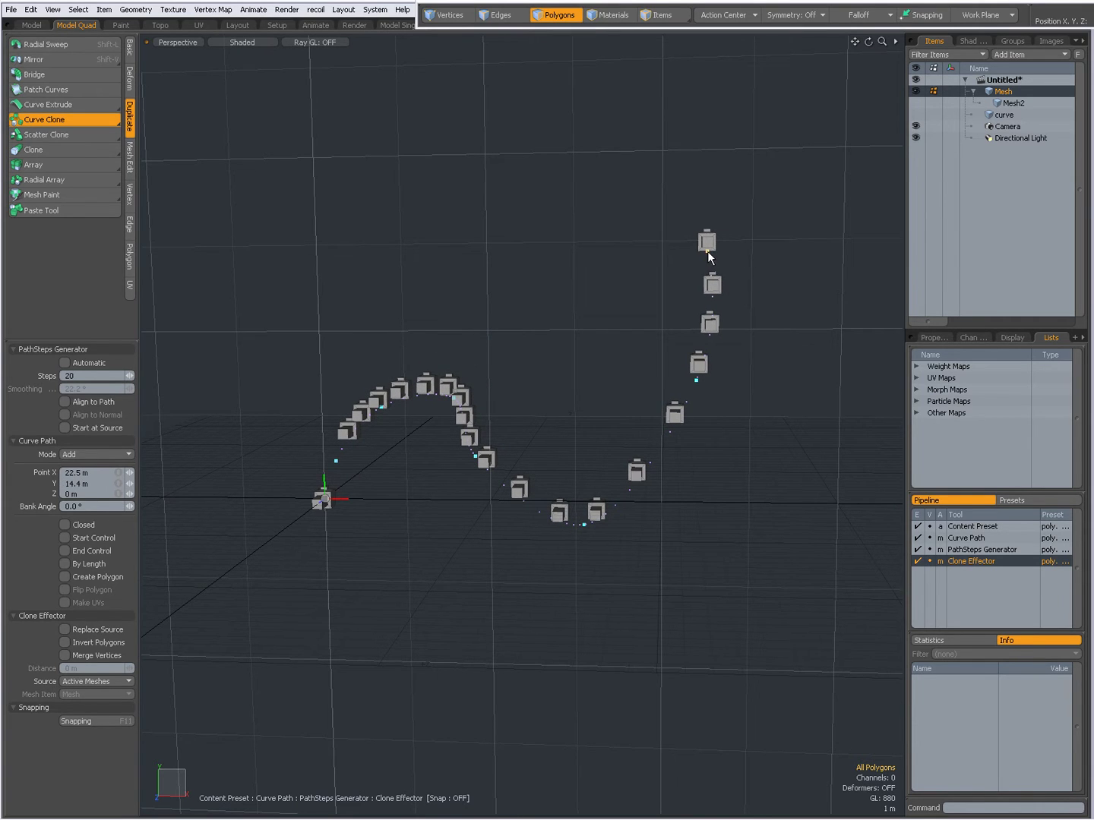
pyautogui.click(735, 153)
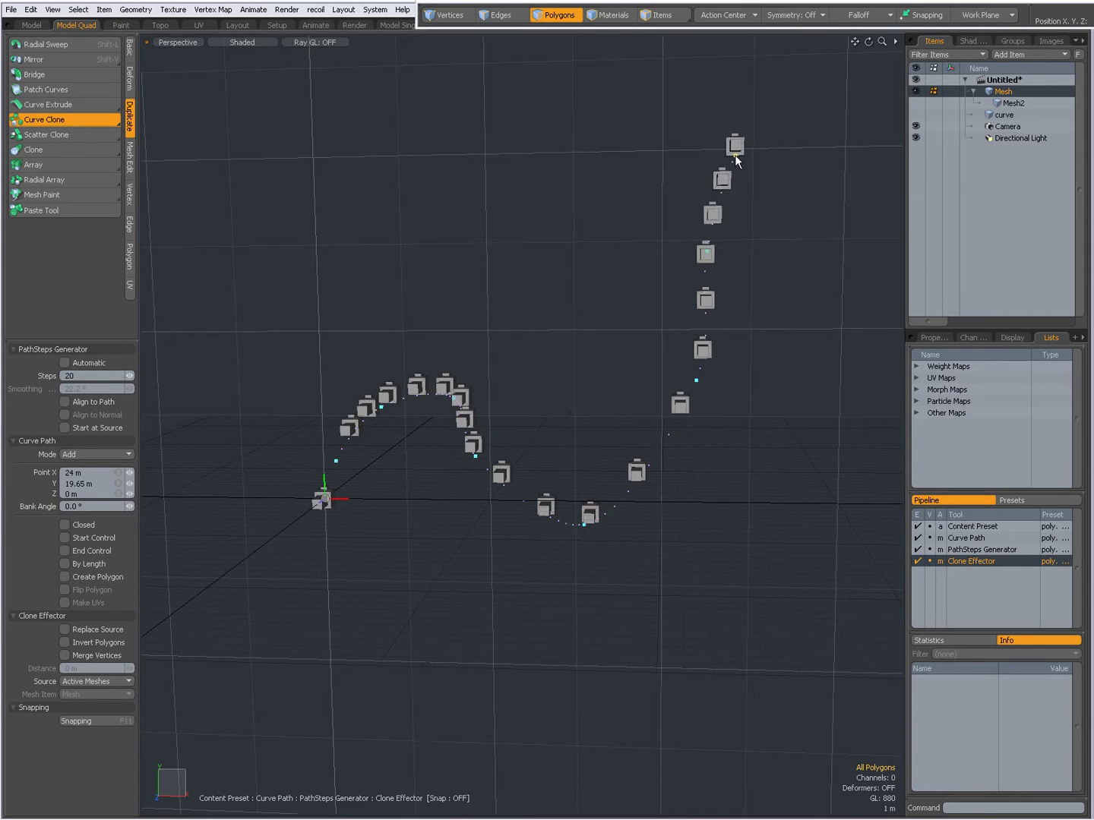
pyautogui.moveTo(766, 141); pyautogui.dragTo(777, 142)
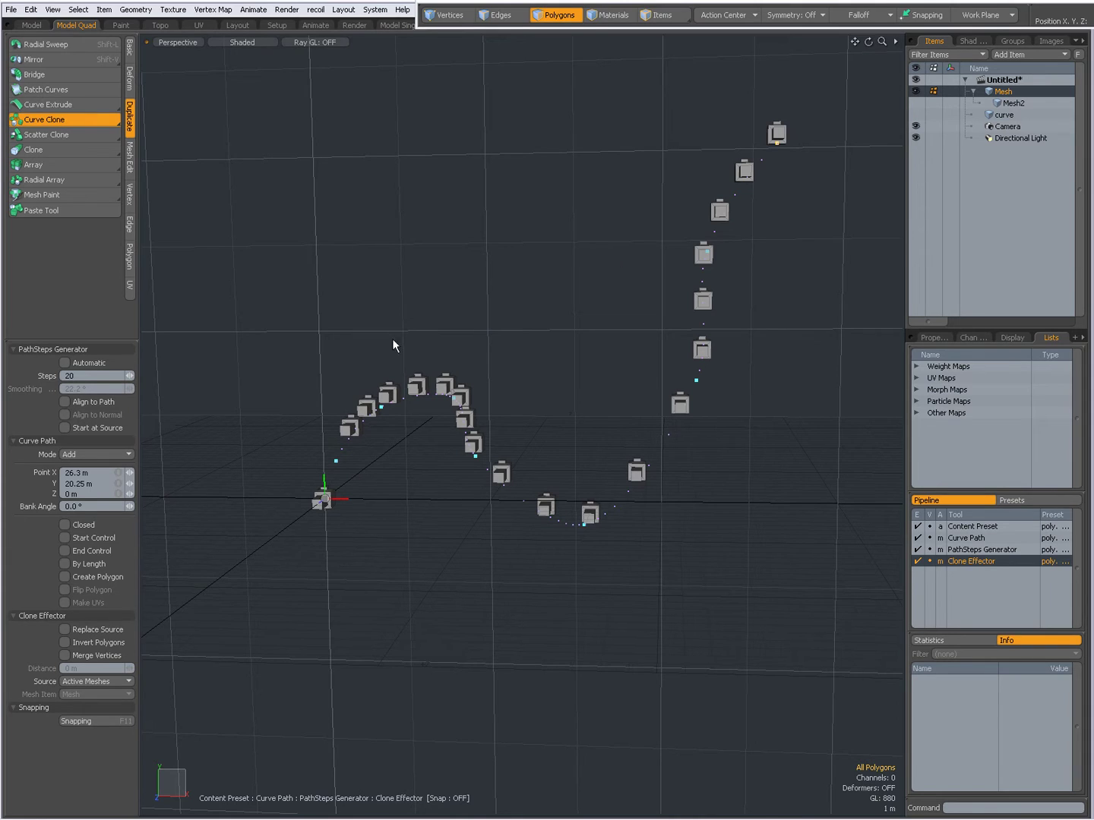
# Switch Mode to Edit, then Delete to remove the top curve point, and back to Add.
pyautogui.click(96, 454)
pyautogui.click(89, 462)
pyautogui.click(380, 406)
pyautogui.click(93, 454)
pyautogui.click(91, 468)
pyautogui.click(777, 142)
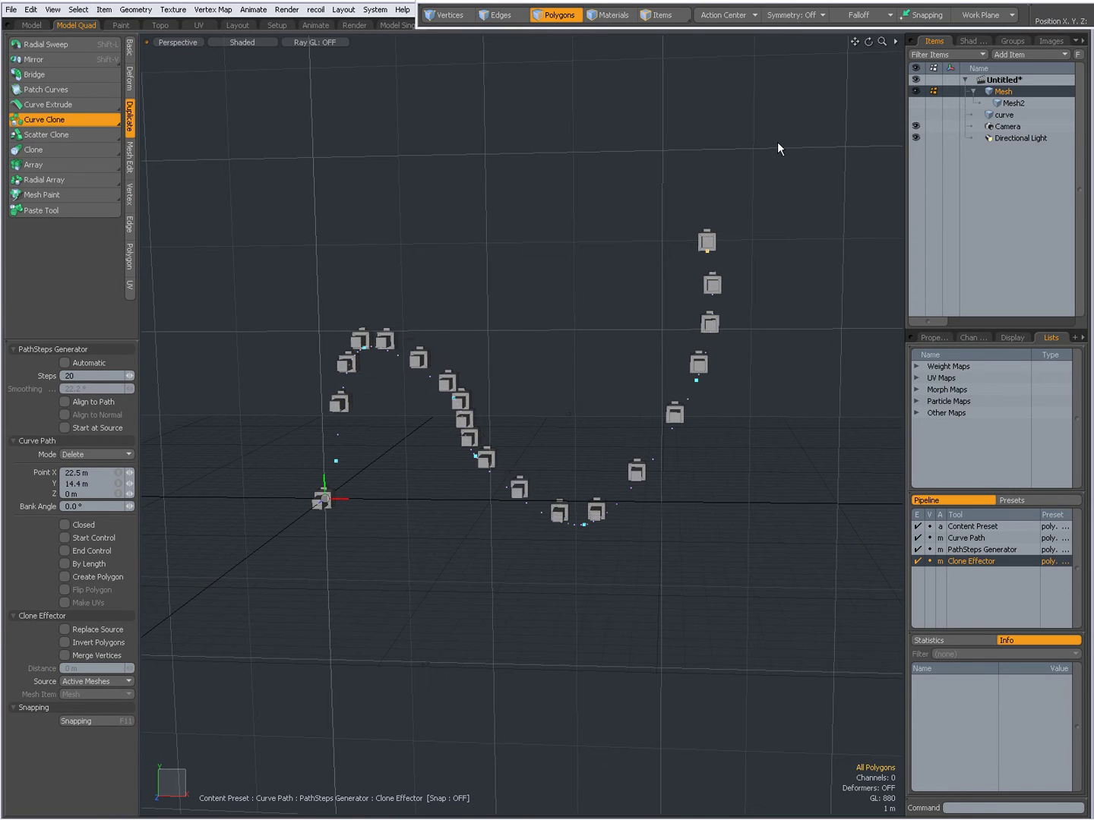
pyautogui.click(99, 454)
pyautogui.click(98, 436)
# Add a curve point near the arch start, try X position 0, undo it, and nudge the point.
pyautogui.click(362, 347)
pyautogui.moveTo(361, 344); pyautogui.dragTo(350, 365)
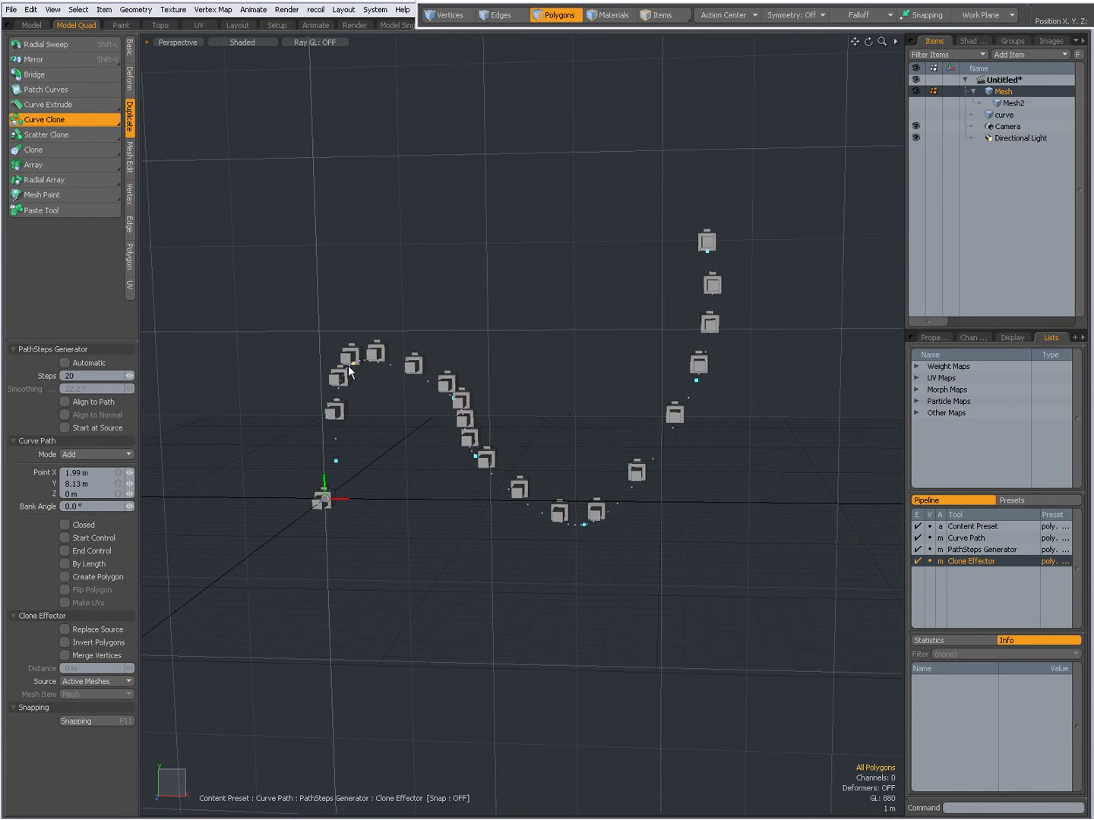
pyautogui.click(93, 474)
pyautogui.write('0')
pyautogui.press('Return')
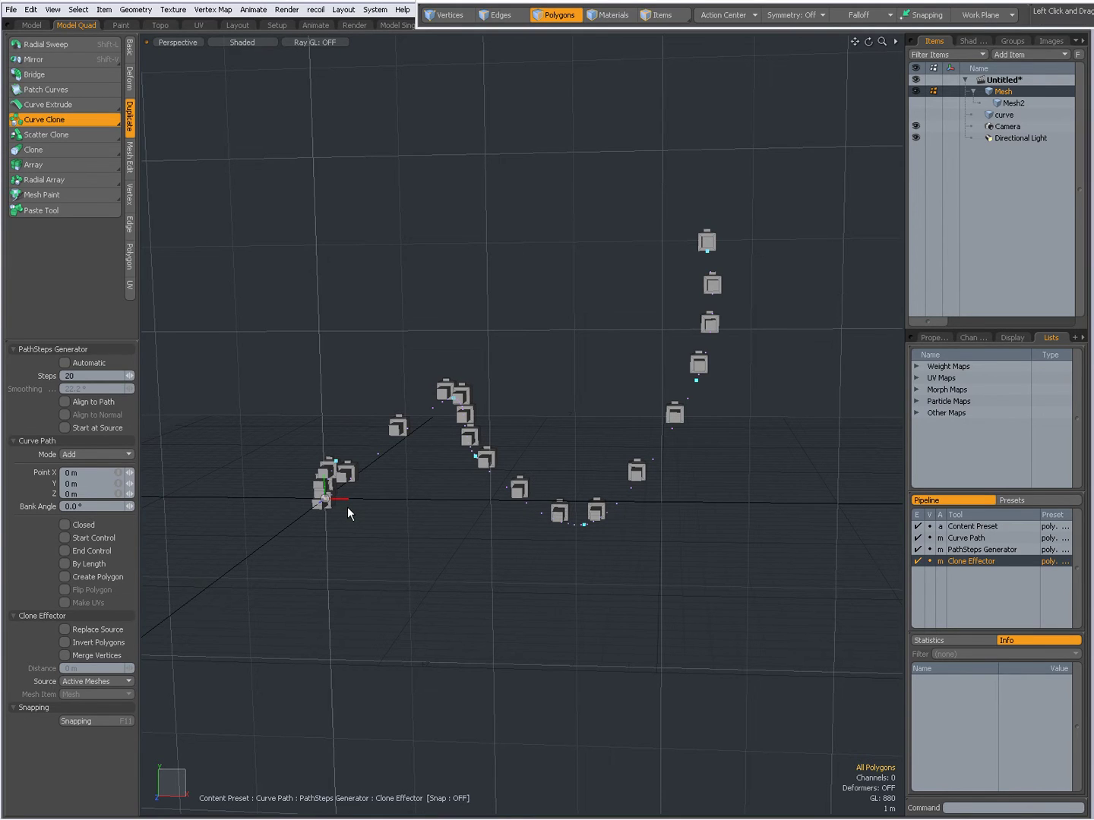
pyautogui.press('ctrl')
pyautogui.hotkey('ctrl', 'z')
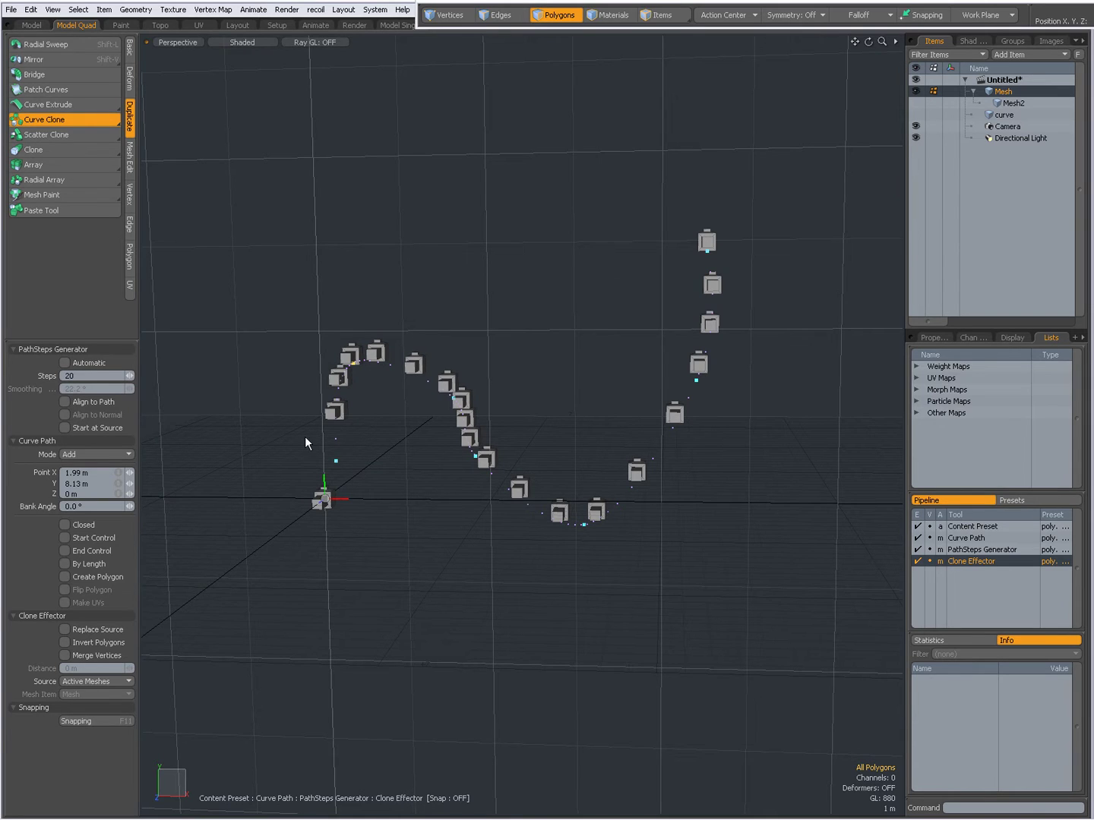
pyautogui.moveTo(352, 362); pyautogui.dragTo(365, 369)
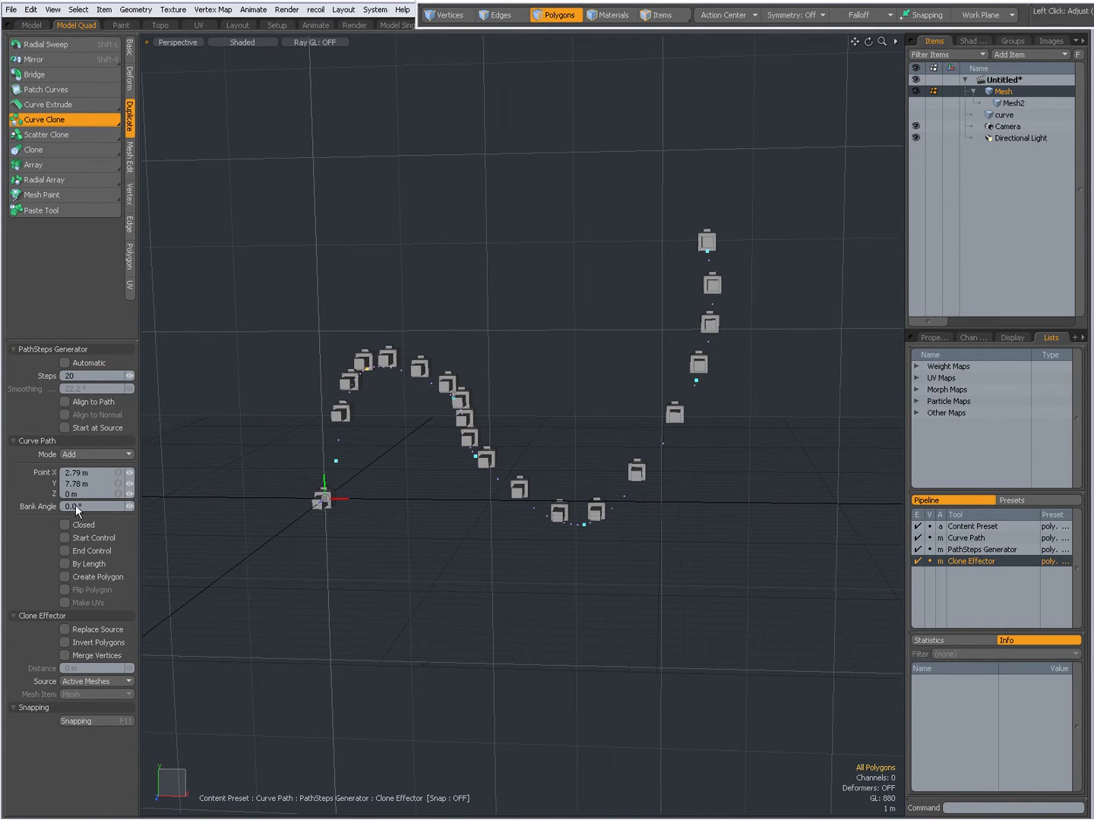
# Bank the clones to 45° at the start and middle points, undo both, and drop the Curve Clone tool.
pyautogui.moveTo(132, 505); pyautogui.dragTo(134, 505)
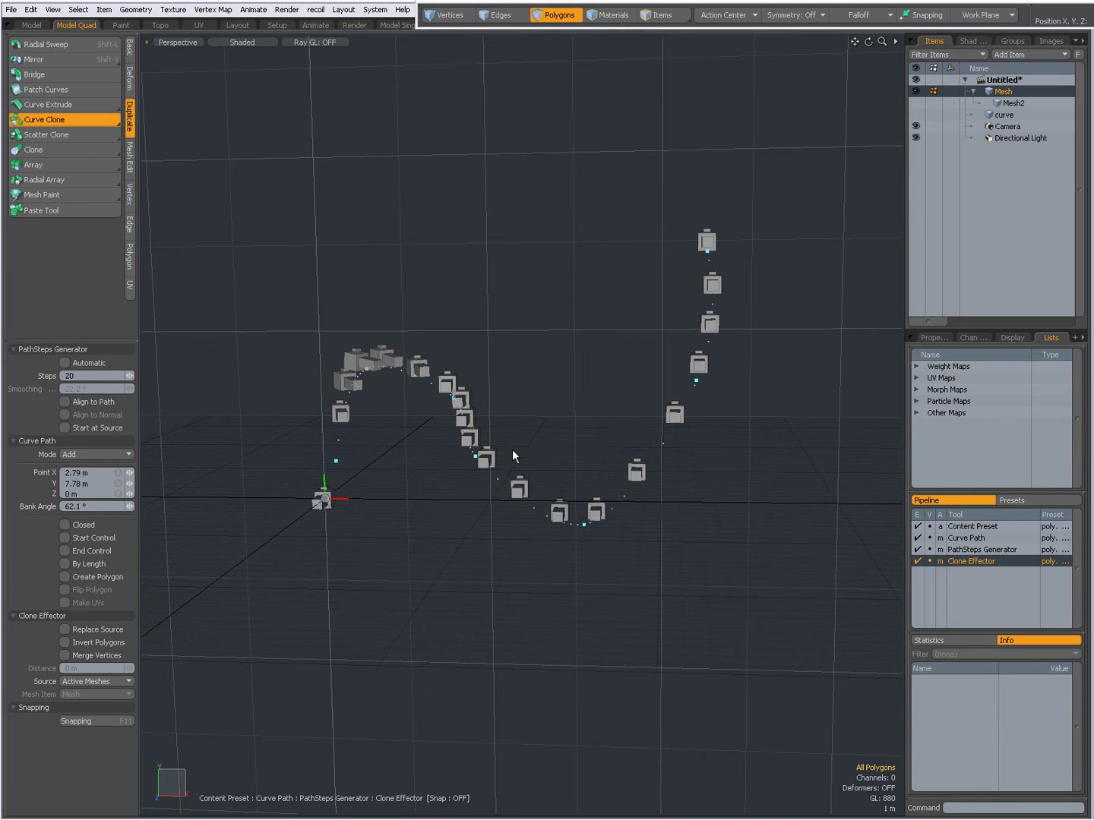
pyautogui.click(476, 457)
pyautogui.moveTo(132, 507); pyautogui.dragTo(135, 505)
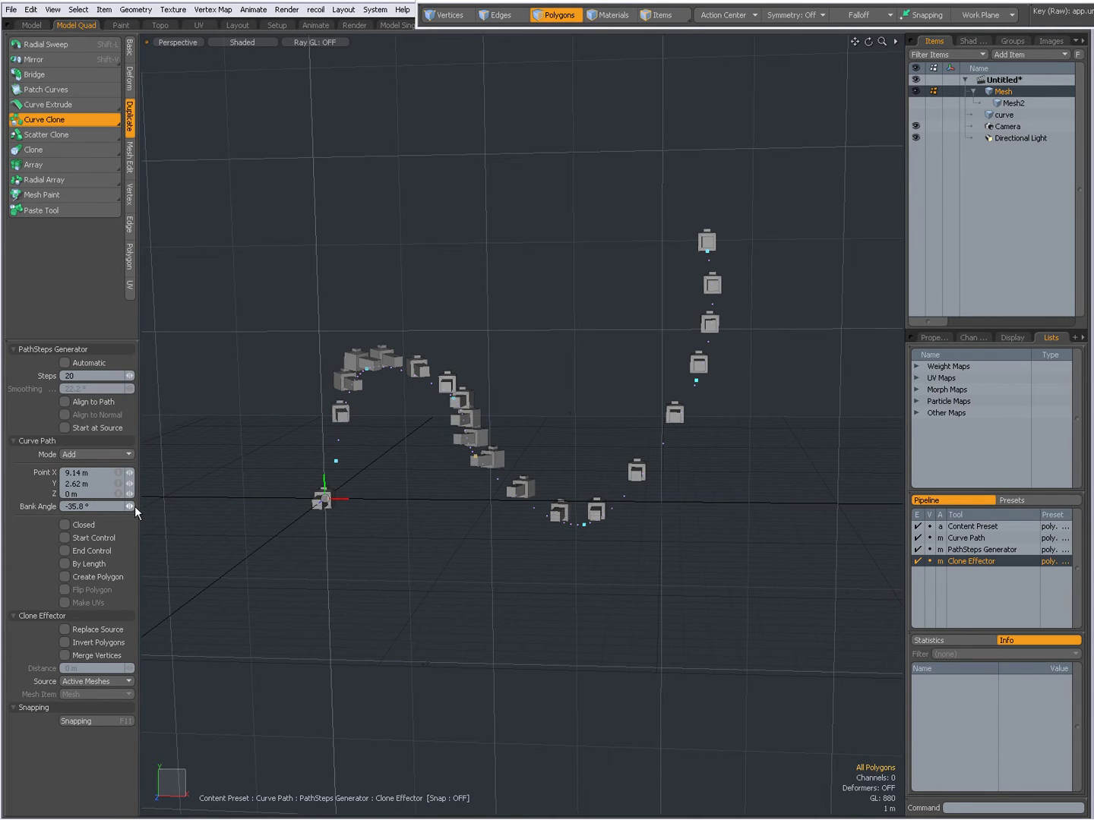
pyautogui.hotkey('ctrl', 'z')
pyautogui.hotkey('ctrl', 'z')
pyautogui.hotkey('ctrl', 'z')
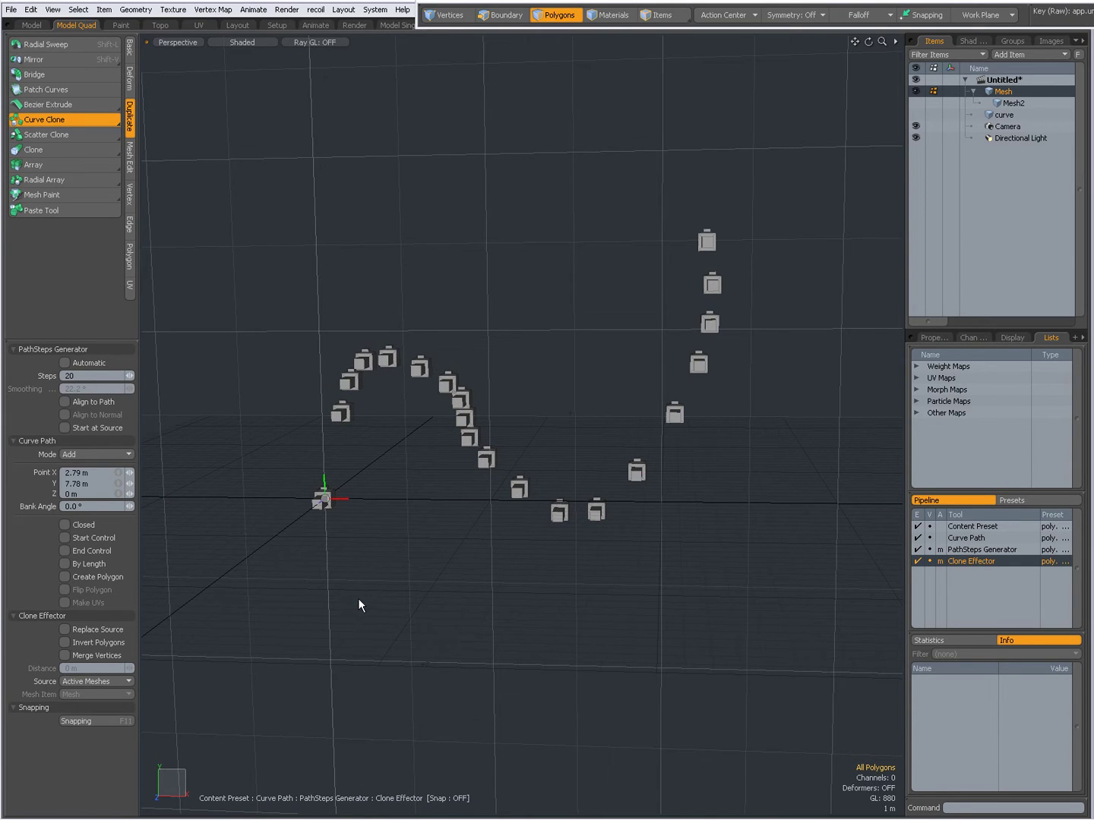
pyautogui.hotkey('ctrl', 'z')
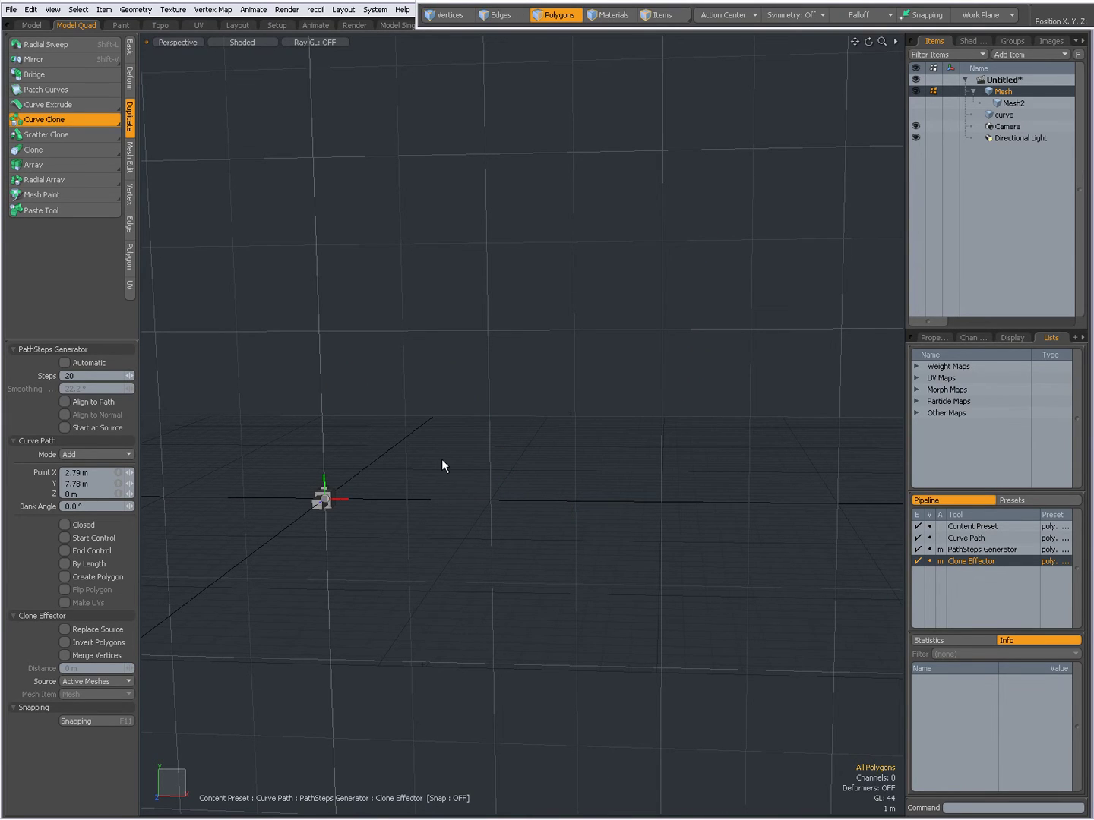
pyautogui.press('space')
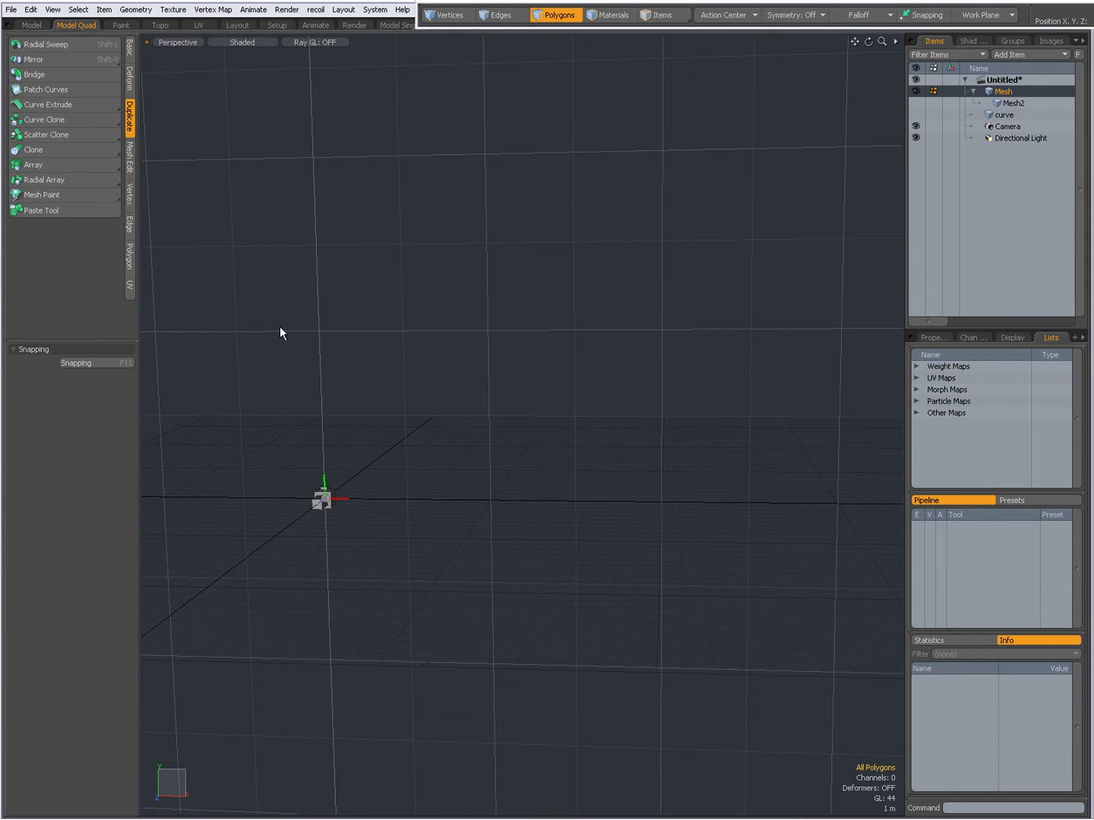
# Start a new Curve Clone and draw a four-point arching curve from the box.
pyautogui.click(56, 120)
pyautogui.click(380, 469)
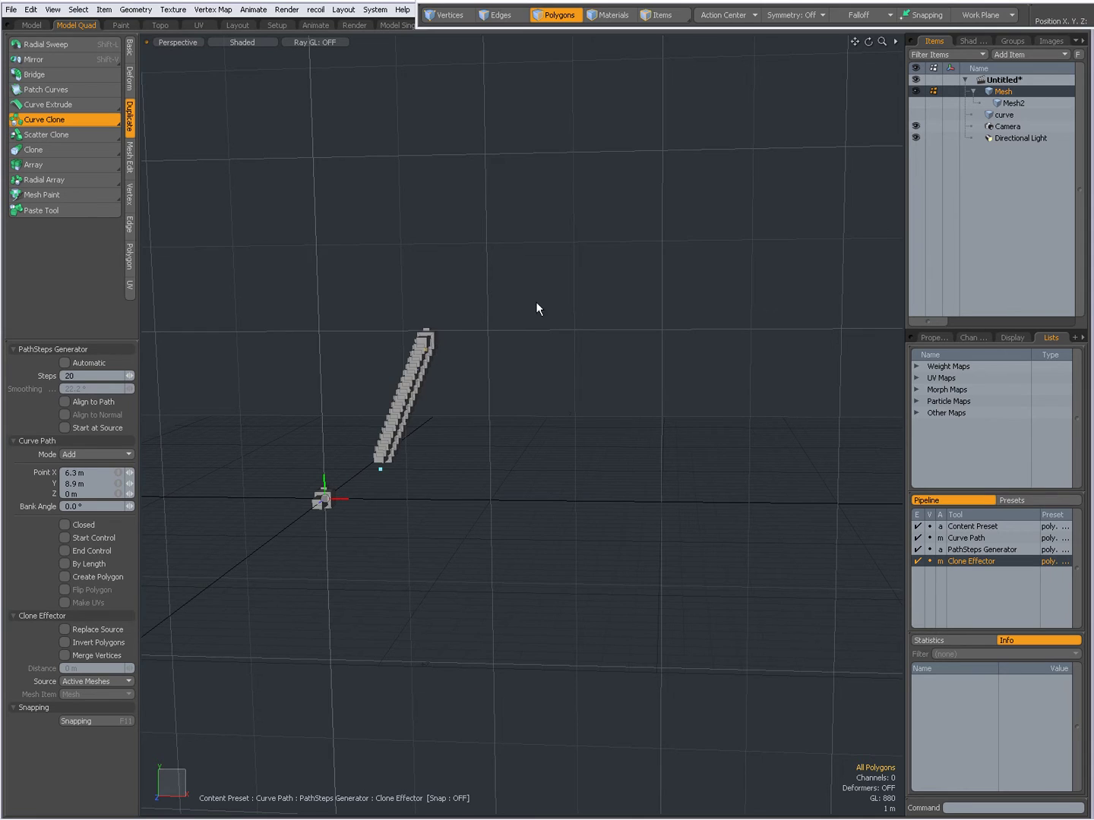
pyautogui.click(575, 294)
pyautogui.click(746, 437)
pyautogui.keyDown('alt'); pyautogui.keyDown('shift'); pyautogui.moveTo(710, 543); pyautogui.dragTo(559, 555); pyautogui.keyUp('shift'); pyautogui.keyUp('alt')
pyautogui.click(737, 499)
pyautogui.moveTo(432, 469)
pyautogui.keyDown('alt'); pyautogui.keyDown('shift'); pyautogui.mouseDown()
pyautogui.moveTo(524, 473)
pyautogui.moveTo(479, 481)
pyautogui.mouseUp(); pyautogui.keyUp('shift'); pyautogui.keyUp('alt')
# Try Closed, Start Control and End Control, turn them off, and enable By Length.
pyautogui.click(65, 524)
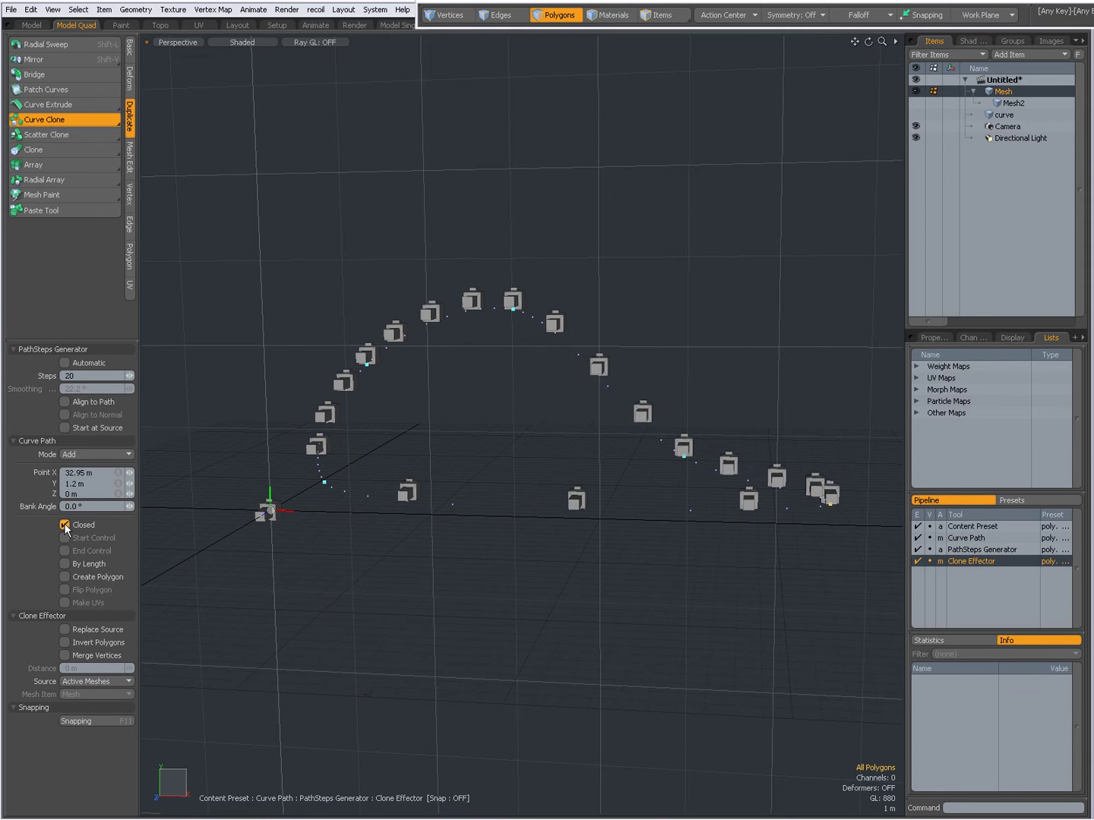
pyautogui.click(65, 526)
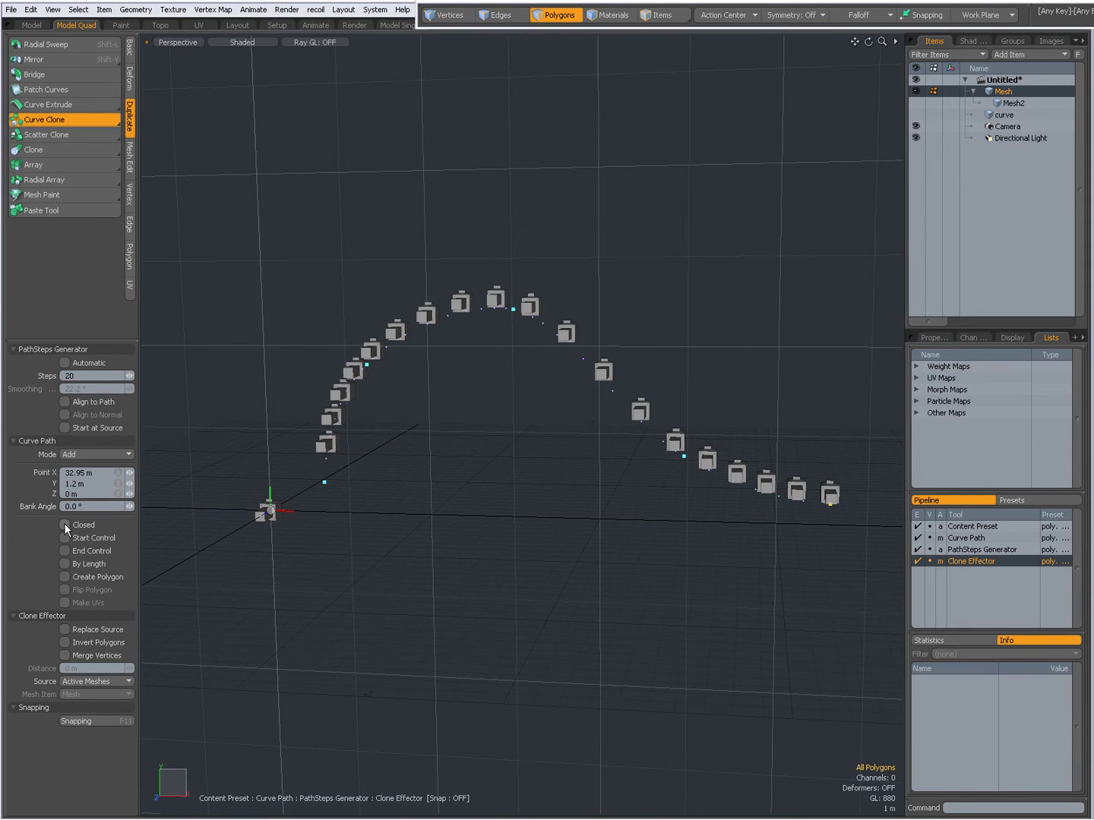
pyautogui.click(63, 537)
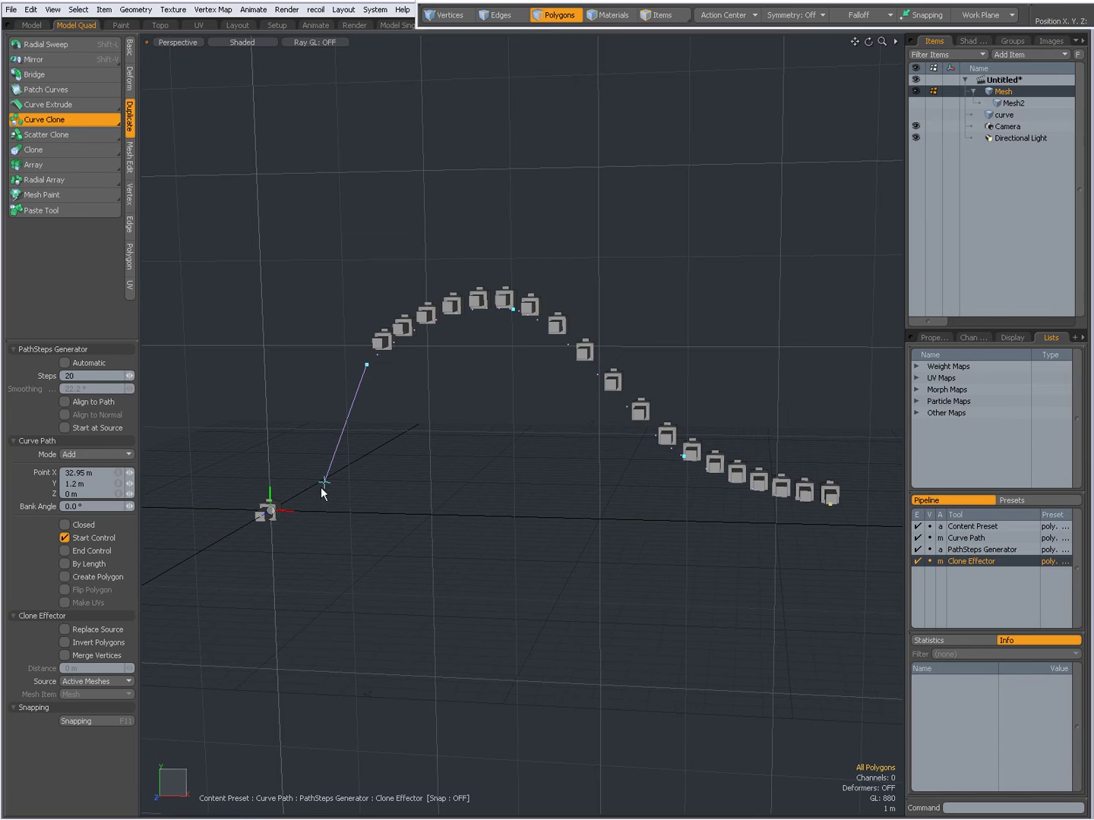
pyautogui.moveTo(323, 484); pyautogui.dragTo(313, 502)
pyautogui.click(64, 550)
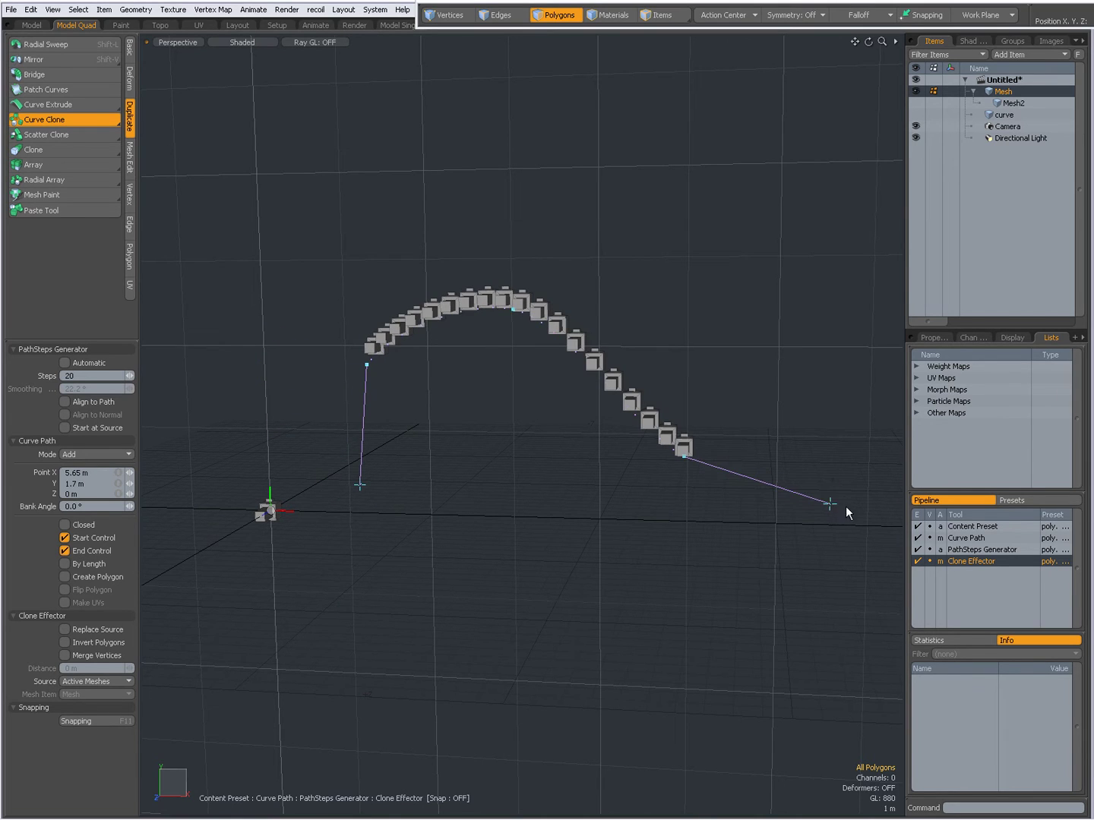
pyautogui.moveTo(830, 504)
pyautogui.mouseDown()
pyautogui.moveTo(710, 561)
pyautogui.moveTo(669, 552)
pyautogui.moveTo(798, 435)
pyautogui.moveTo(796, 409)
pyautogui.moveTo(795, 452)
pyautogui.moveTo(686, 517)
pyautogui.moveTo(727, 510)
pyautogui.moveTo(782, 450)
pyautogui.mouseUp()
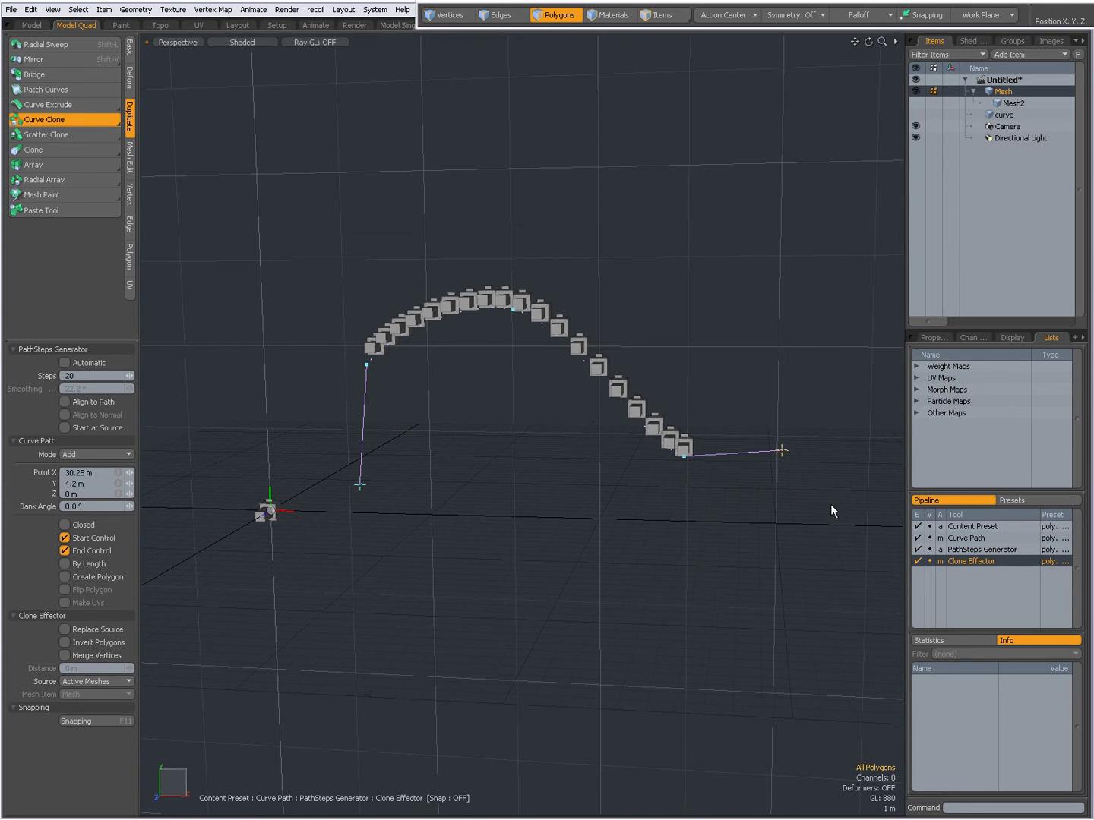
pyautogui.click(64, 551)
pyautogui.click(64, 538)
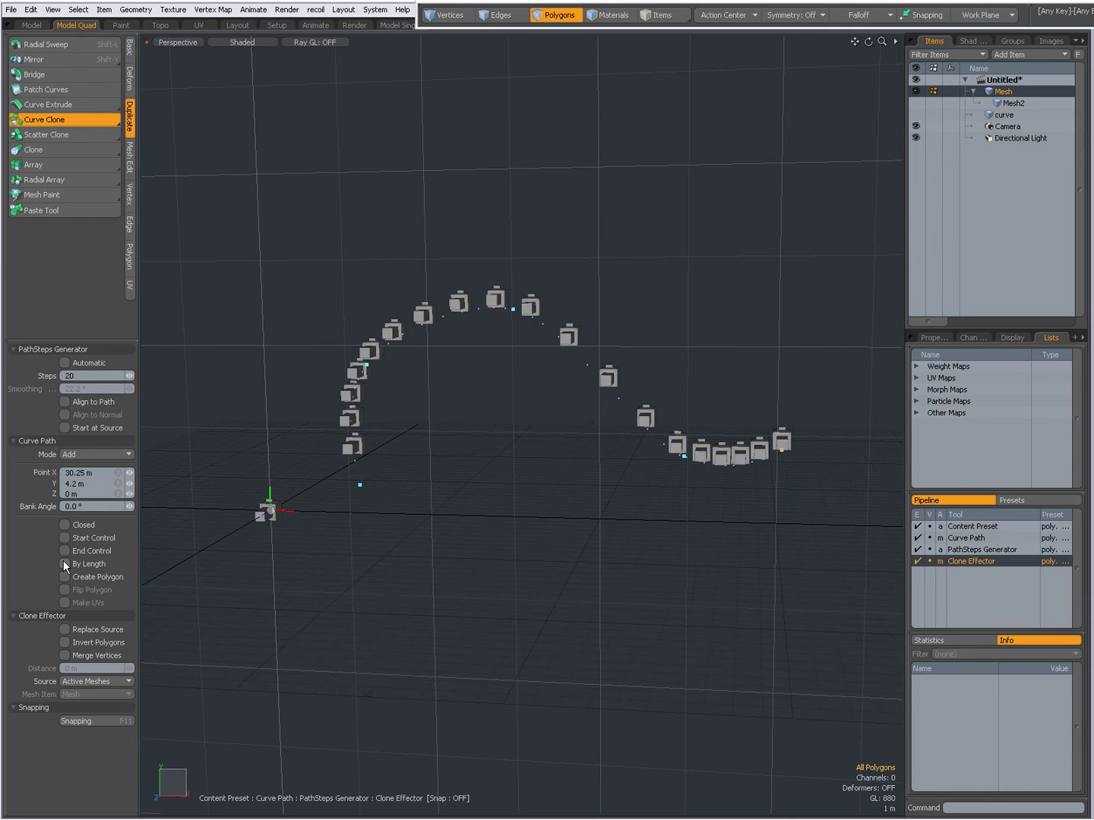
pyautogui.click(65, 564)
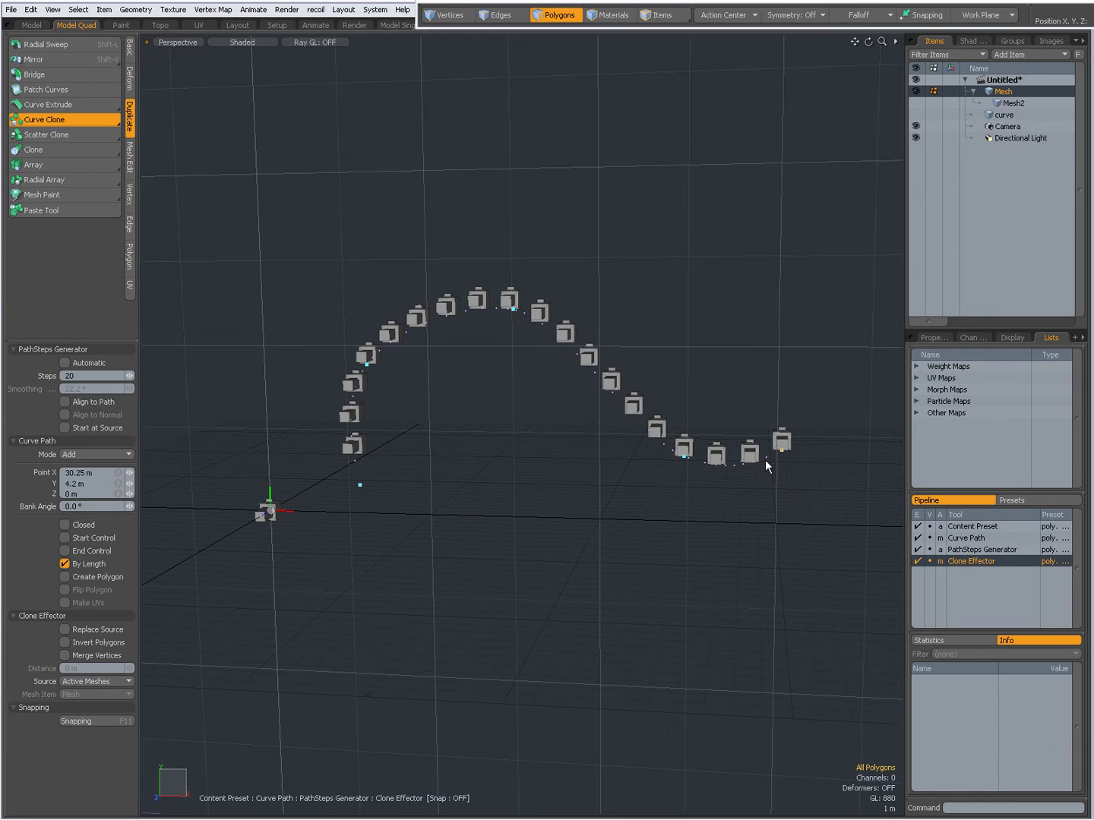
# Turn off By Length and toggle Create Polygon several times, leaving it on.
pyautogui.click(65, 564)
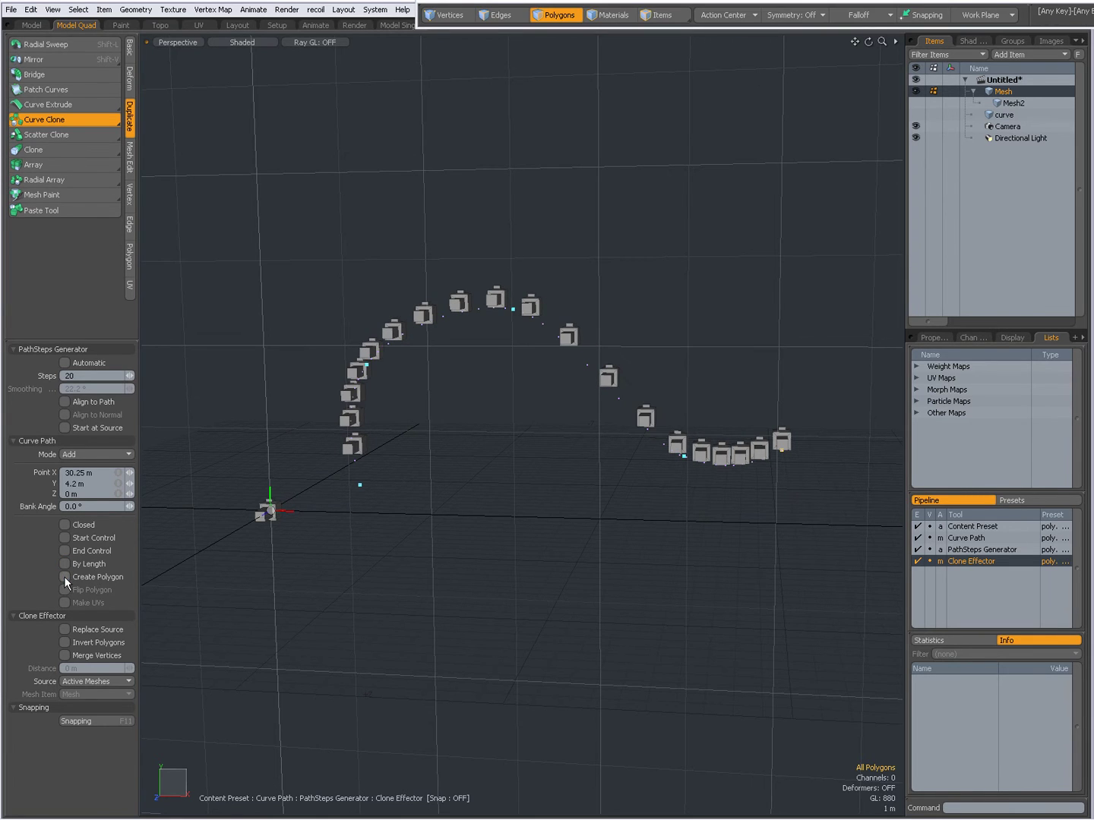
pyautogui.click(65, 577)
pyautogui.click(65, 577)
pyautogui.click(65, 577)
pyautogui.click(66, 577)
pyautogui.click(66, 578)
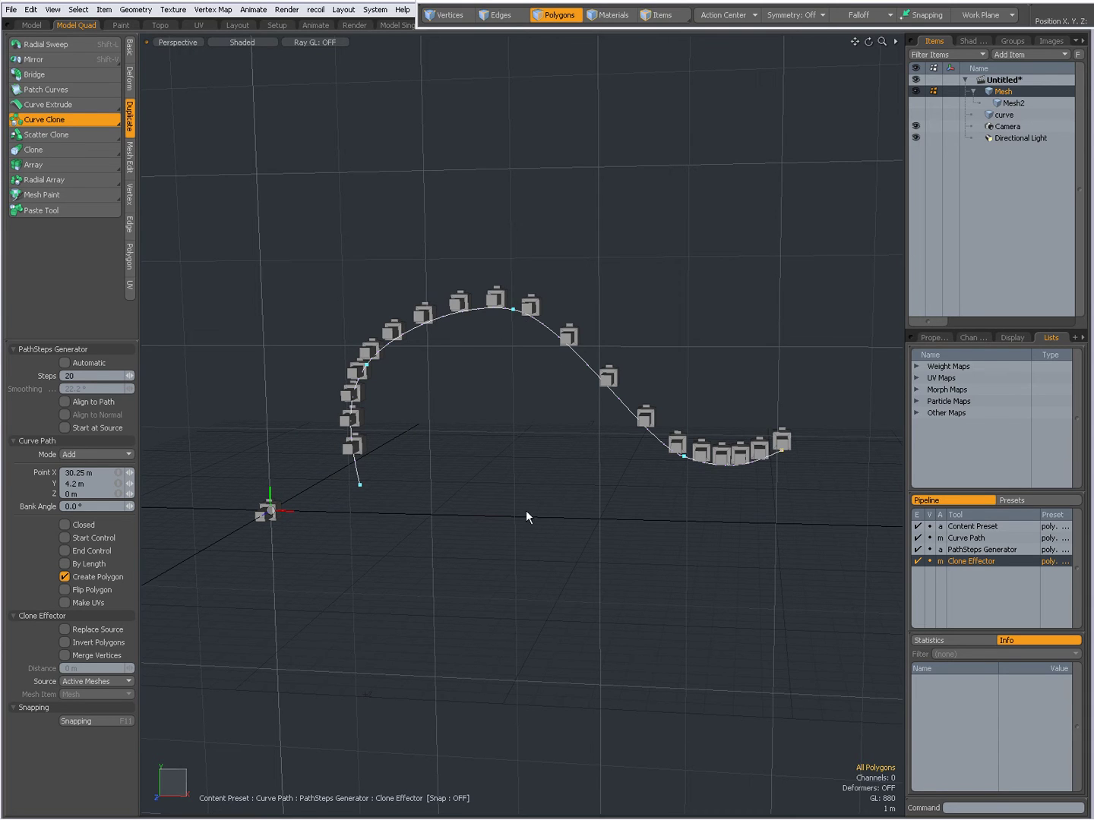
# Turn off Create Polygon and toggle Replace Source on and off twice, keeping the source box.
pyautogui.click(65, 576)
pyautogui.click(64, 629)
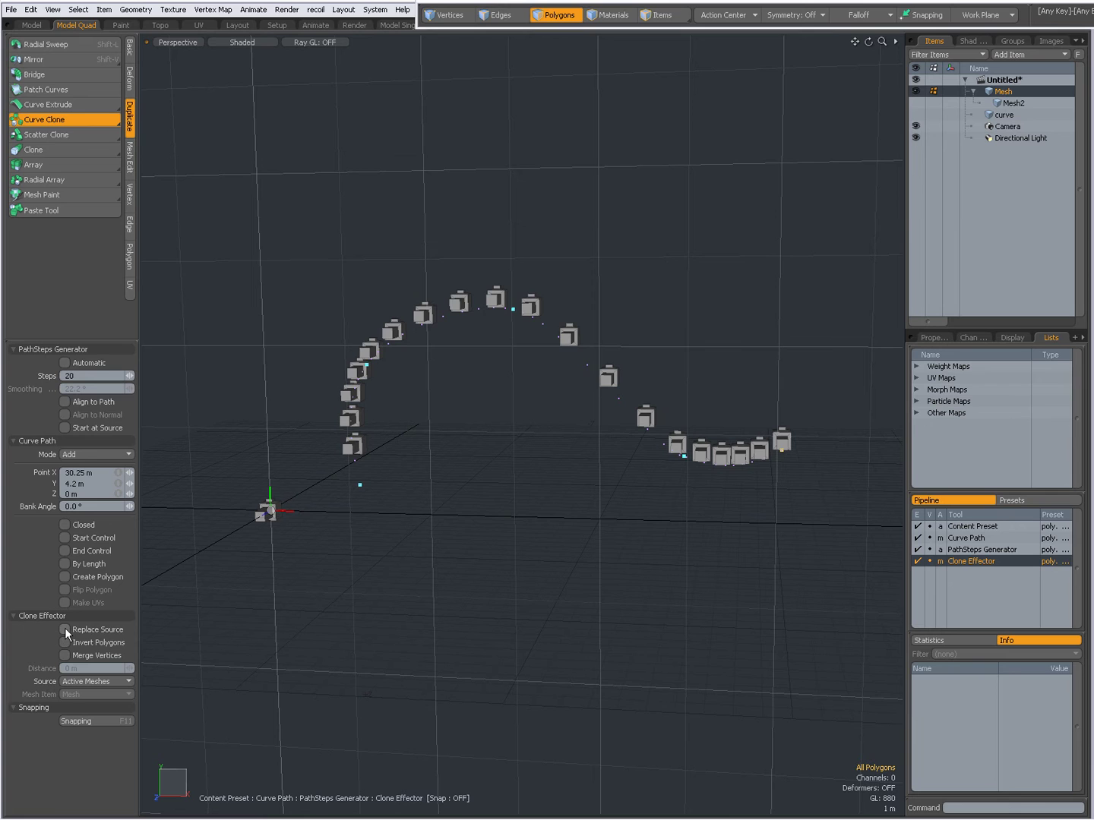
pyautogui.click(64, 629)
pyautogui.keyDown('ctrl'); pyautogui.keyDown('alt'); pyautogui.moveTo(277, 507); pyautogui.dragTo(473, 521); pyautogui.keyUp('alt'); pyautogui.keyUp('ctrl')
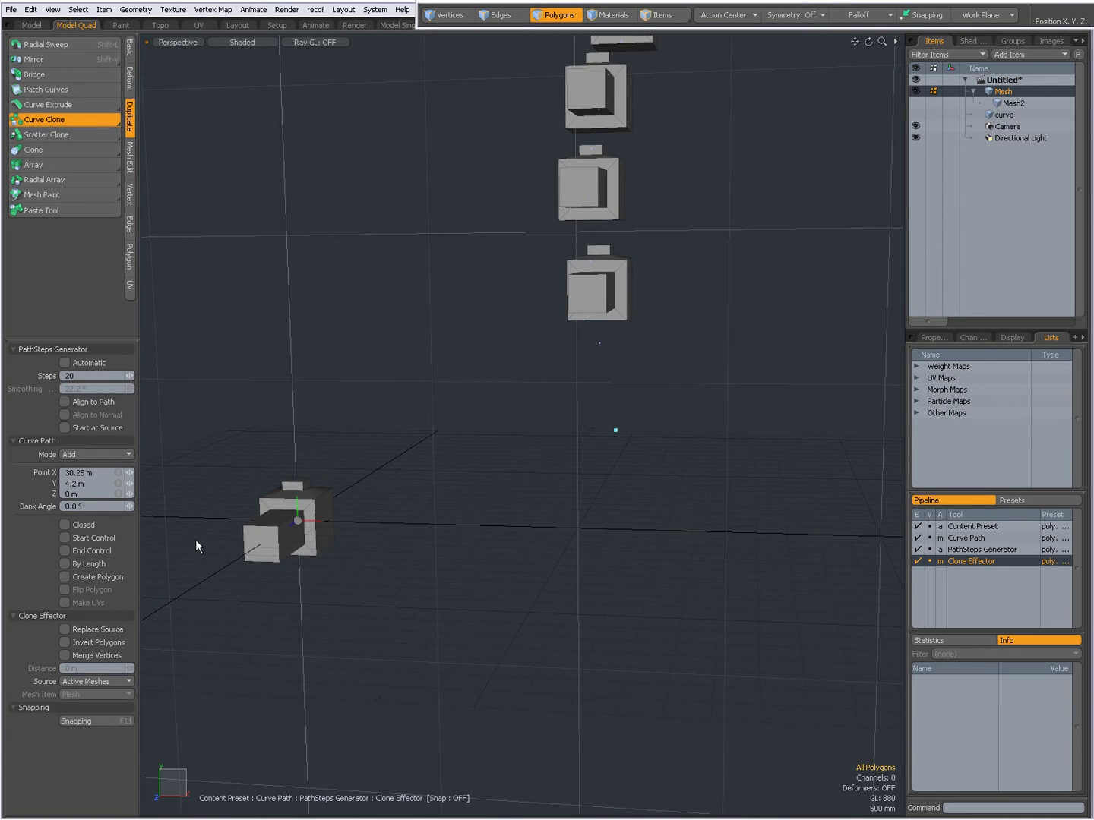
pyautogui.click(65, 629)
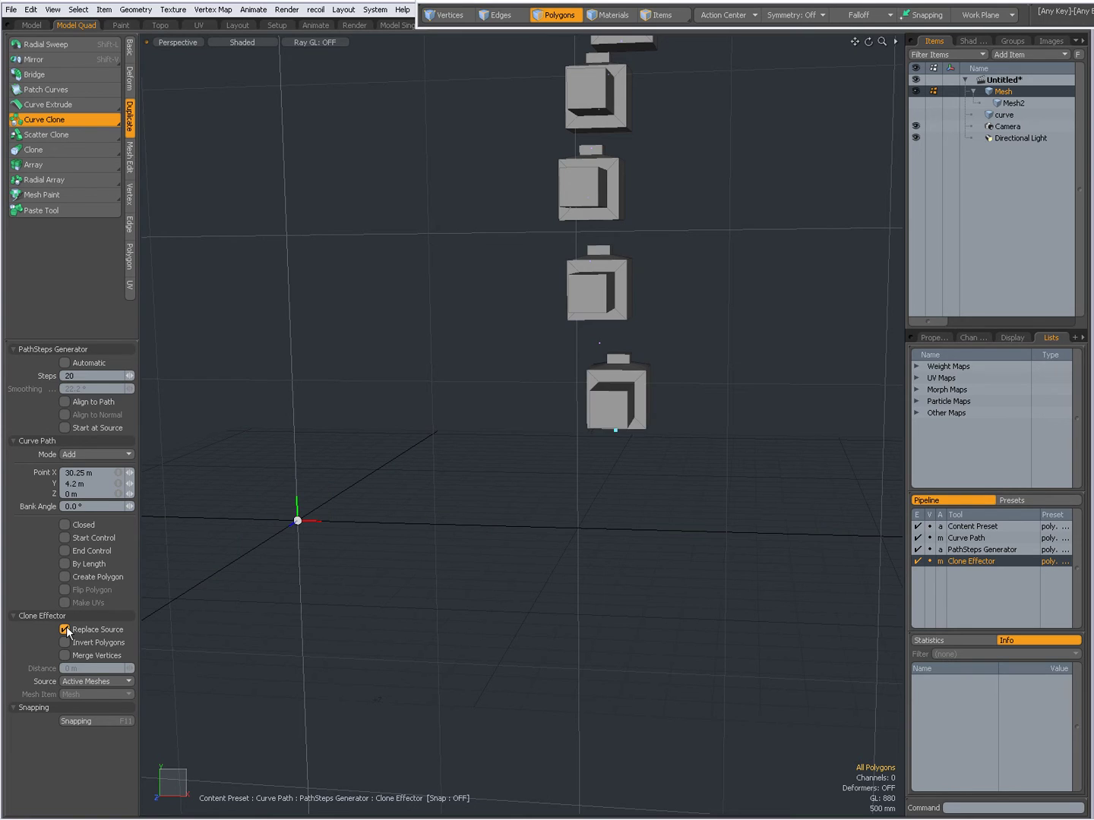
pyautogui.click(65, 629)
# Test Invert Polygons and Merge Vertices on the clones, turning both back off.
pyautogui.click(66, 643)
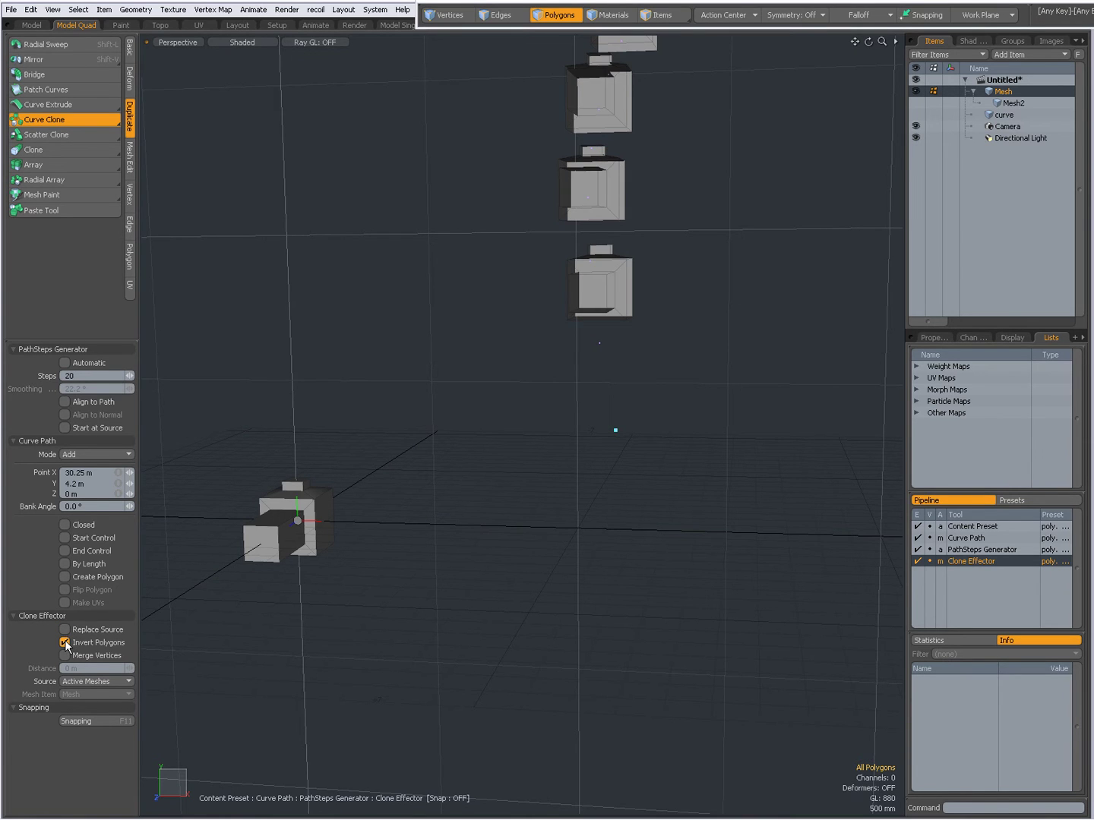
pyautogui.keyDown('ctrl'); pyautogui.keyDown('alt'); pyautogui.moveTo(553, 458); pyautogui.dragTo(456, 461); pyautogui.keyUp('alt'); pyautogui.keyUp('ctrl')
pyautogui.moveTo(562, 369)
pyautogui.keyDown('alt'); pyautogui.keyDown('shift'); pyautogui.mouseDown()
pyautogui.moveTo(496, 417)
pyautogui.moveTo(589, 301)
pyautogui.mouseUp(); pyautogui.keyUp('shift'); pyautogui.keyUp('alt')
pyautogui.click(65, 642)
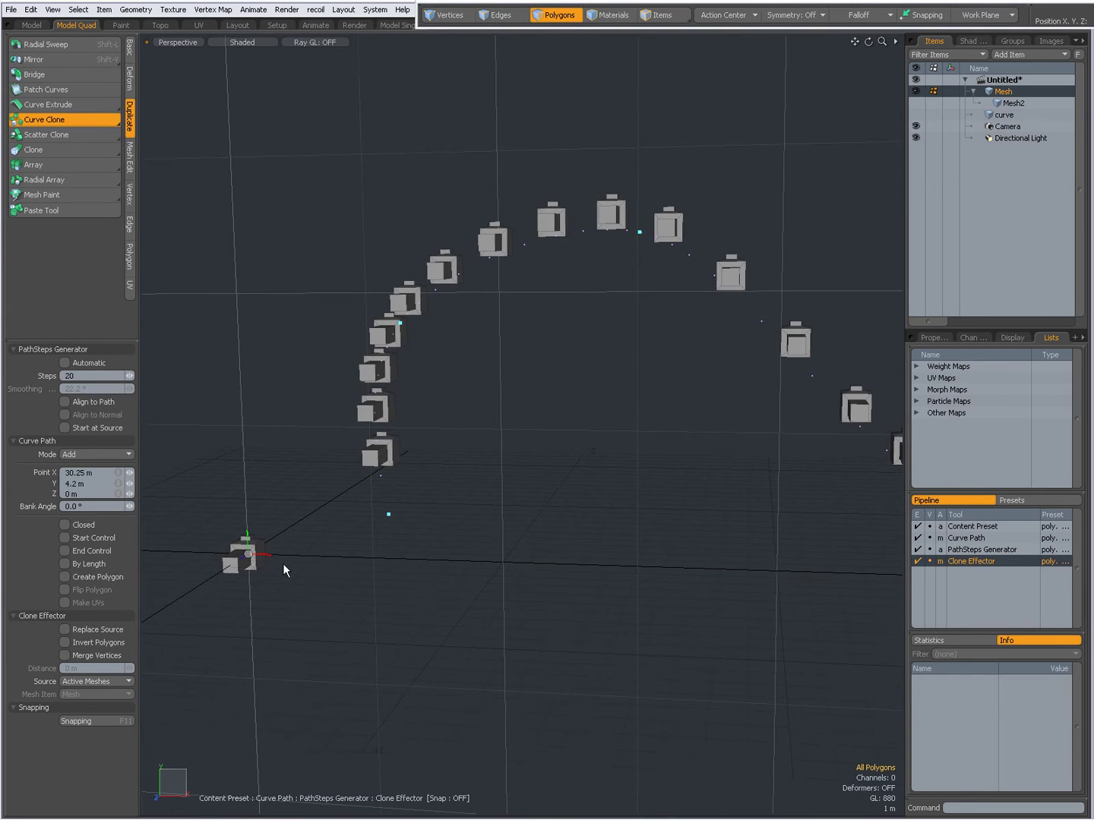
pyautogui.click(66, 655)
pyautogui.keyDown('alt'); pyautogui.moveTo(487, 336); pyautogui.dragTo(537, 391); pyautogui.keyUp('alt')
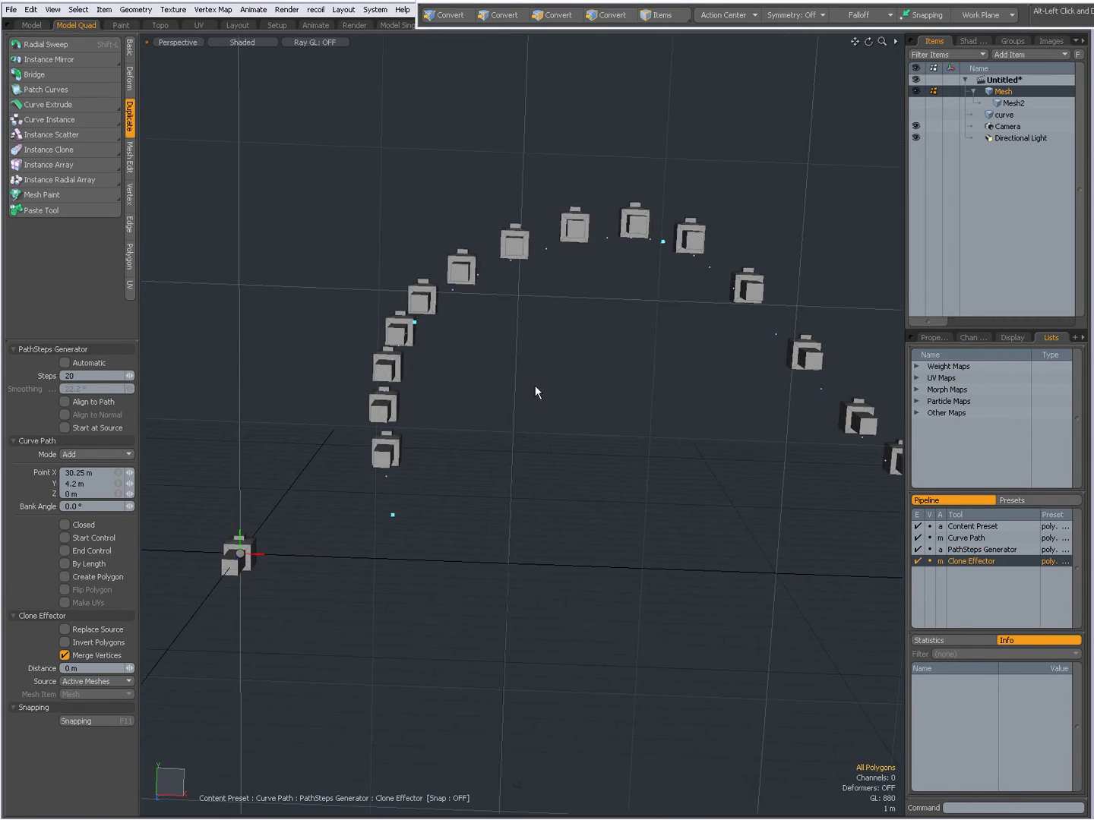
pyautogui.click(66, 654)
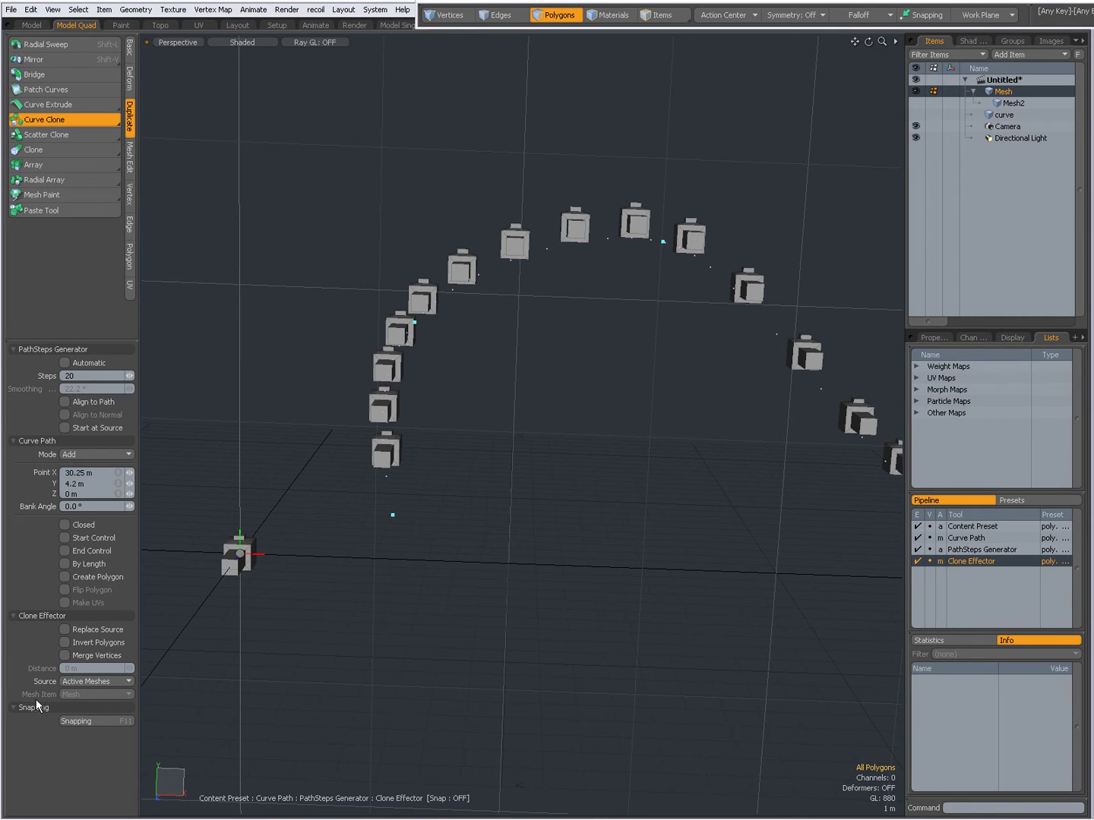
# Set Source to Specific Mesh and Mesh Item to the sphere Mesh2.
pyautogui.click(88, 679)
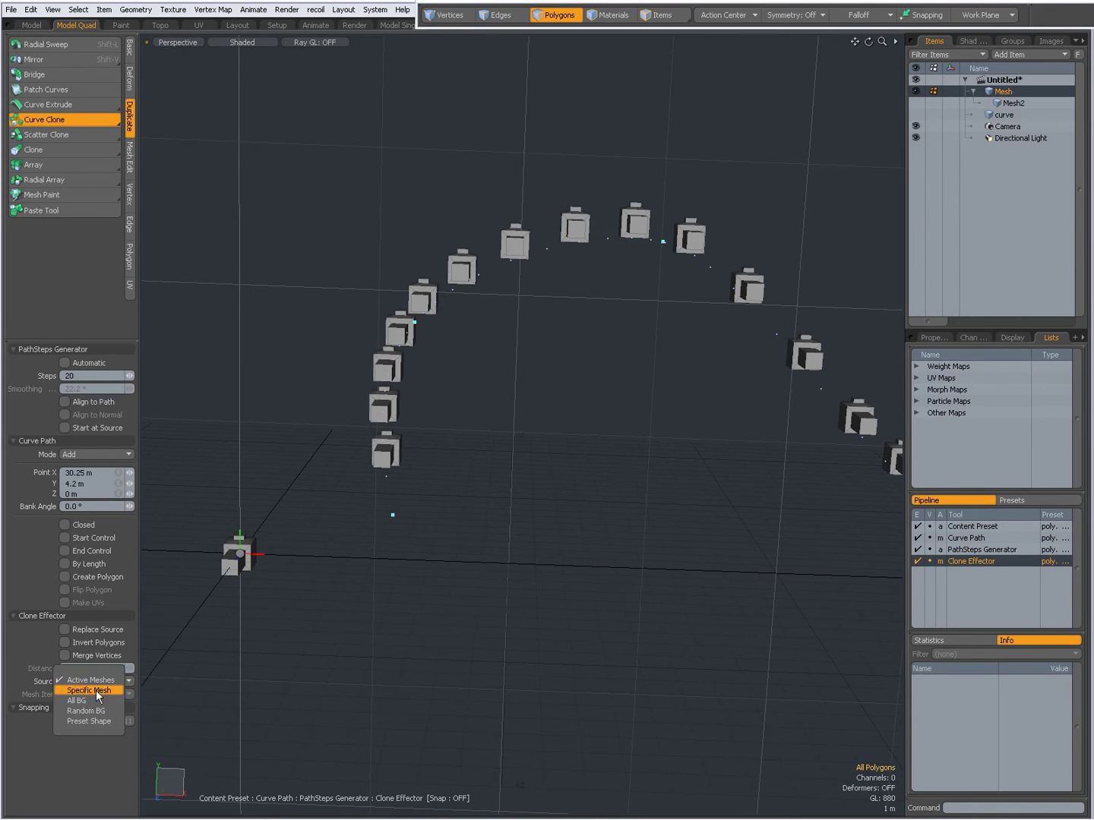
pyautogui.click(95, 690)
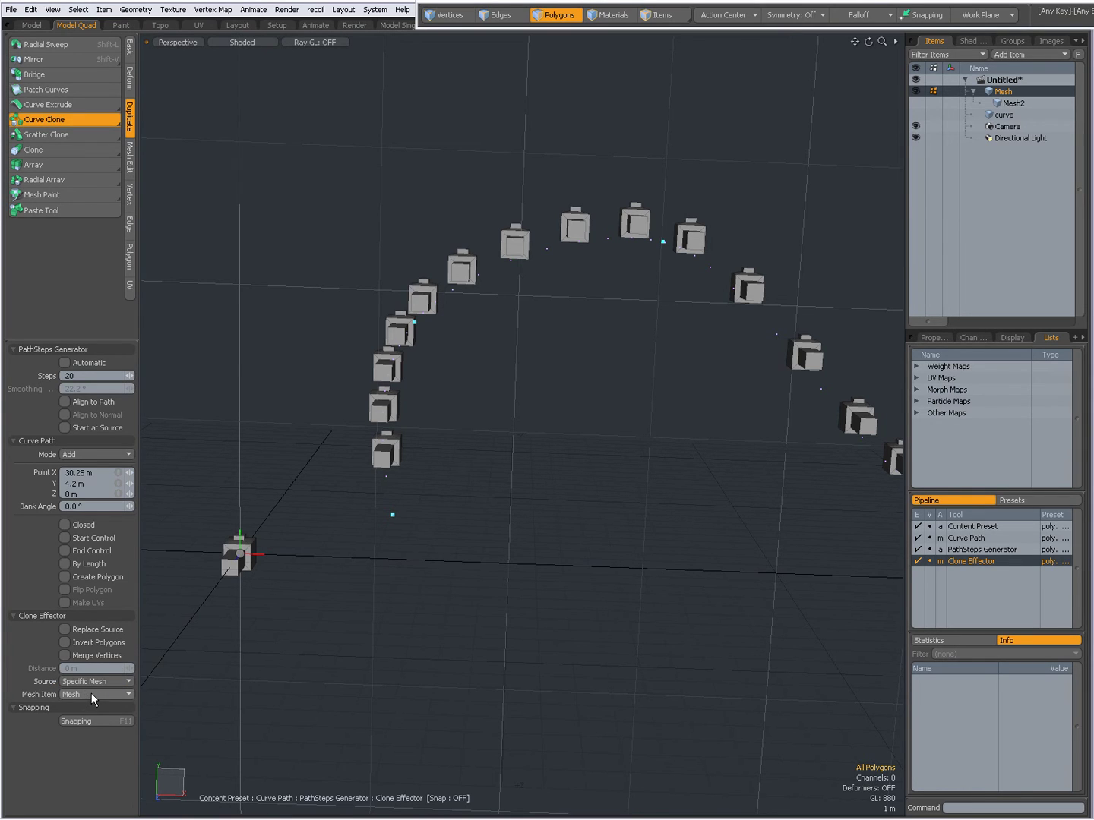
pyautogui.click(86, 693)
pyautogui.click(197, 689)
pyautogui.click(84, 696)
pyautogui.click(90, 702)
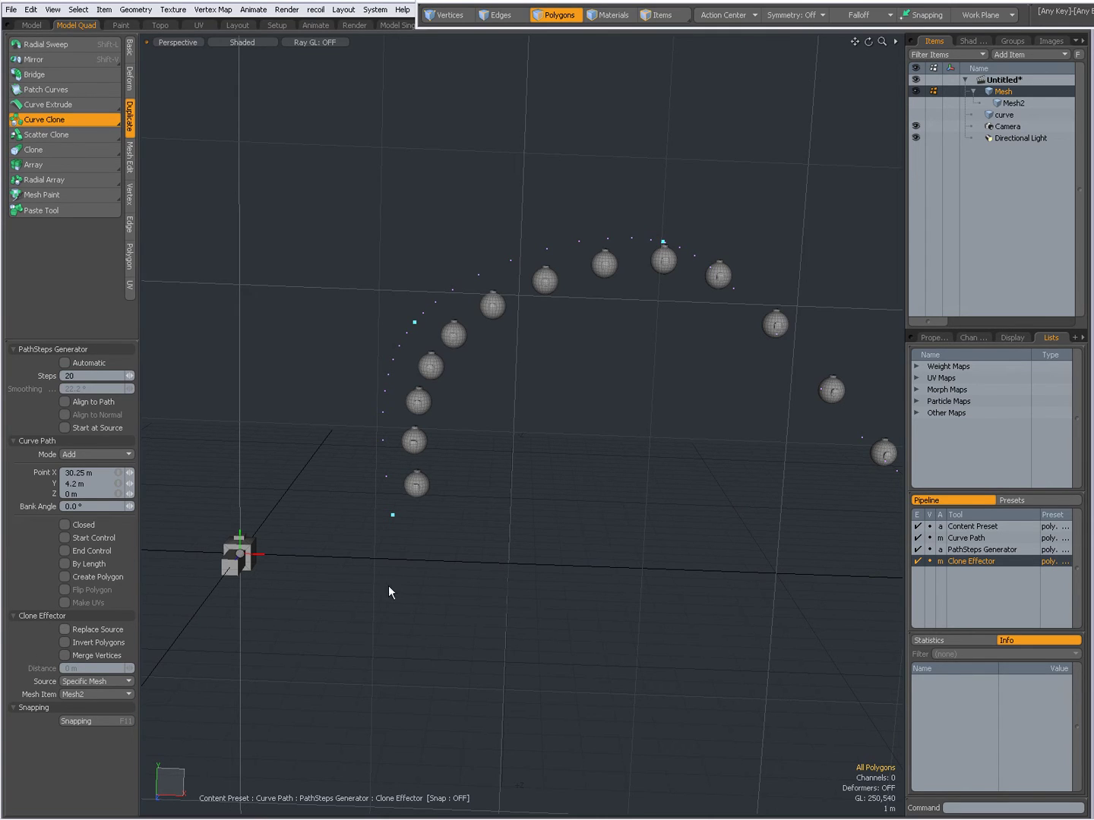
# Change the Mesh Item to curve and frame the resulting fan of curve copies.
pyautogui.click(85, 693)
pyautogui.click(90, 701)
pyautogui.keyDown('ctrl'); pyautogui.keyDown('alt'); pyautogui.moveTo(637, 521); pyautogui.dragTo(564, 503); pyautogui.keyUp('alt'); pyautogui.keyUp('ctrl')
pyautogui.moveTo(661, 449)
pyautogui.keyDown('alt'); pyautogui.keyDown('shift'); pyautogui.mouseDown()
pyautogui.moveTo(670, 457)
pyautogui.moveTo(382, 480)
pyautogui.moveTo(481, 475)
pyautogui.mouseUp(); pyautogui.keyUp('shift'); pyautogui.keyUp('alt')
pyautogui.keyDown('ctrl'); pyautogui.keyDown('alt'); pyautogui.moveTo(284, 503); pyautogui.dragTo(375, 487); pyautogui.keyUp('alt'); pyautogui.keyUp('ctrl')
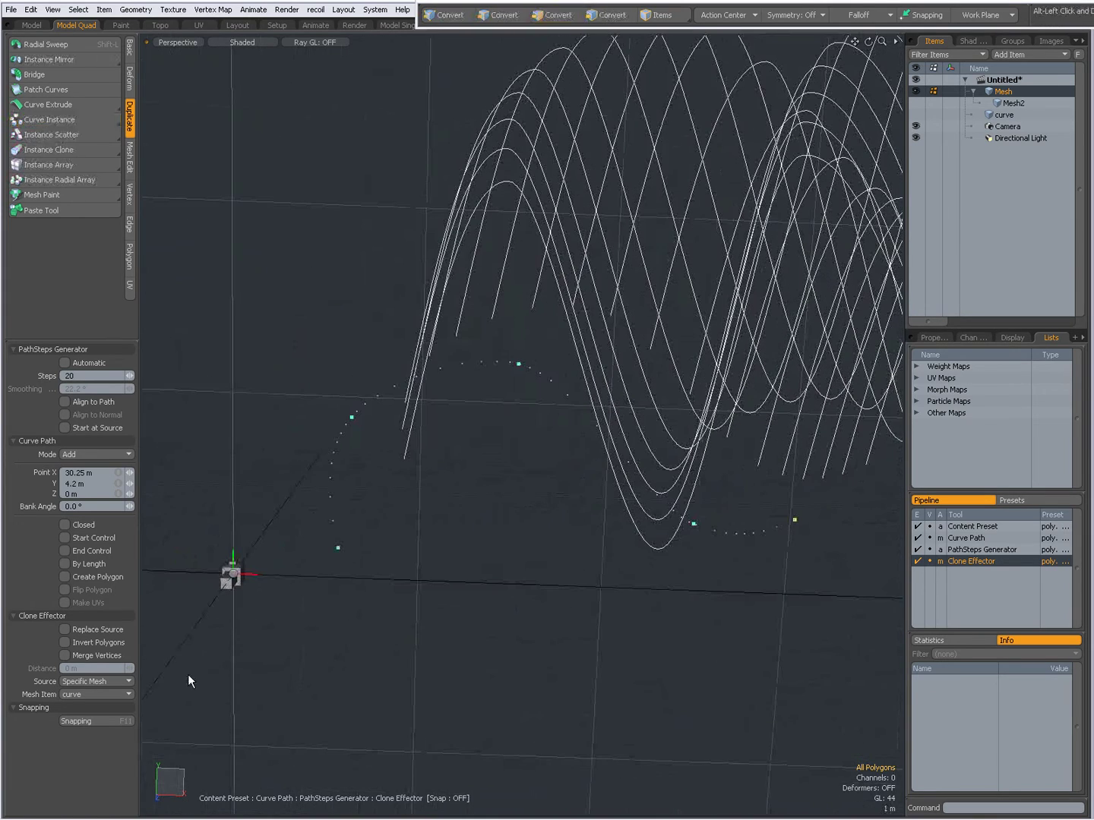
pyautogui.click(87, 680)
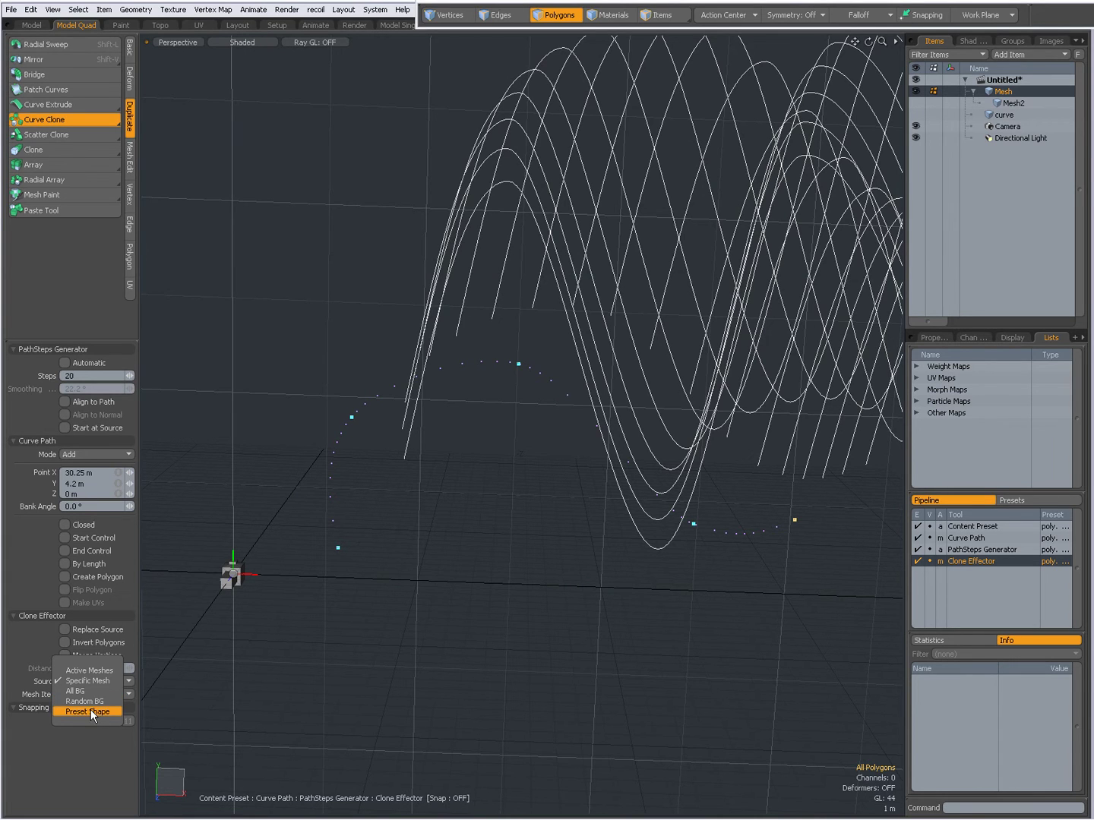
# Try Preset Shape as the source, close the Presets browser, and return Source to Active Meshes.
pyautogui.click(317, 658)
pyautogui.press('F6')
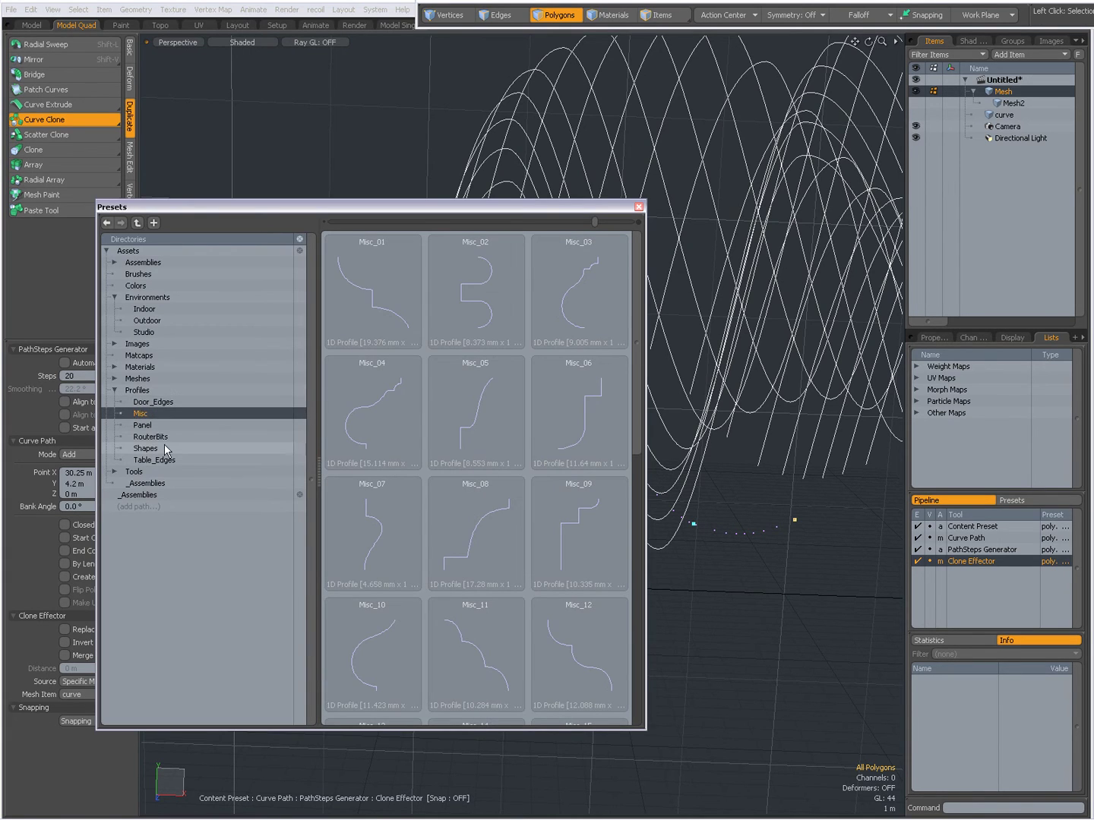
pyautogui.click(639, 207)
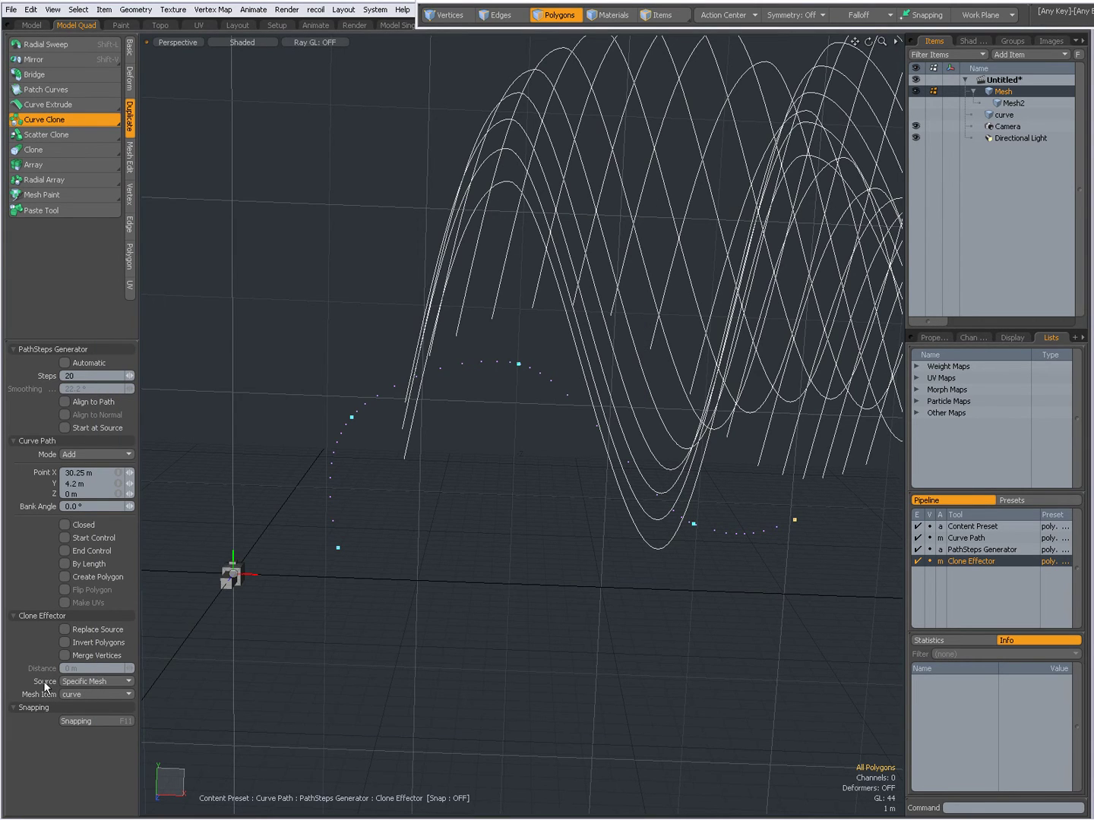
pyautogui.click(73, 680)
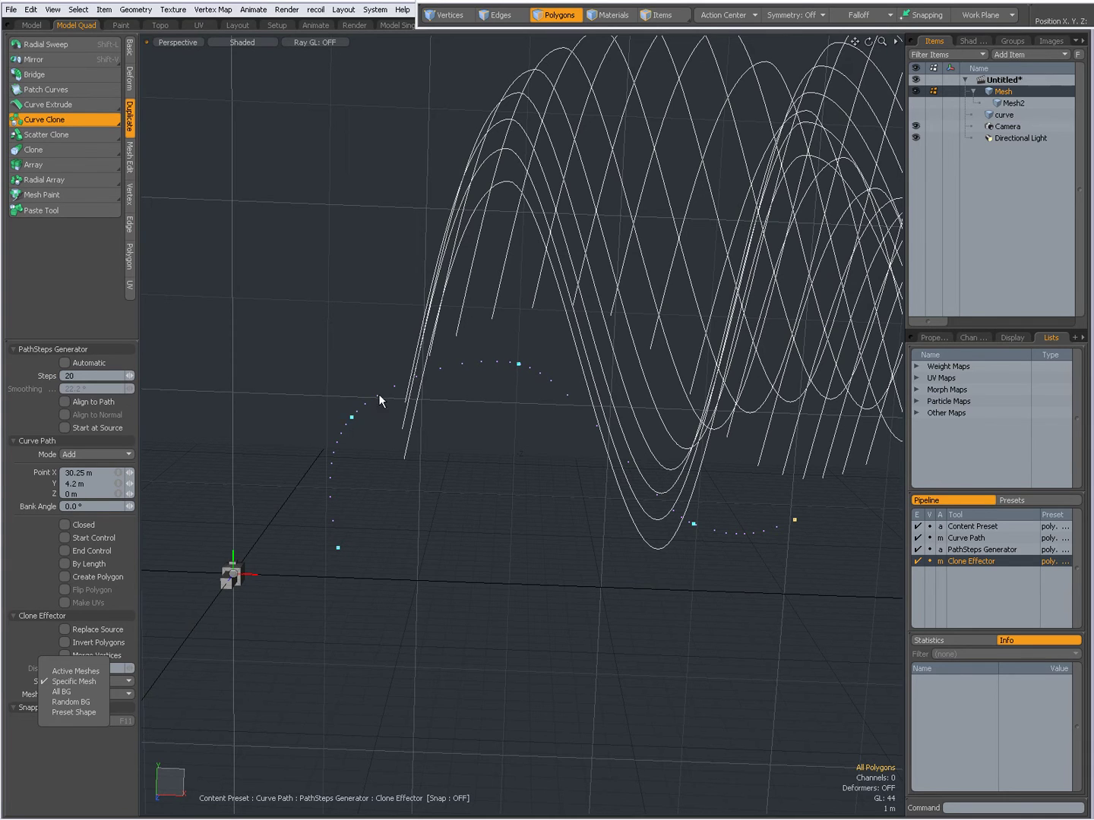
pyautogui.click(85, 672)
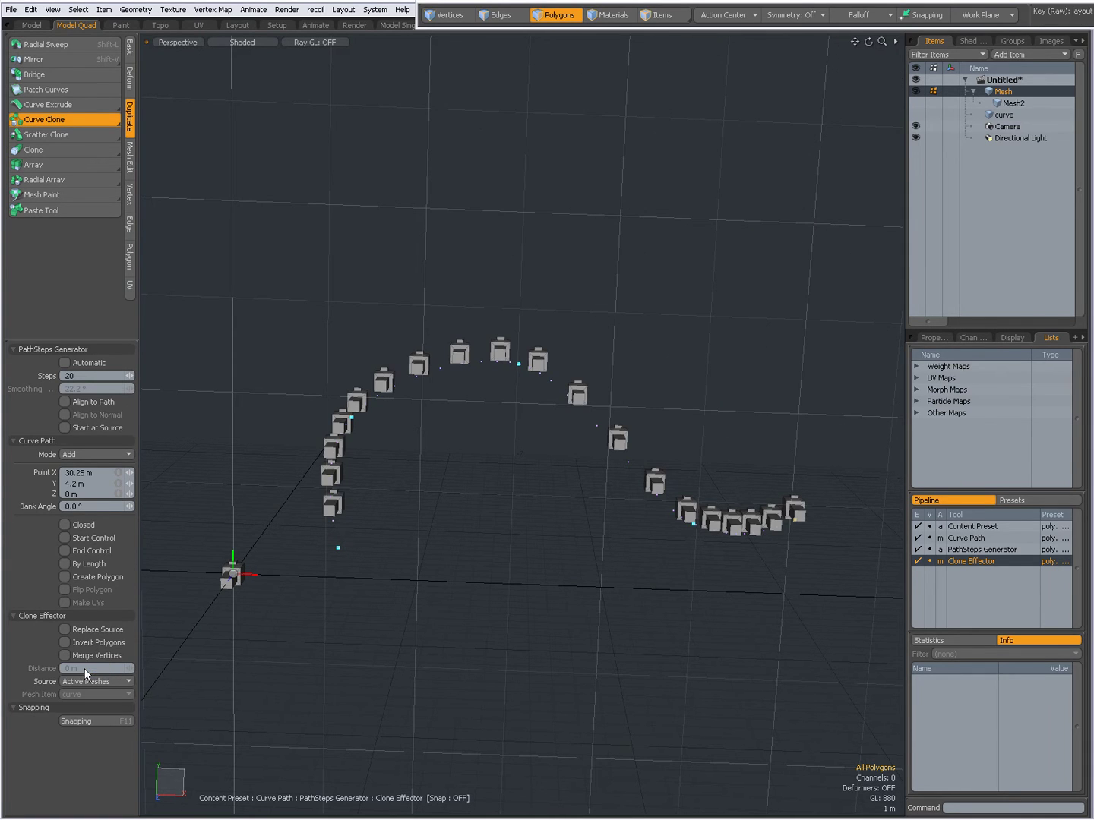
# Resume the recording and zoom the Perspective view in close on the cube and its child sphere.
pyautogui.moveTo(520, 465)
pyautogui.keyDown('alt'); pyautogui.keyDown('shift'); pyautogui.mouseDown()
pyautogui.moveTo(412, 444)
pyautogui.moveTo(426, 467)
pyautogui.moveTo(414, 461)
pyautogui.mouseUp(); pyautogui.keyUp('shift'); pyautogui.keyUp('alt')
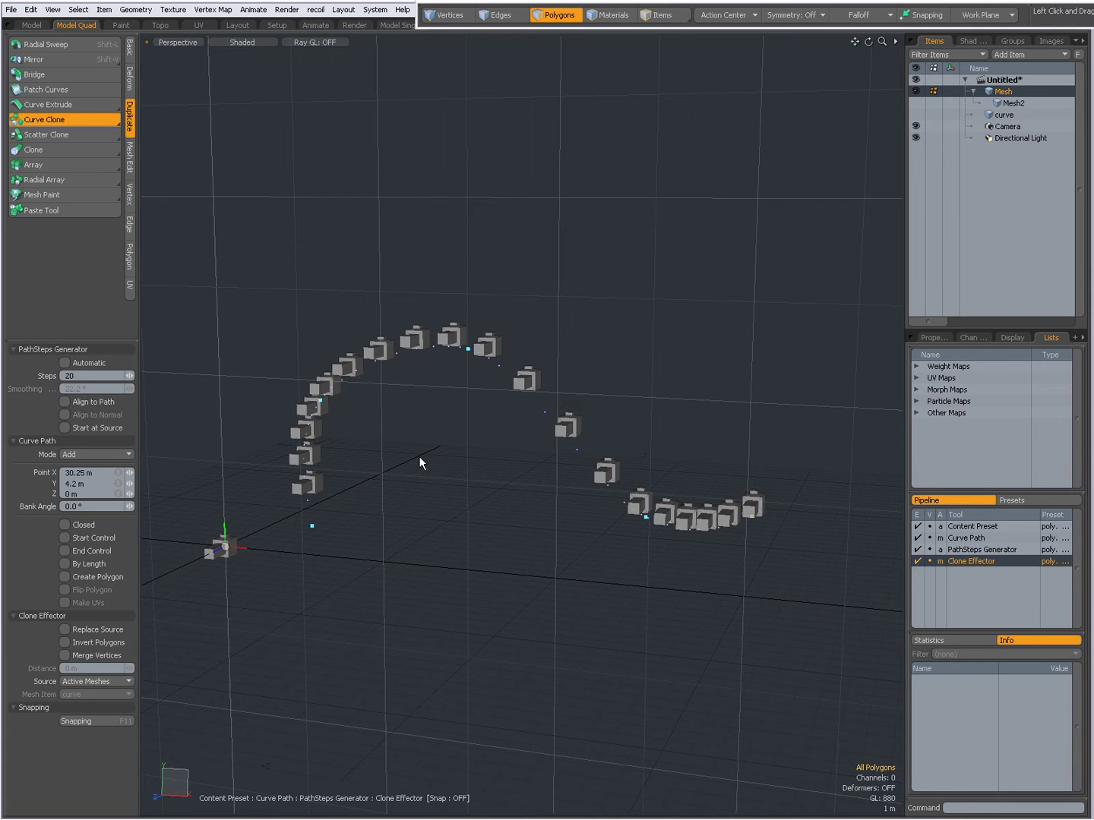
pyautogui.hotkey('alt', 'Tab')
pyautogui.hotkey('alt', 'Tab')
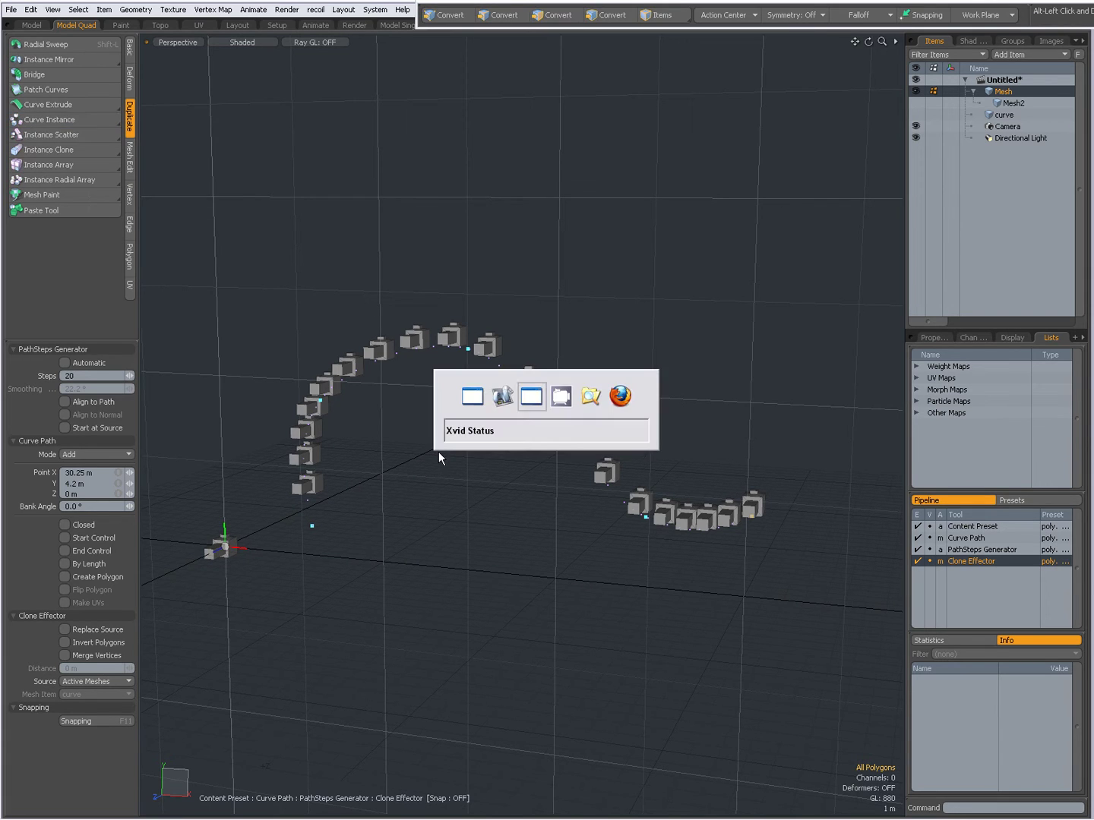
pyautogui.click(62, 185)
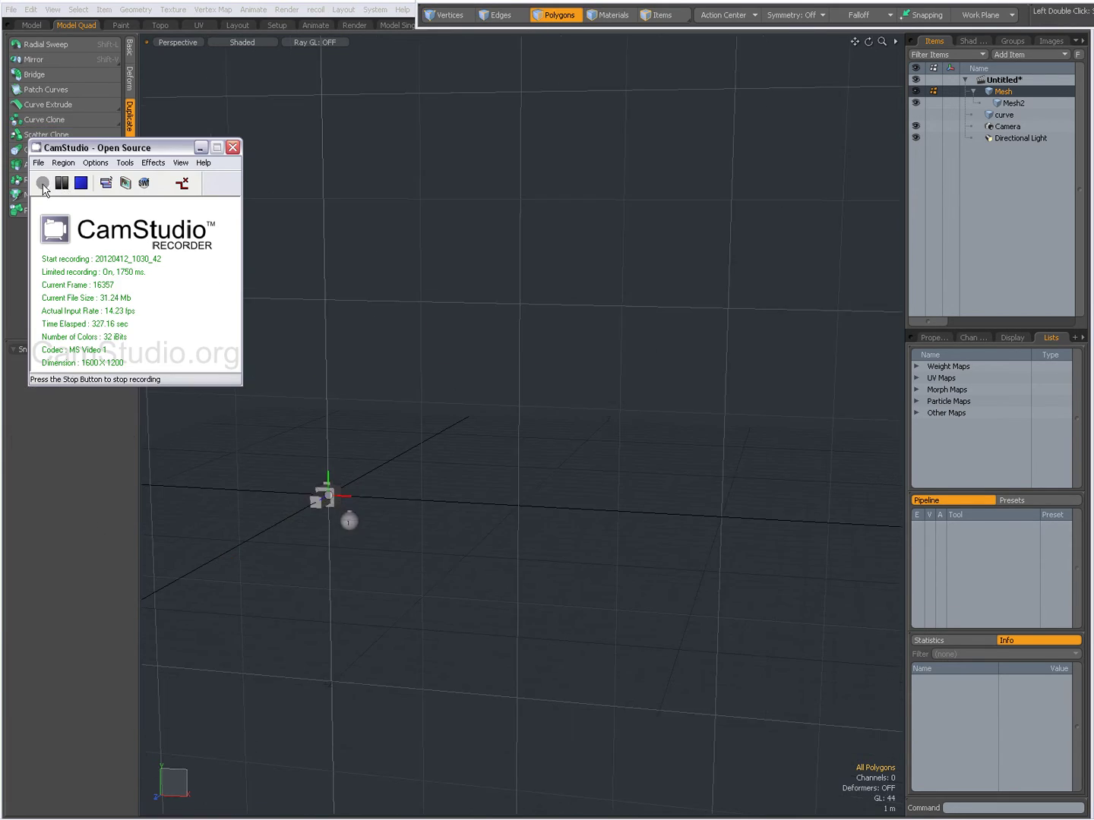
pyautogui.click(71, 459)
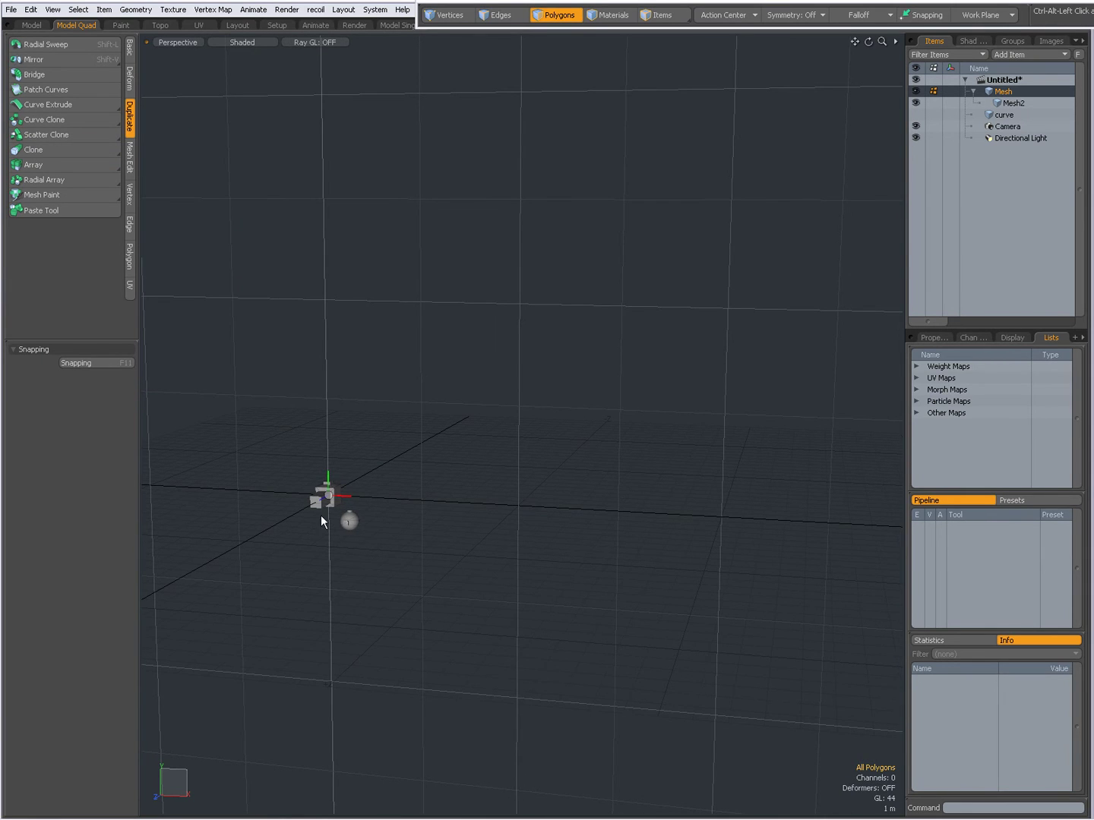
pyautogui.keyDown('ctrl'); pyautogui.keyDown('alt'); pyautogui.moveTo(318, 517); pyautogui.dragTo(454, 528); pyautogui.keyUp('alt'); pyautogui.keyUp('ctrl')
pyautogui.keyDown('alt'); pyautogui.keyDown('shift'); pyautogui.moveTo(366, 564); pyautogui.dragTo(495, 453); pyautogui.keyUp('shift'); pyautogui.keyUp('alt')
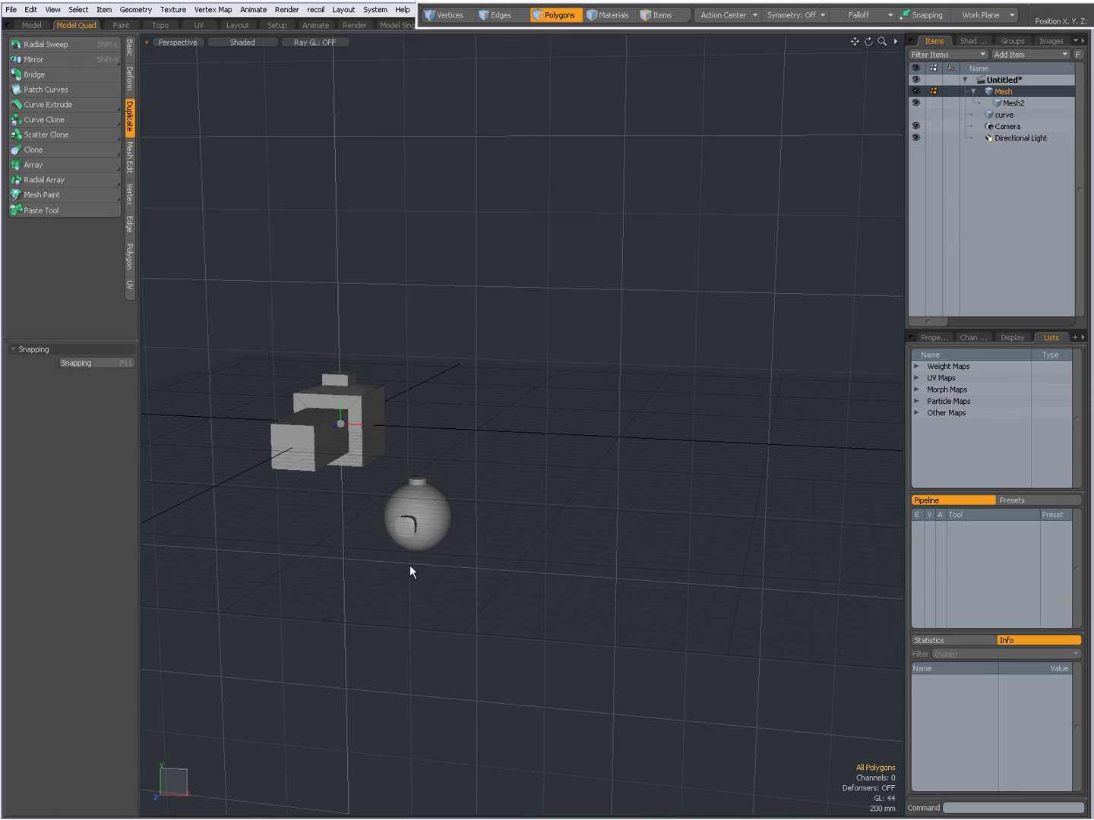
pyautogui.click(1013, 102)
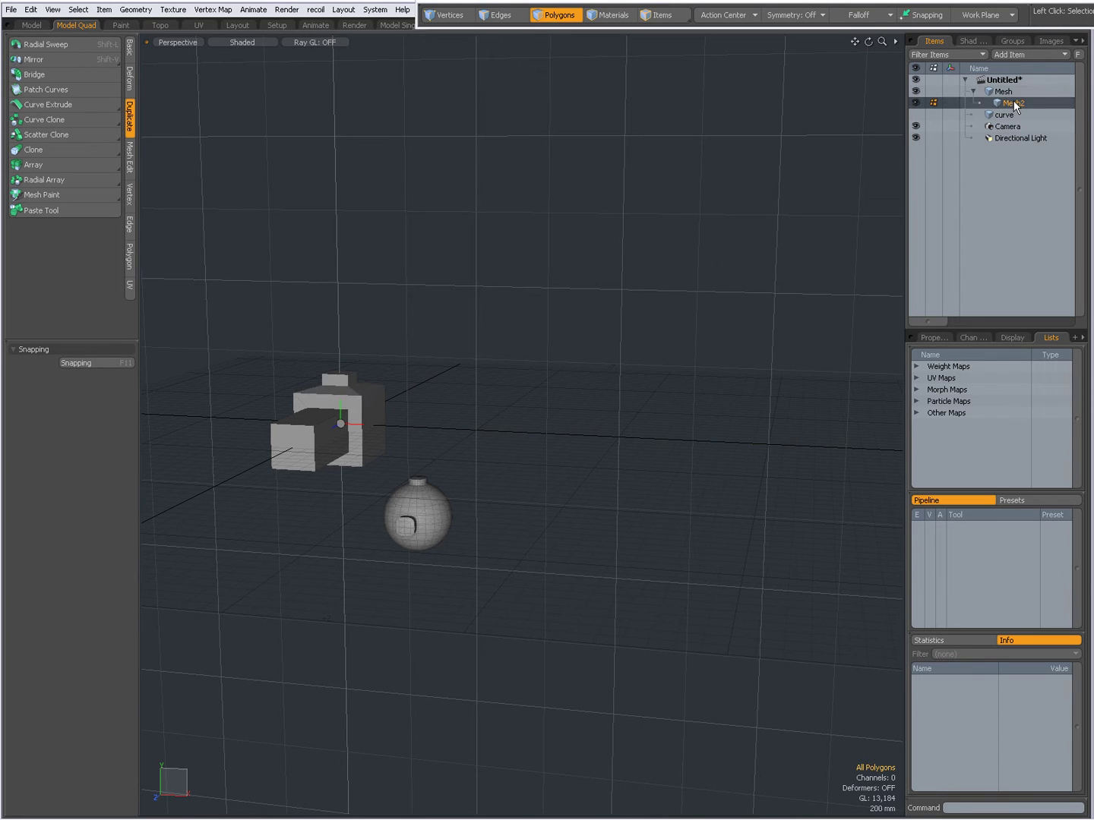
pyautogui.doubleClick(422, 513)
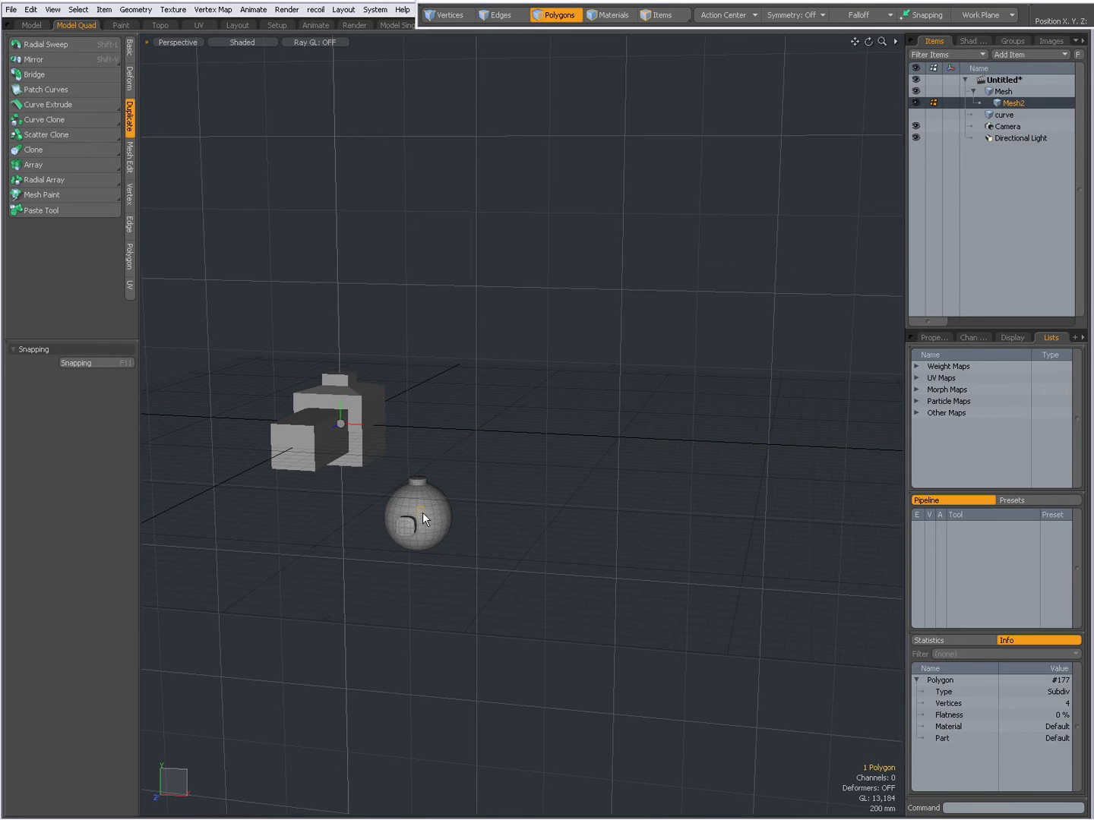
pyautogui.click(541, 515)
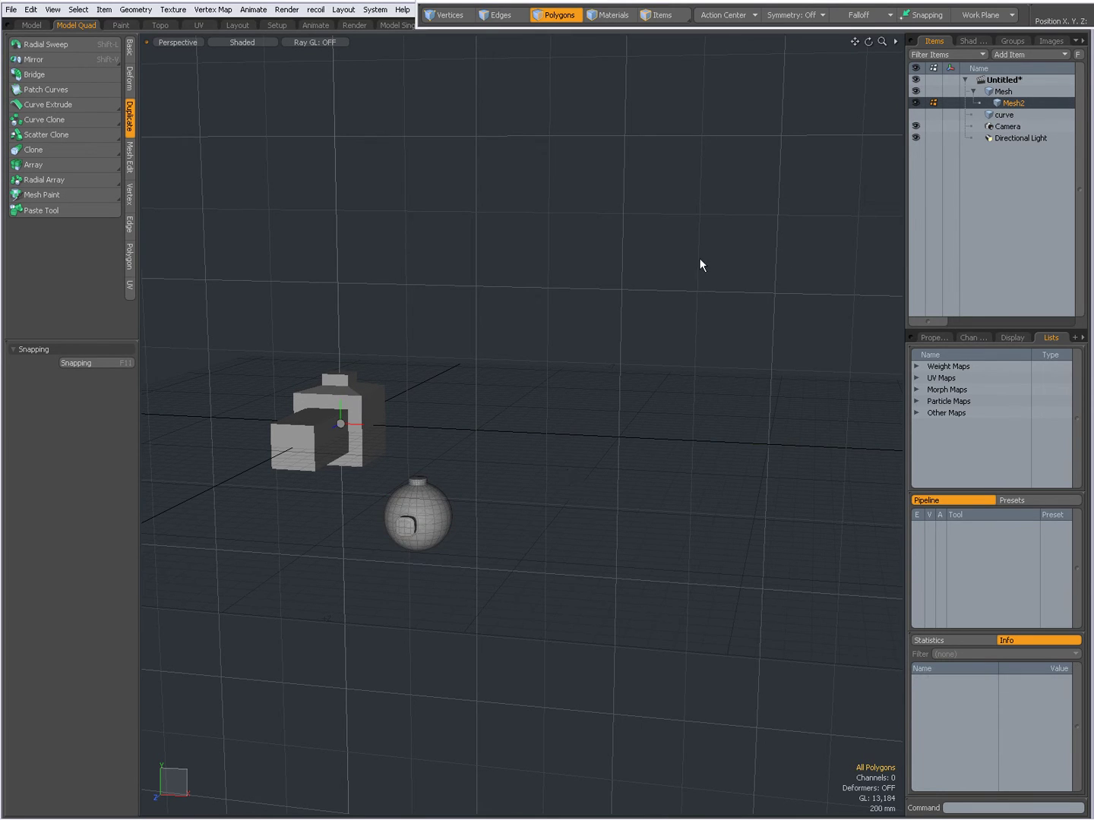
pyautogui.click(1002, 91)
pyautogui.doubleClick(380, 429)
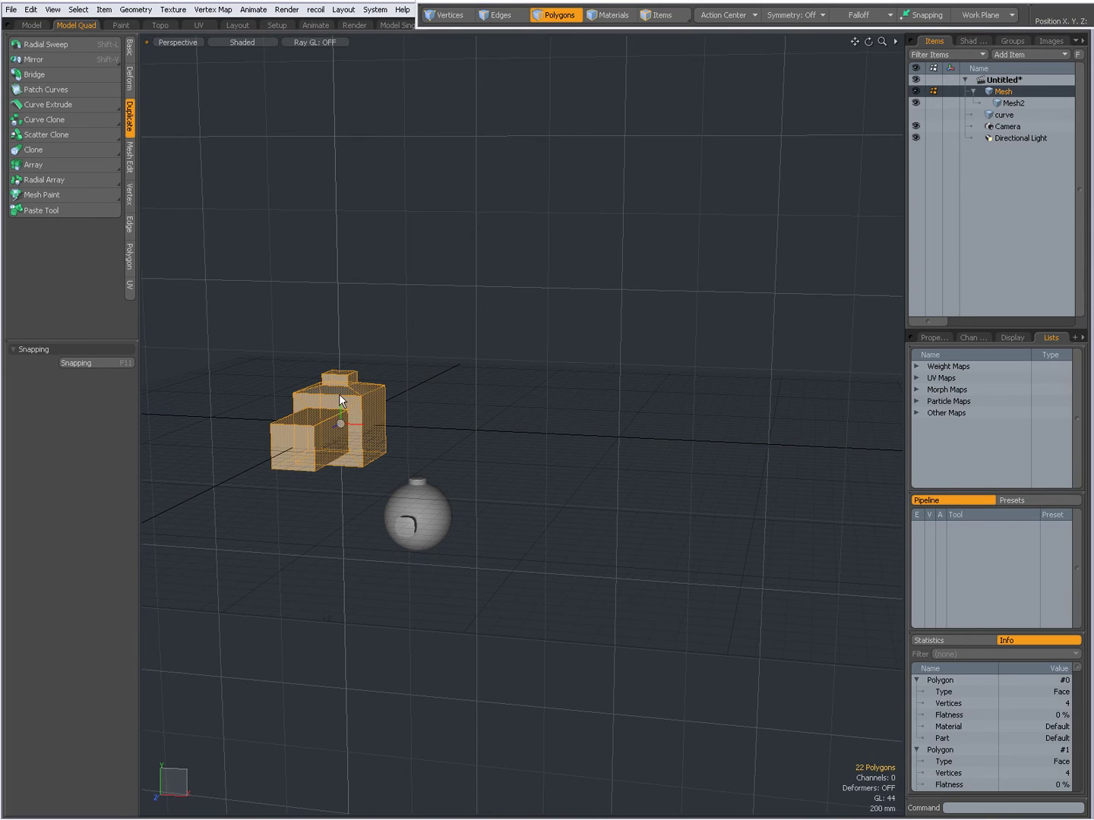
pyautogui.click(660, 15)
pyautogui.press('y')
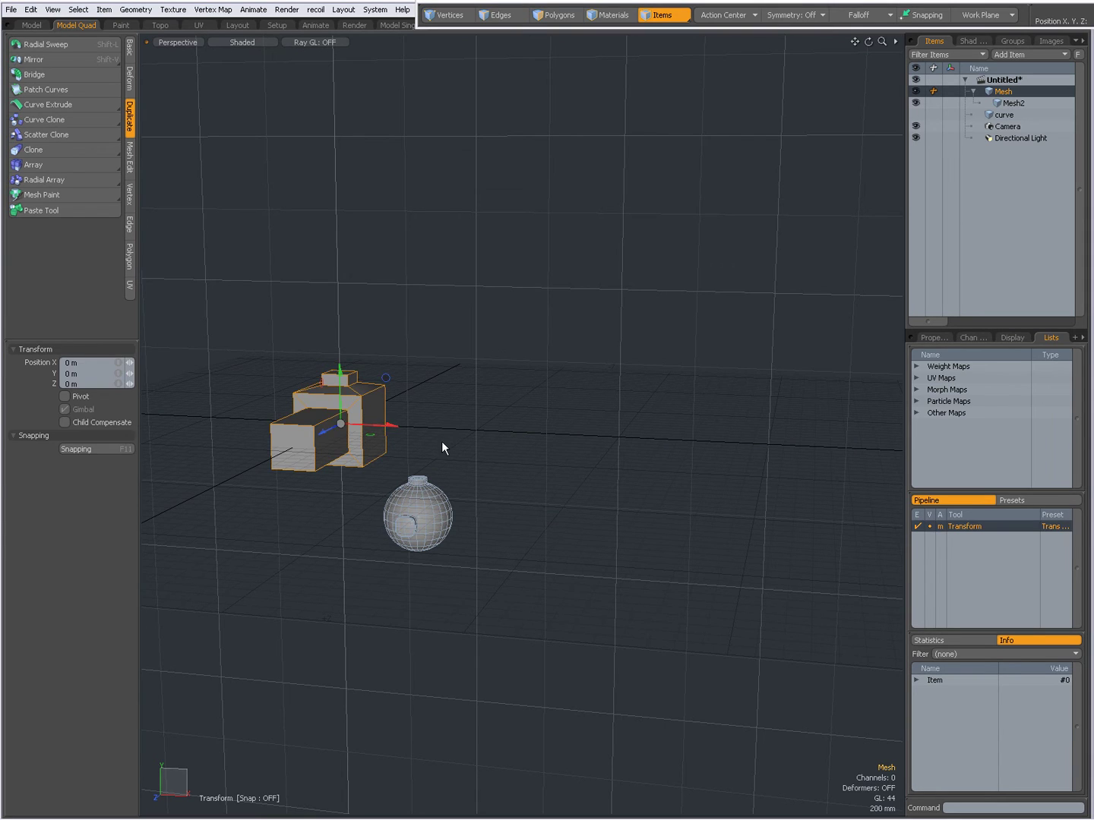
pyautogui.moveTo(446, 445); pyautogui.dragTo(445, 448)
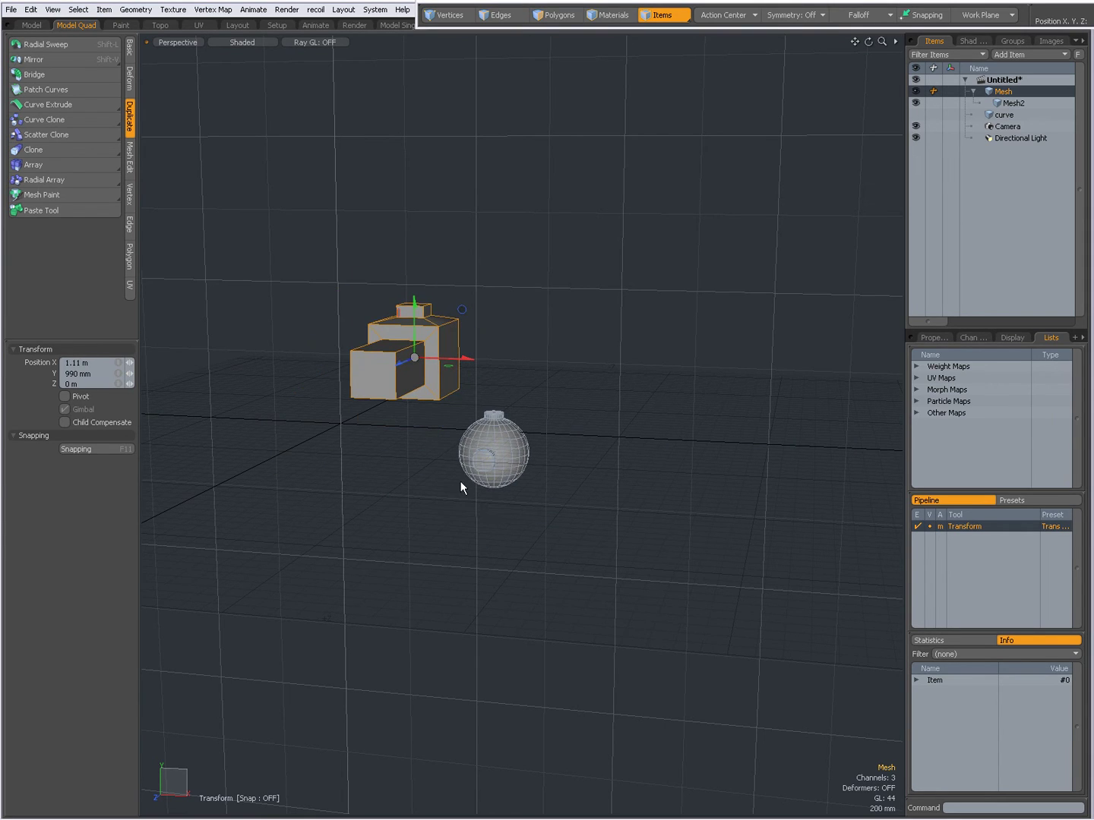
pyautogui.hotkey('ctrl', 'z')
pyautogui.press('space')
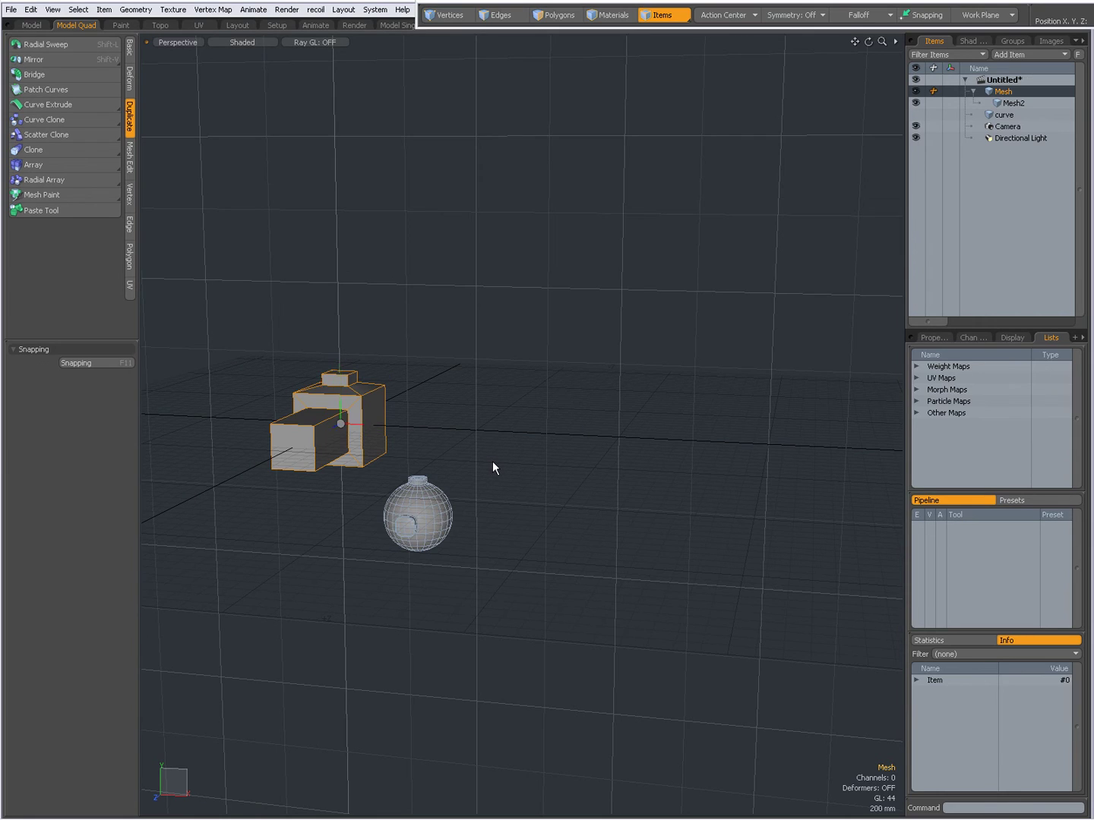
pyautogui.click(492, 461)
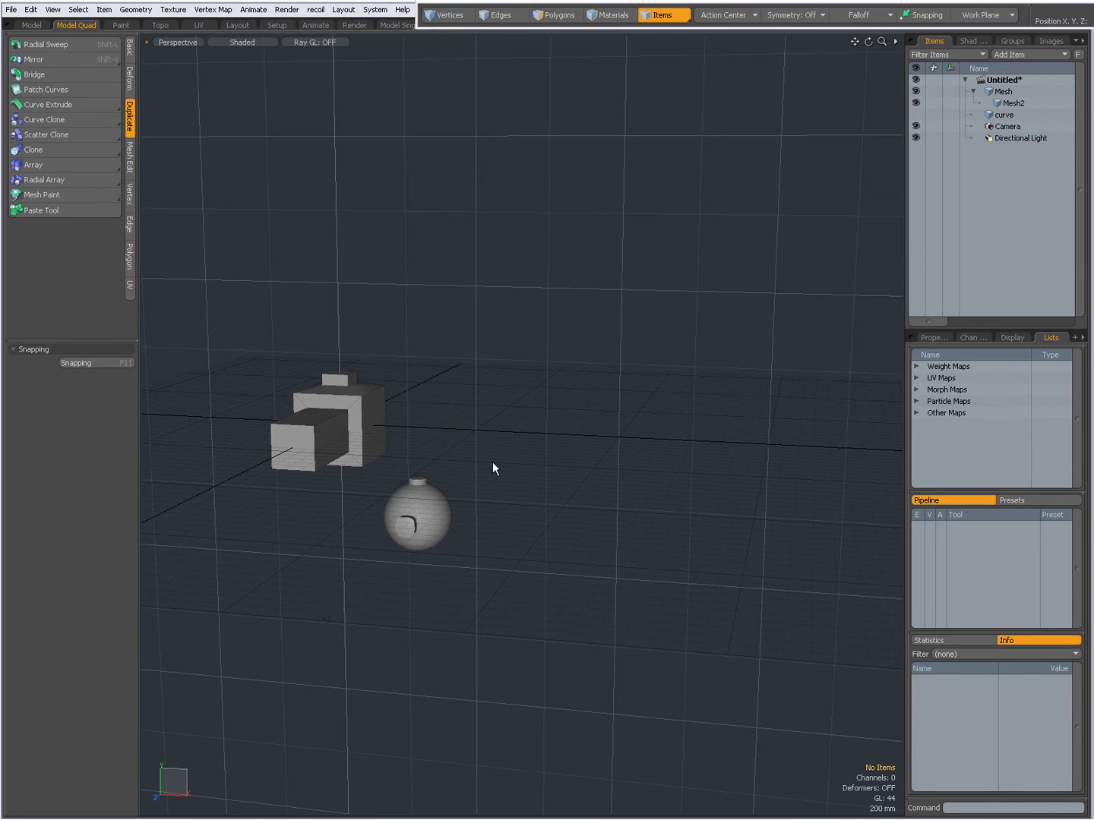
pyautogui.click(1010, 94)
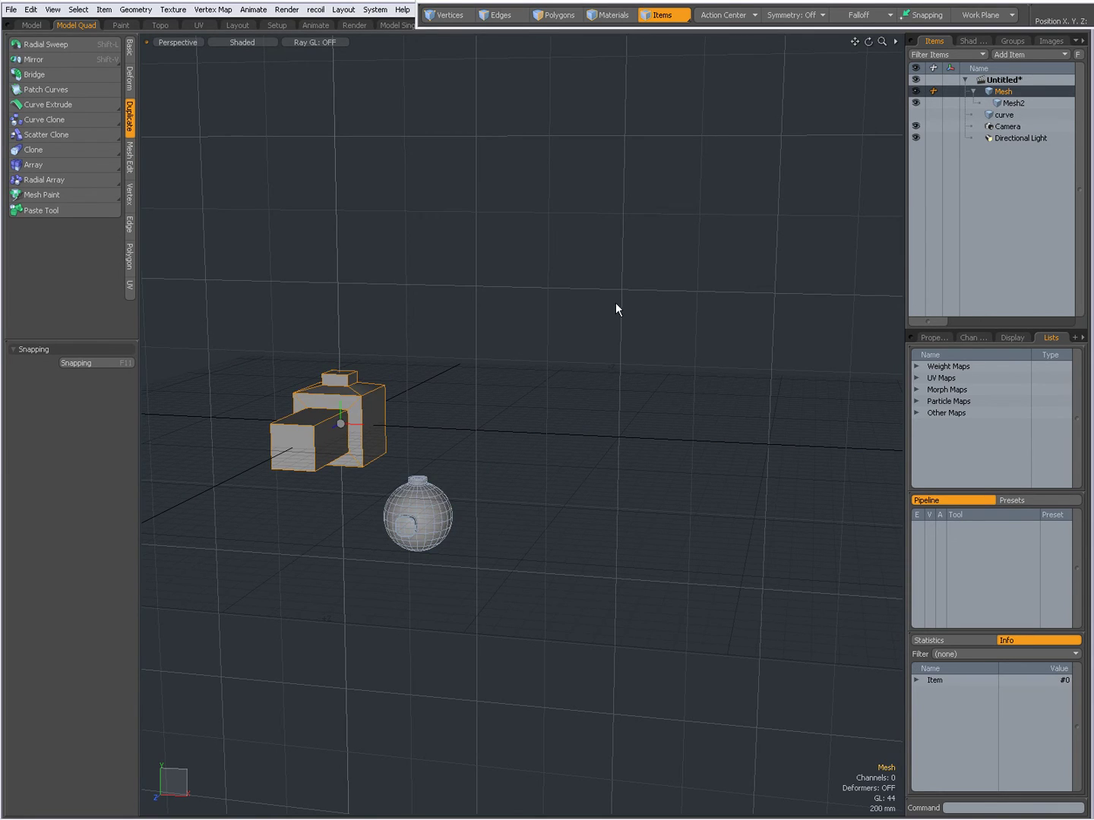
pyautogui.click(555, 17)
pyautogui.keyDown('alt'); pyautogui.moveTo(357, 448); pyautogui.dragTo(438, 403); pyautogui.keyUp('alt')
pyautogui.click(437, 404)
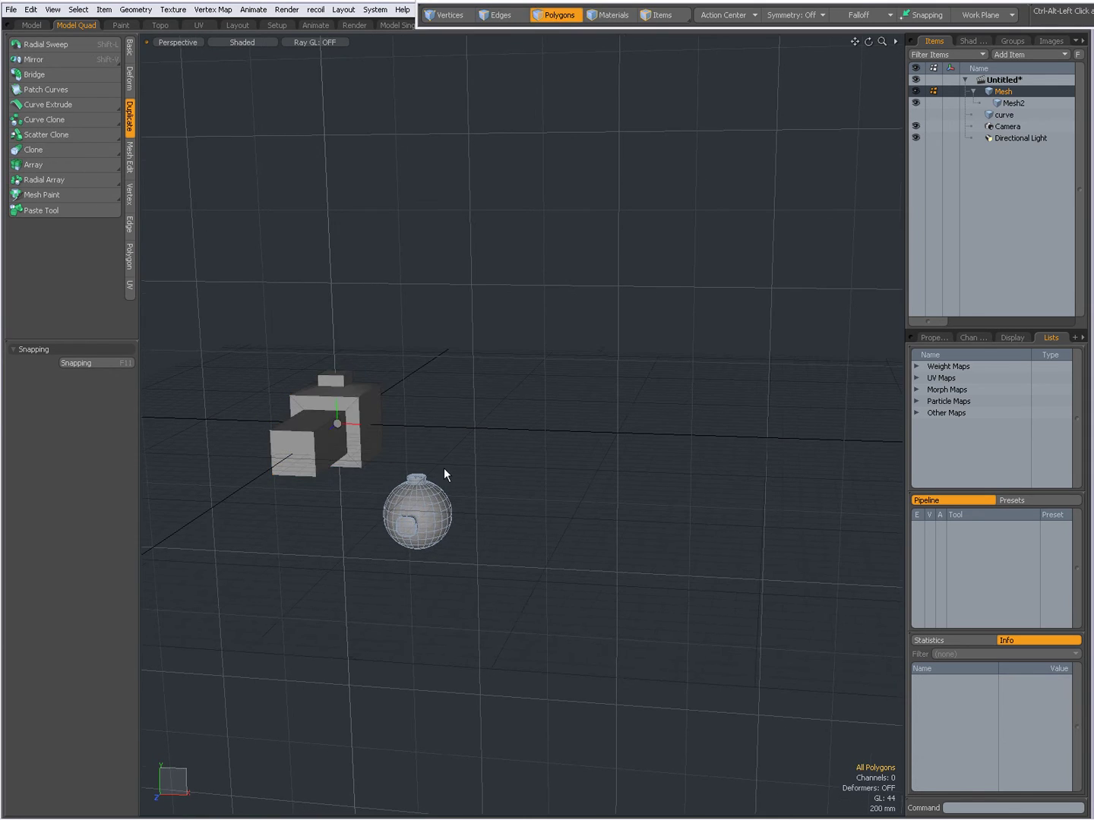
pyautogui.scroll(-3, 443, 468)
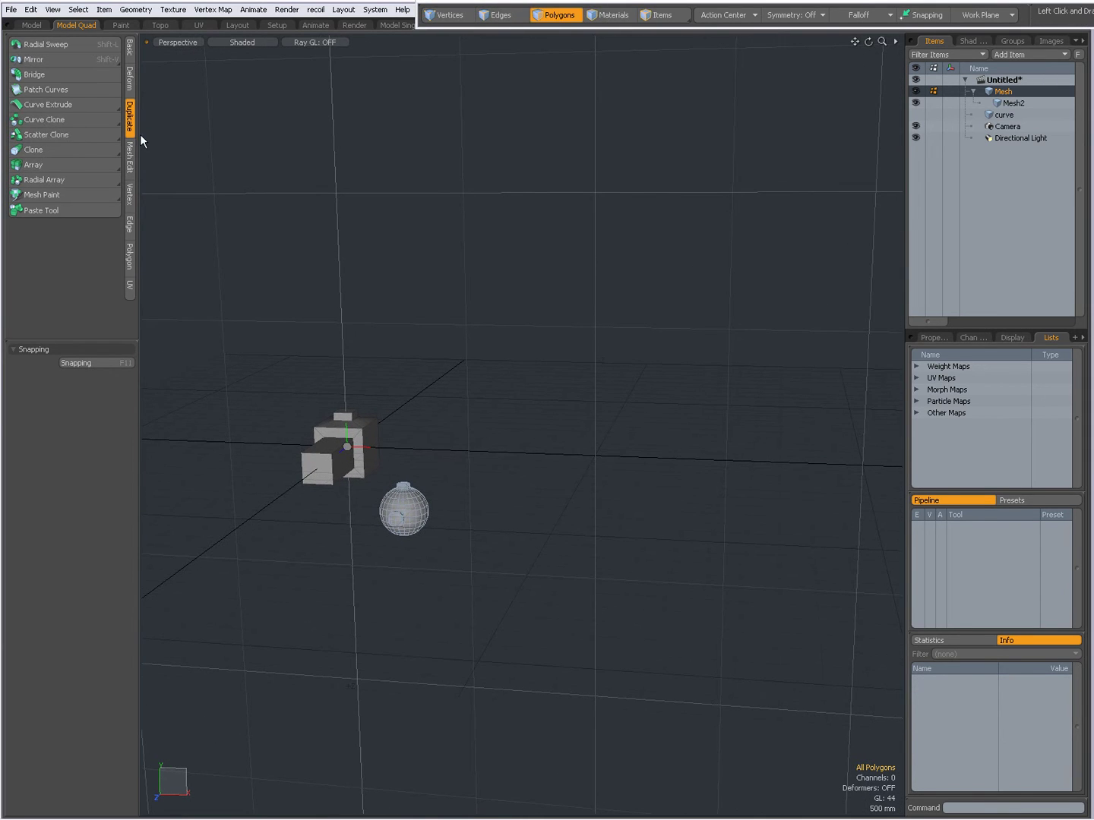
# Draw a six-point S-curve with Curve Instance, lining it with 24 instanced box copies.
pyautogui.click(64, 120)
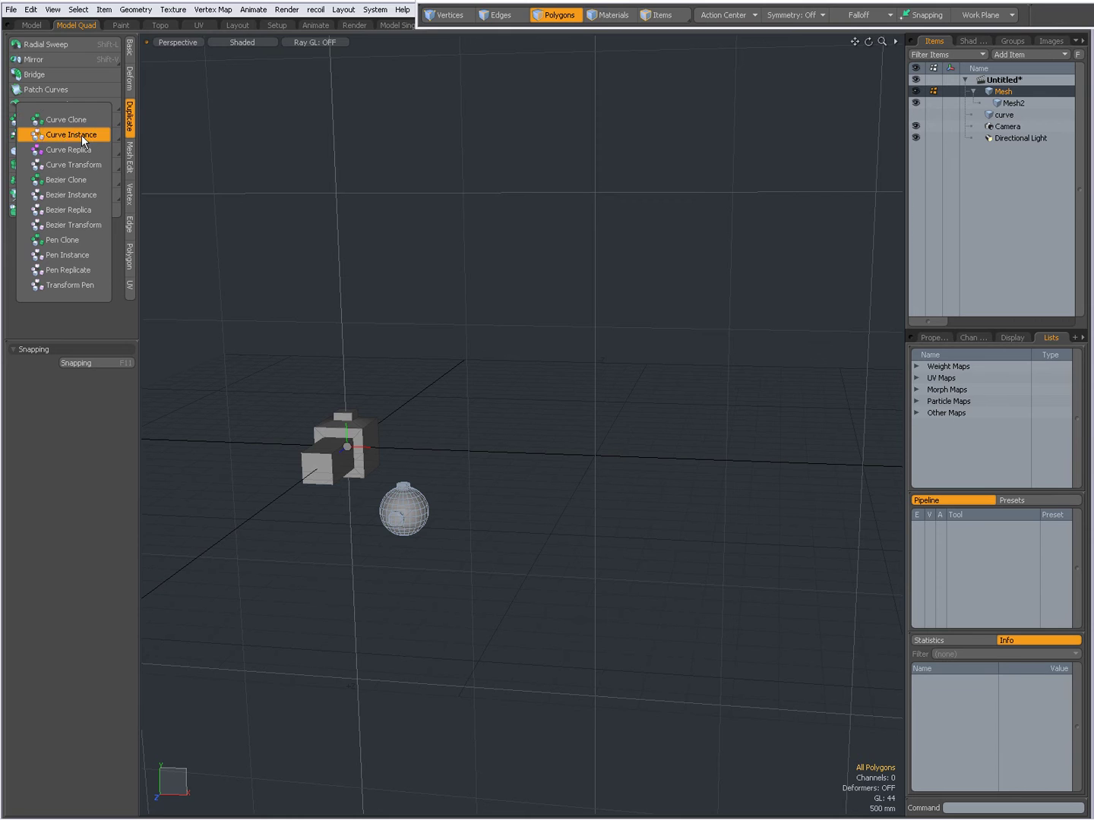
pyautogui.click(78, 136)
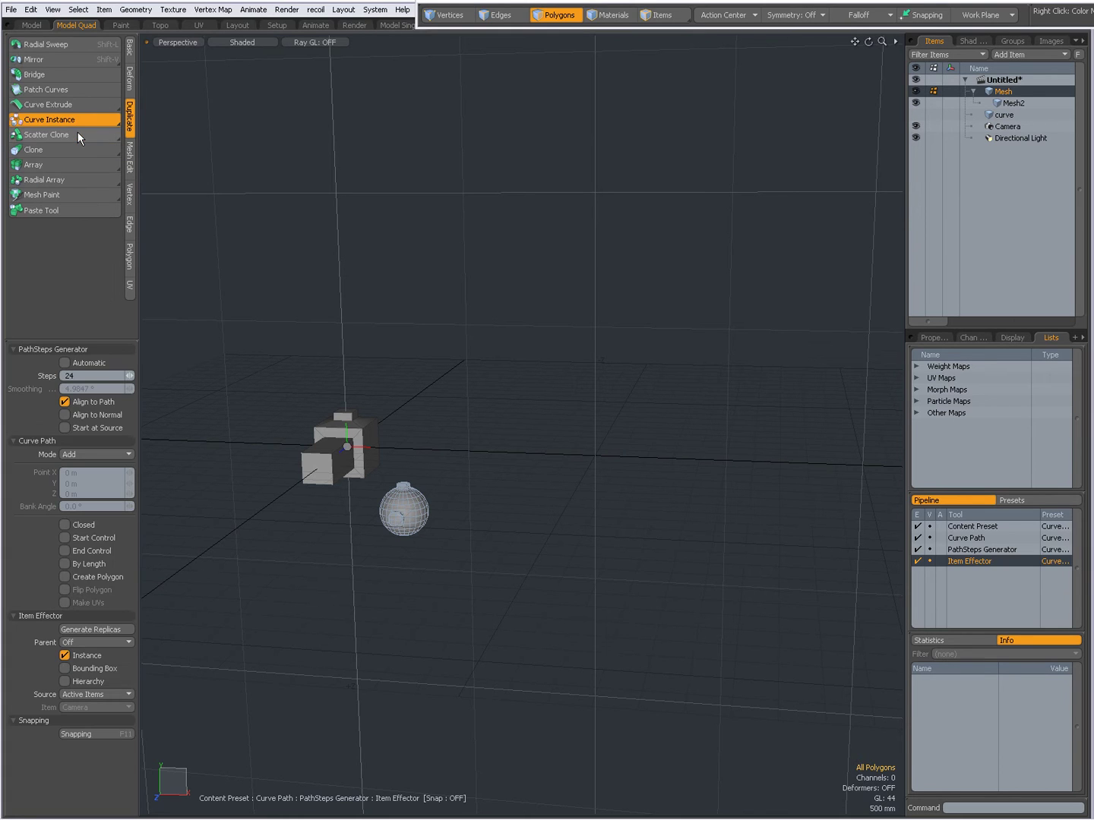
pyautogui.keyDown('ctrl'); pyautogui.keyDown('alt'); pyautogui.moveTo(286, 376); pyautogui.dragTo(314, 492); pyautogui.keyUp('alt'); pyautogui.keyUp('ctrl')
pyautogui.click(340, 434)
pyautogui.click(429, 306)
pyautogui.click(528, 391)
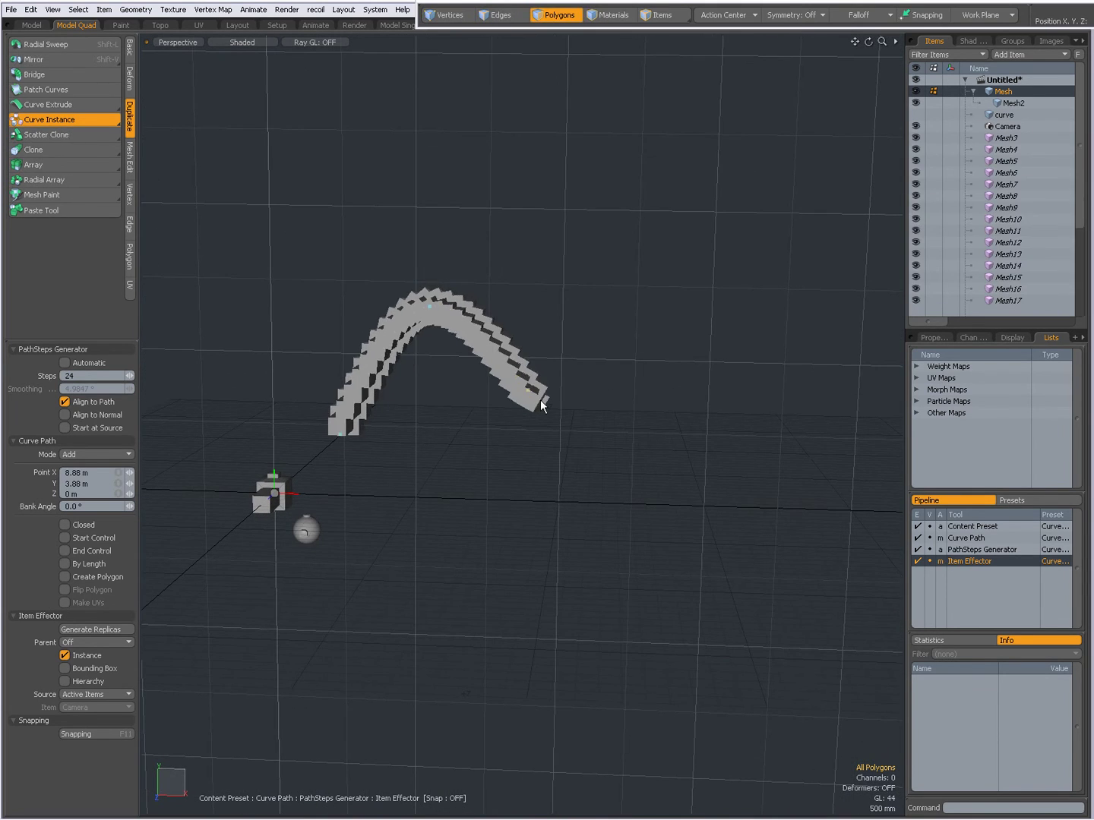
pyautogui.click(653, 485)
pyautogui.click(762, 380)
pyautogui.click(810, 236)
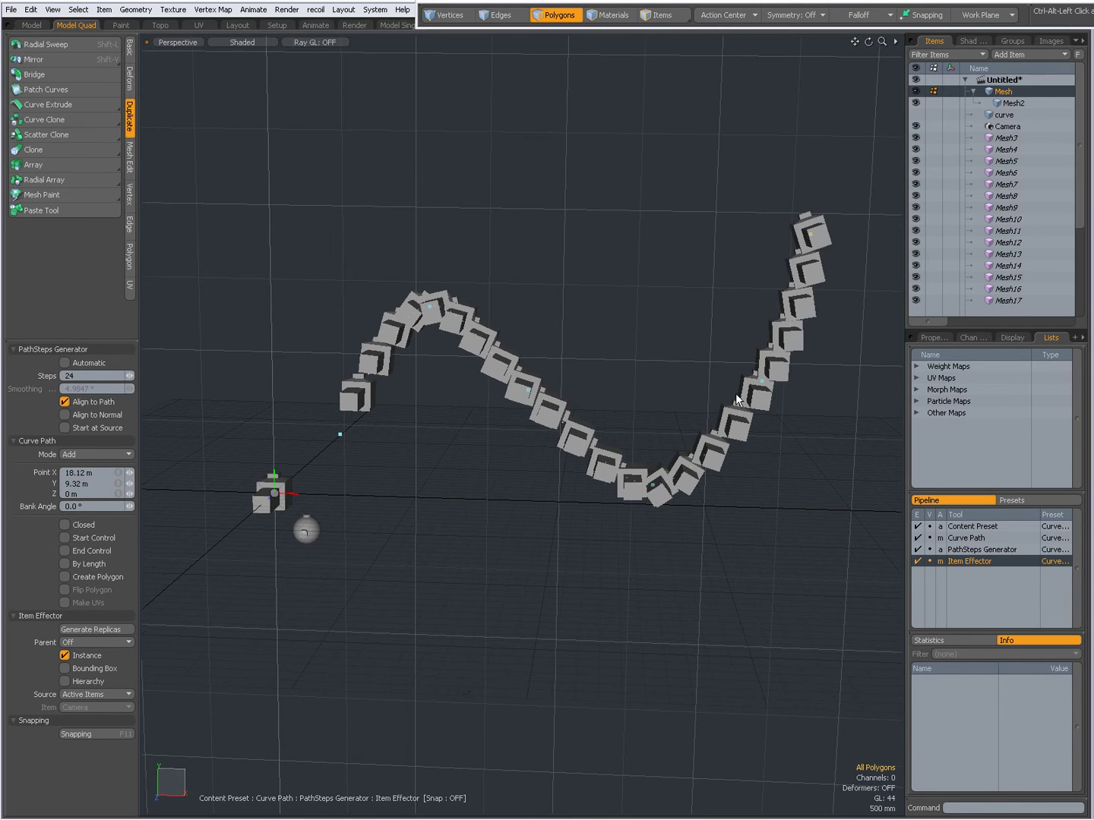
pyautogui.keyDown('ctrl'); pyautogui.keyDown('alt'); pyautogui.moveTo(736, 396); pyautogui.dragTo(615, 418); pyautogui.keyUp('alt'); pyautogui.keyUp('ctrl')
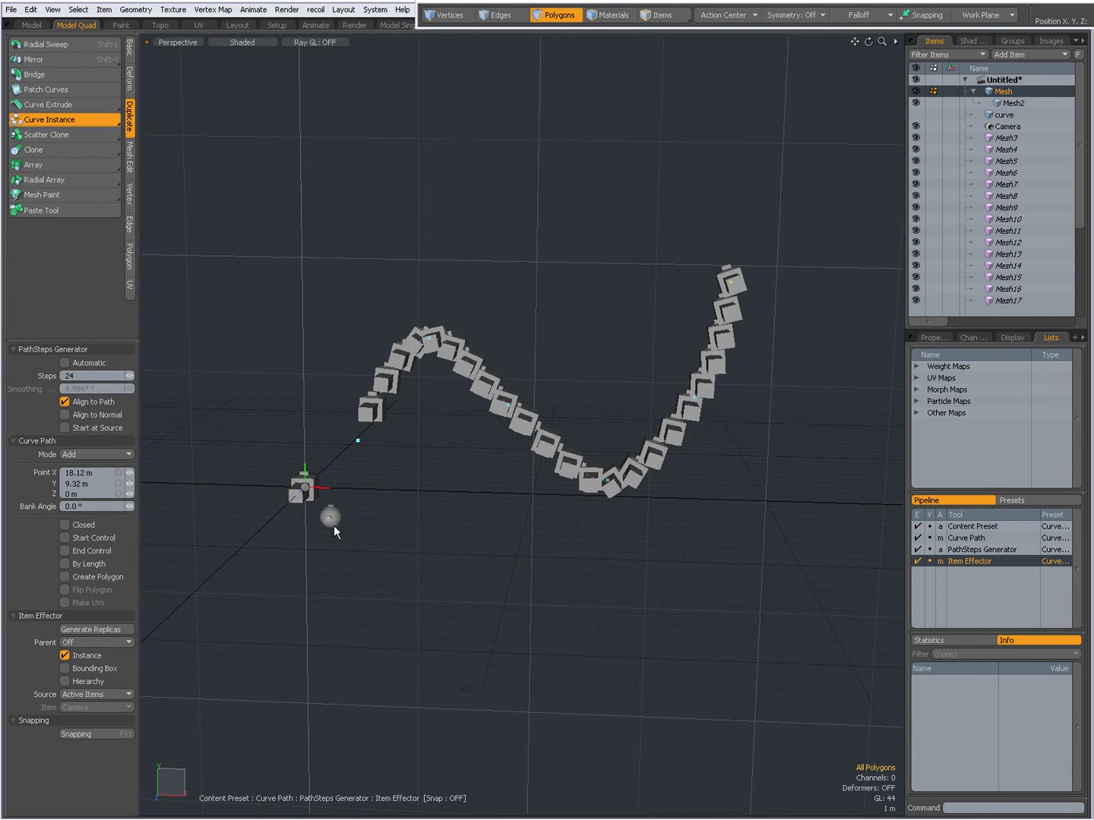
# Uncheck Instance in Item Effector, then turn Hierarchy on and back off to compare.
pyautogui.click(66, 655)
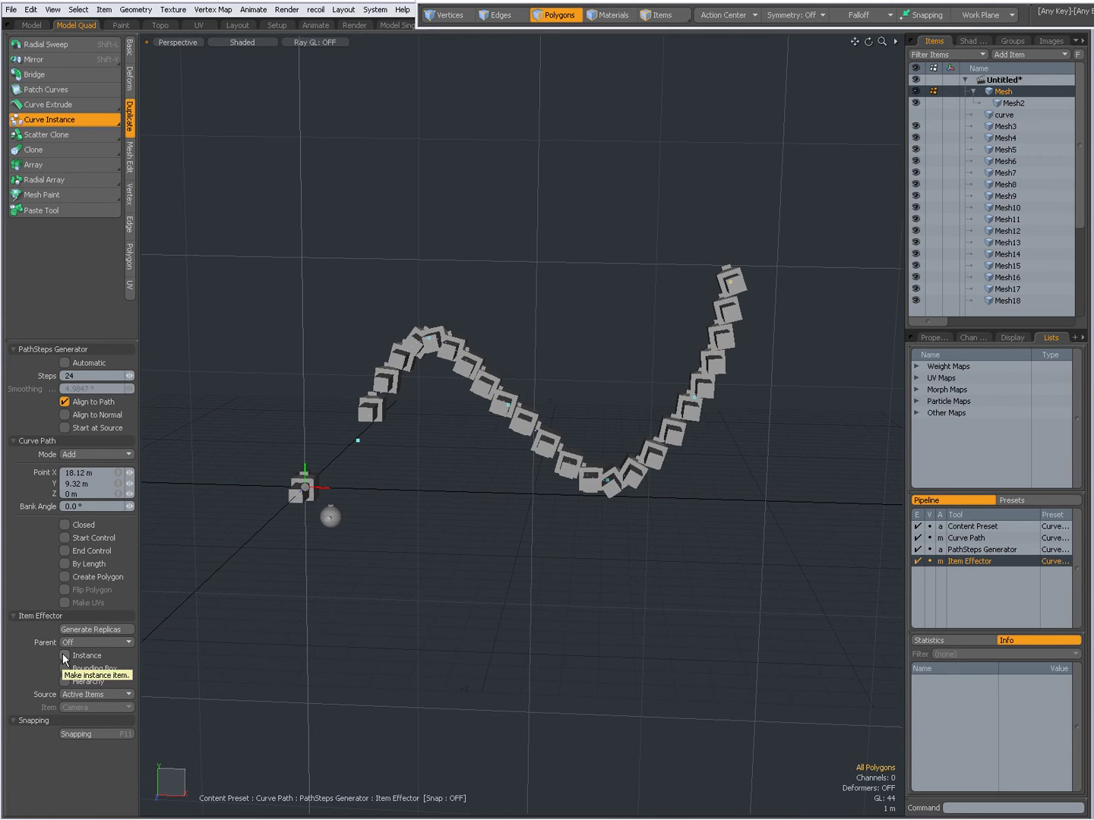
pyautogui.hotkey('alt', 'Tab')
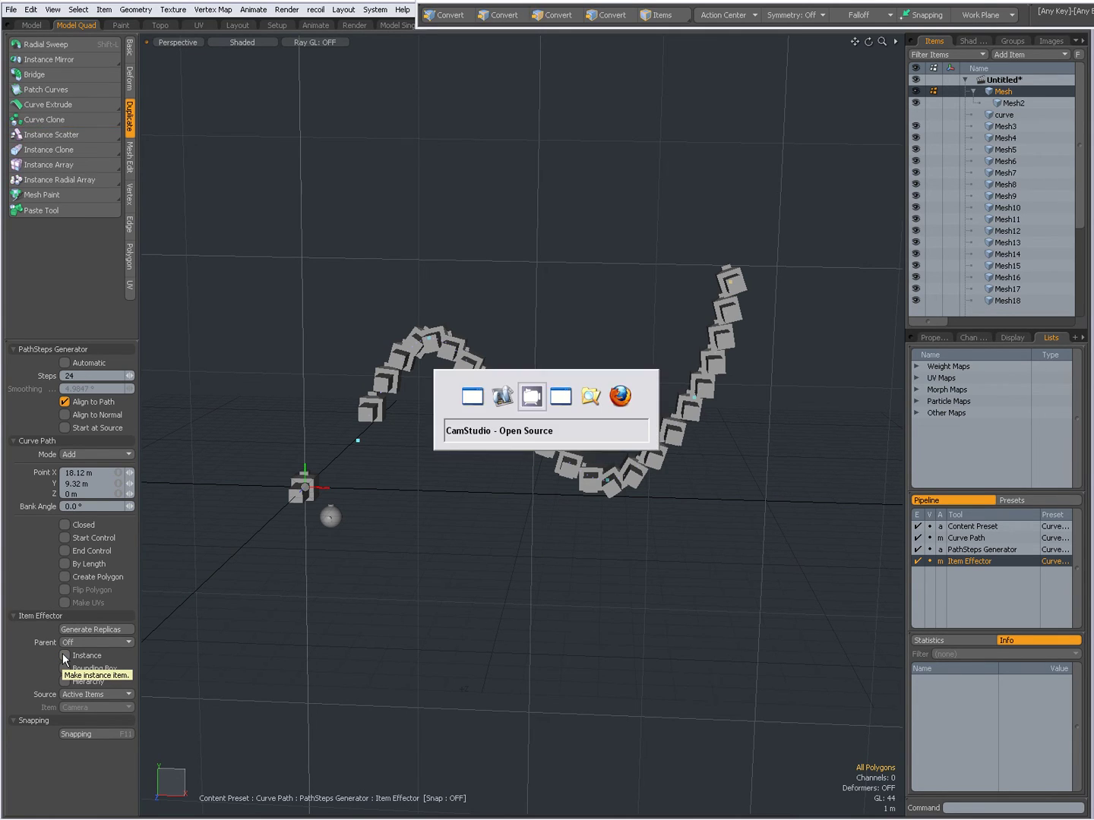
pyautogui.click(61, 184)
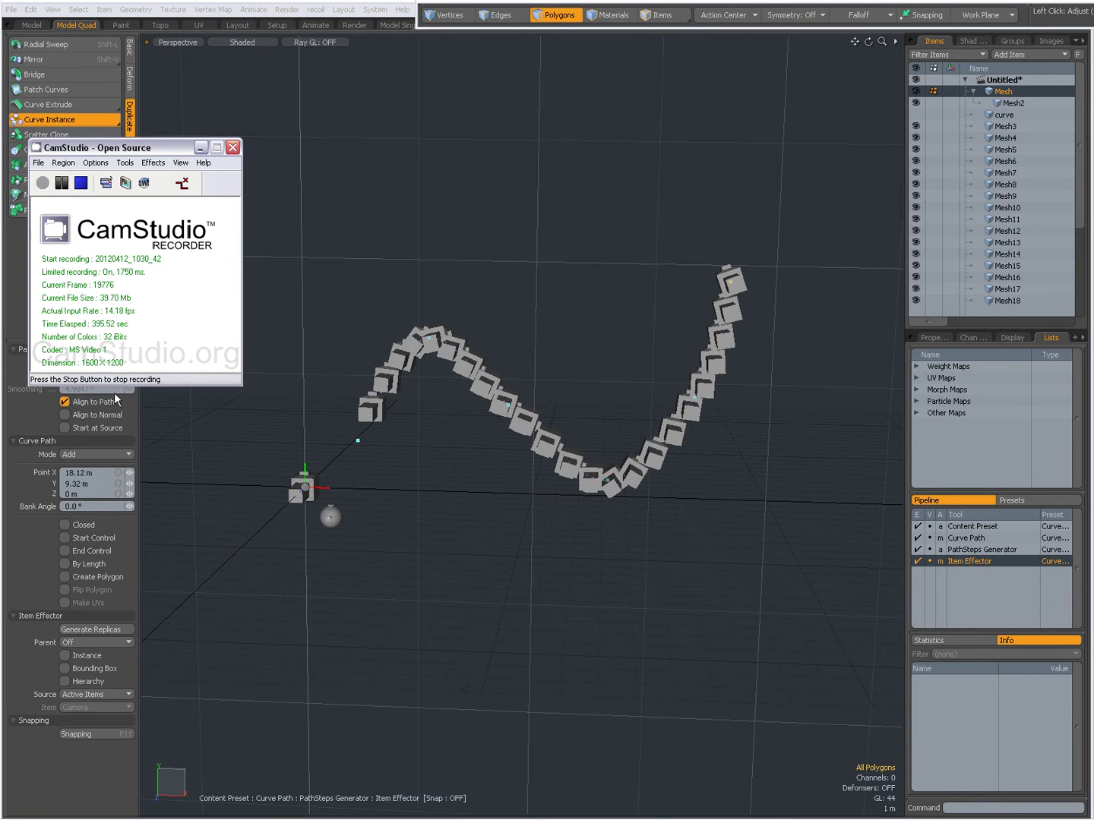
pyautogui.click(173, 566)
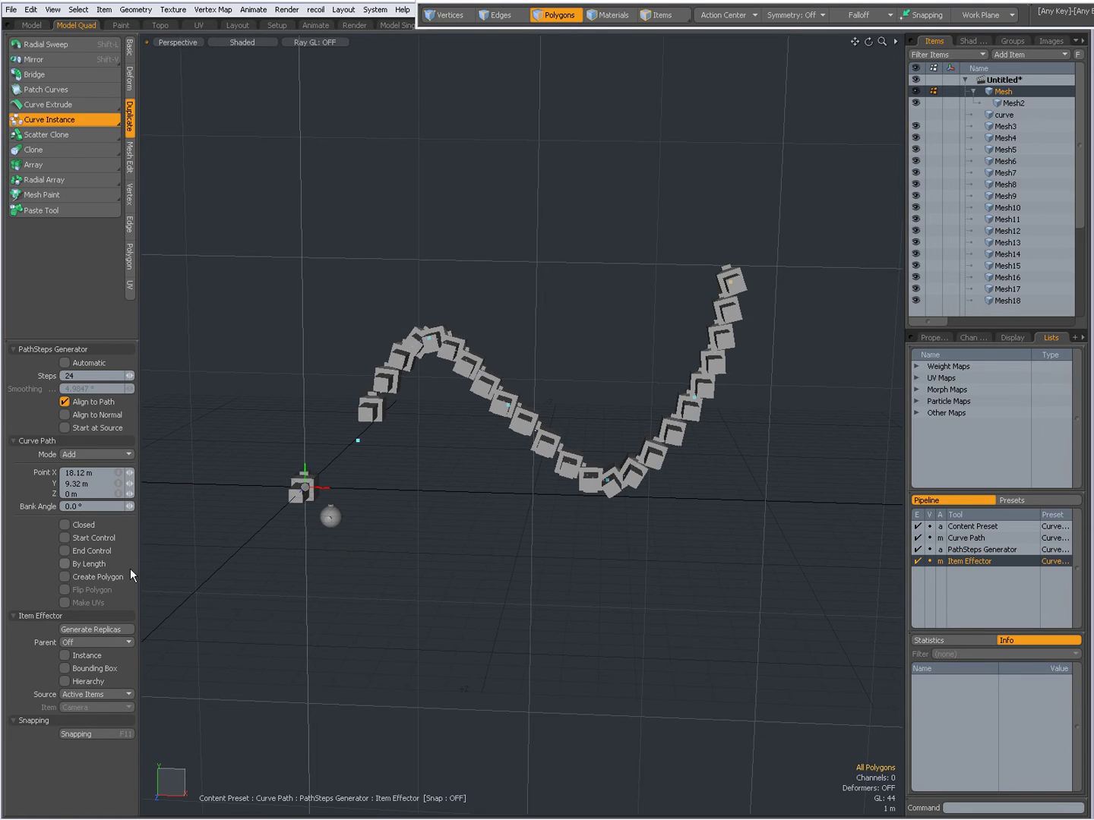
pyautogui.click(64, 682)
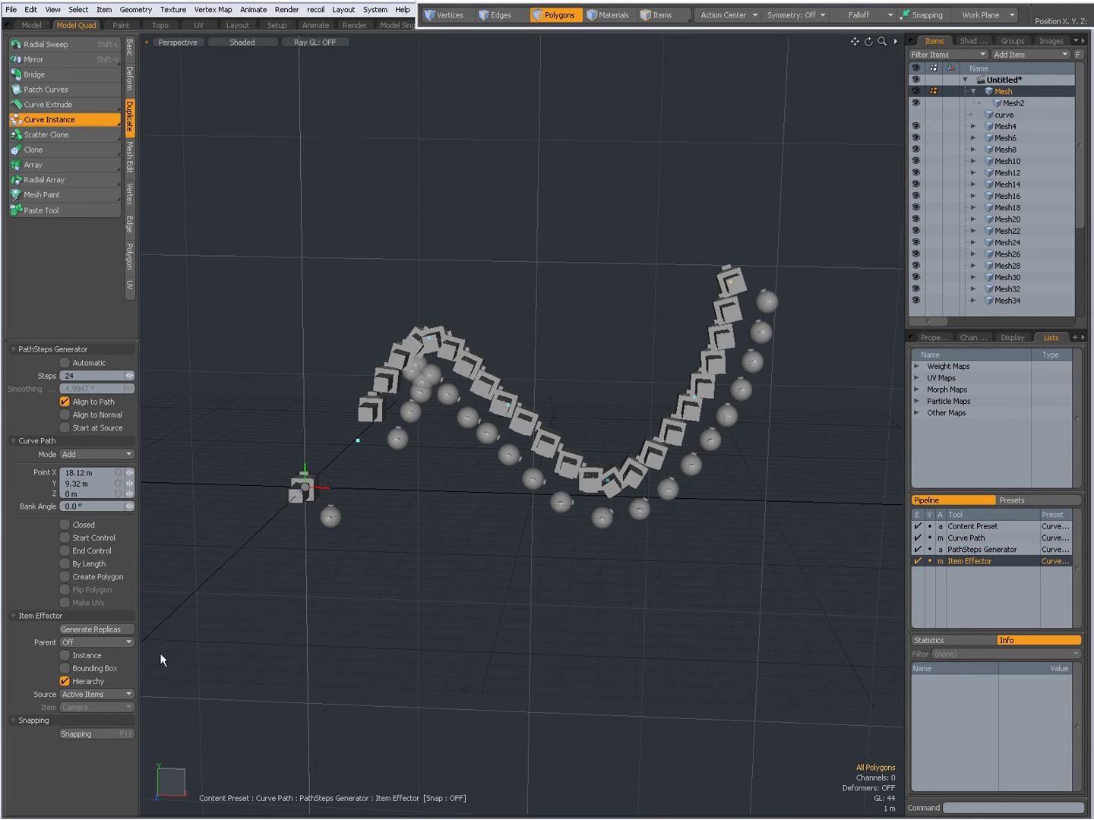
pyautogui.click(65, 681)
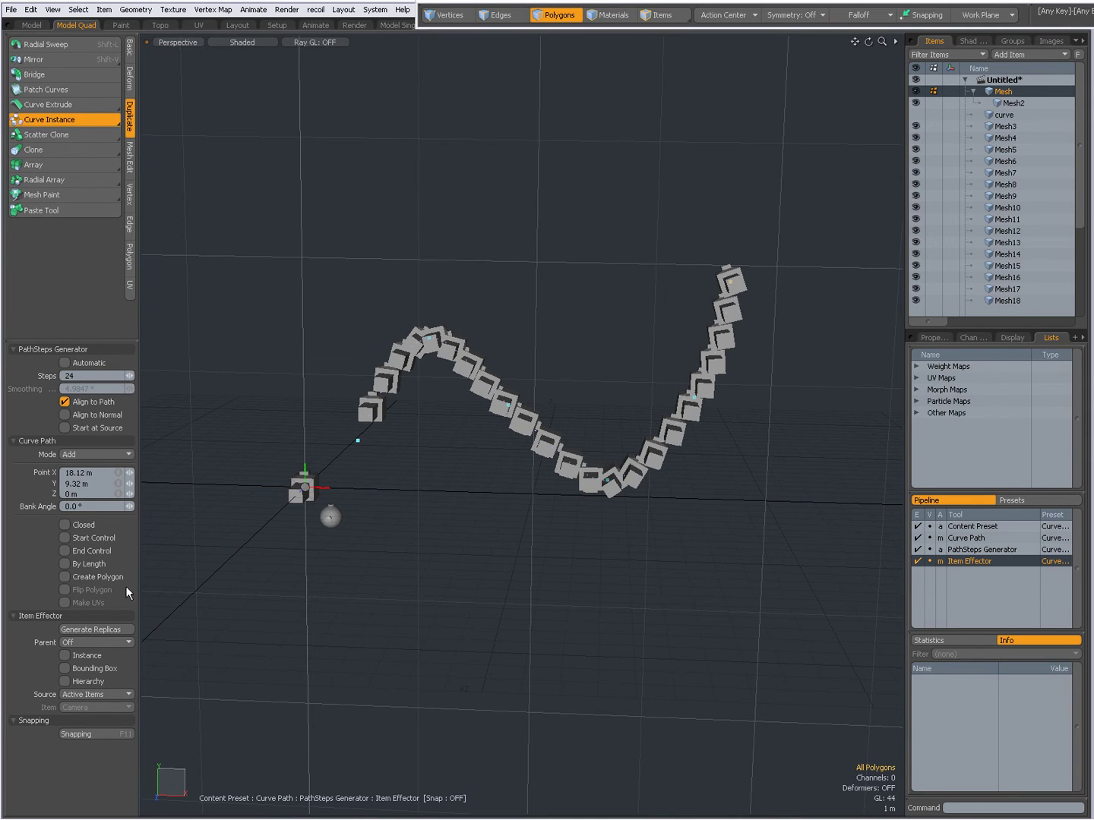
# Re-enable Instance, toggle Bounding Box on and off, and change Parent from Root to Off.
pyautogui.click(64, 655)
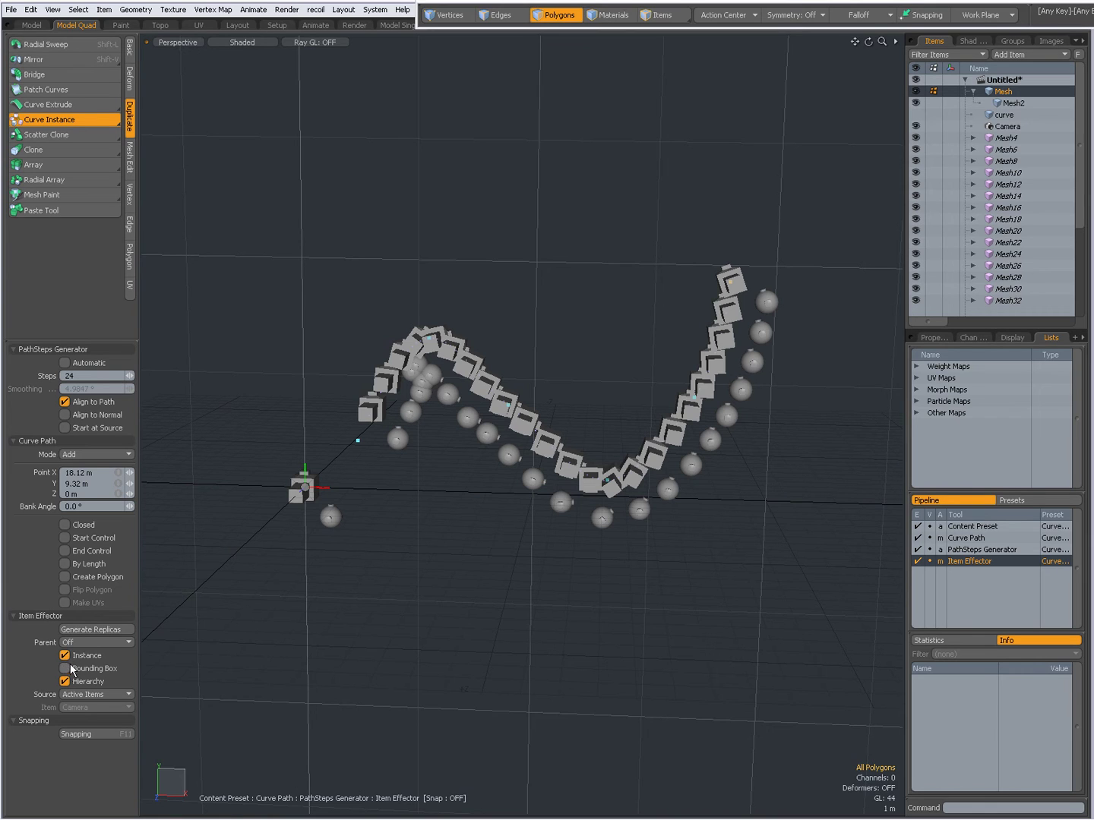
pyautogui.click(65, 669)
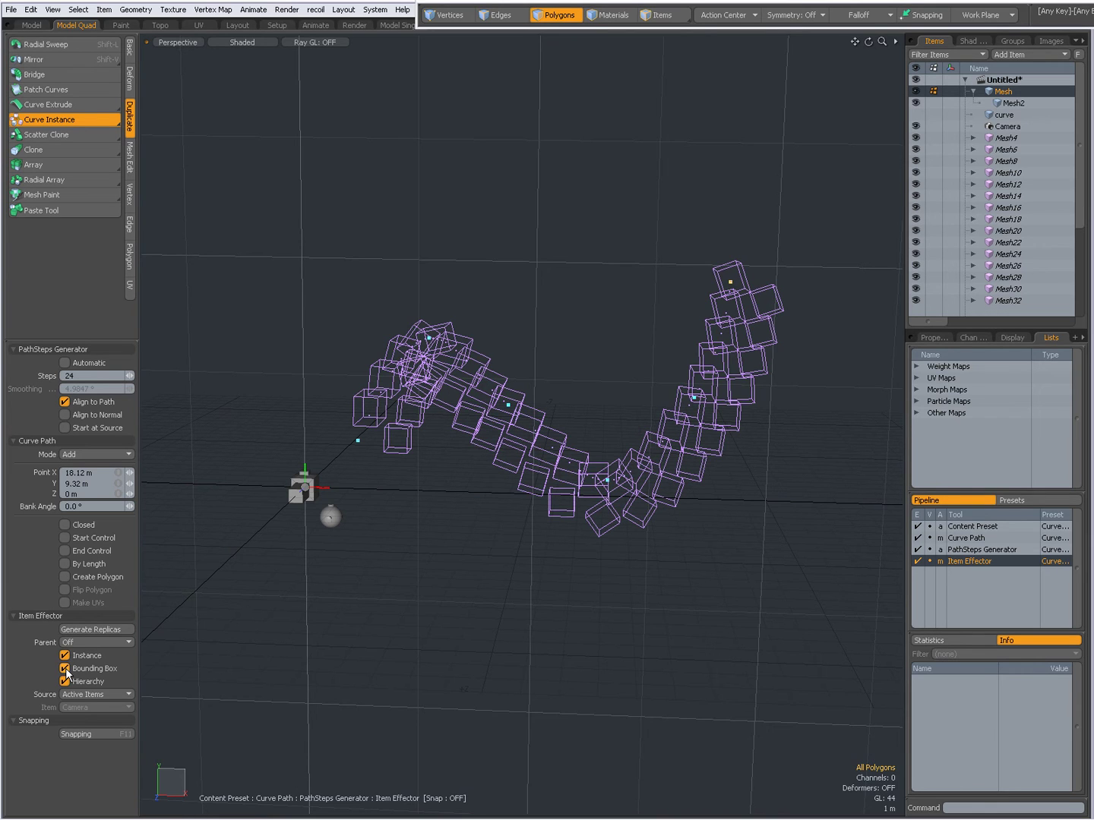
pyautogui.click(64, 668)
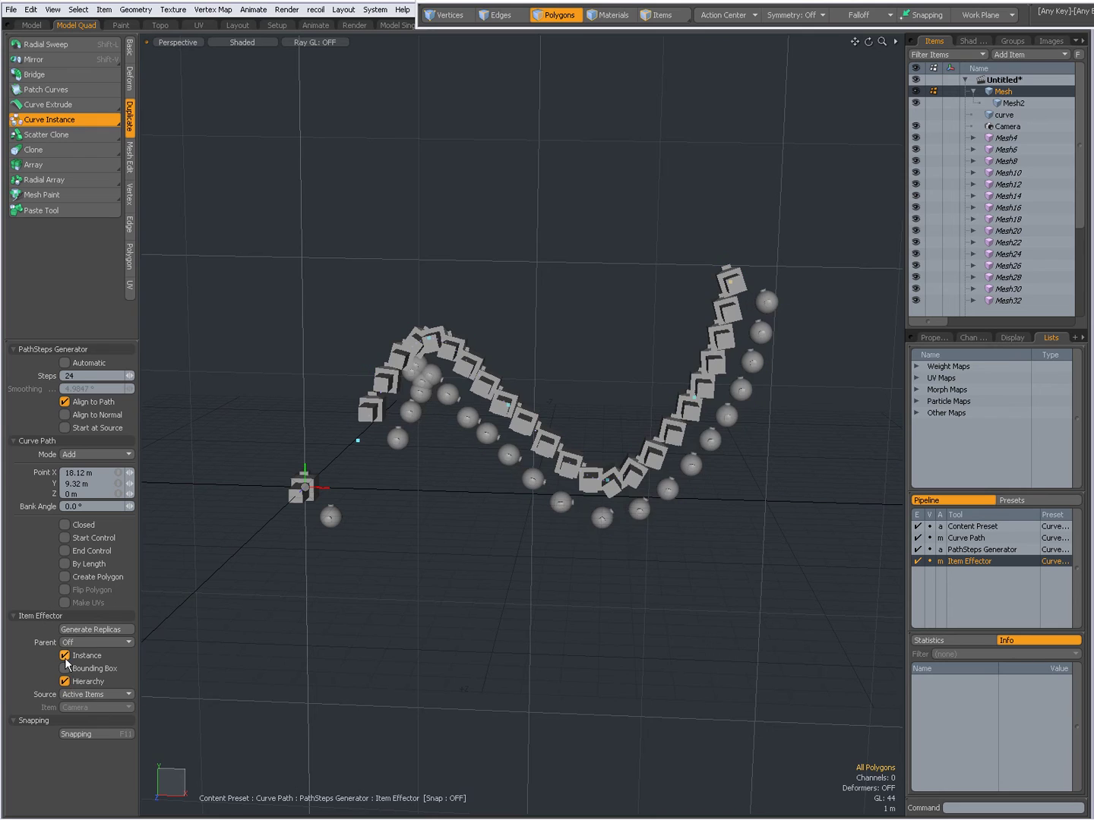
pyautogui.click(79, 642)
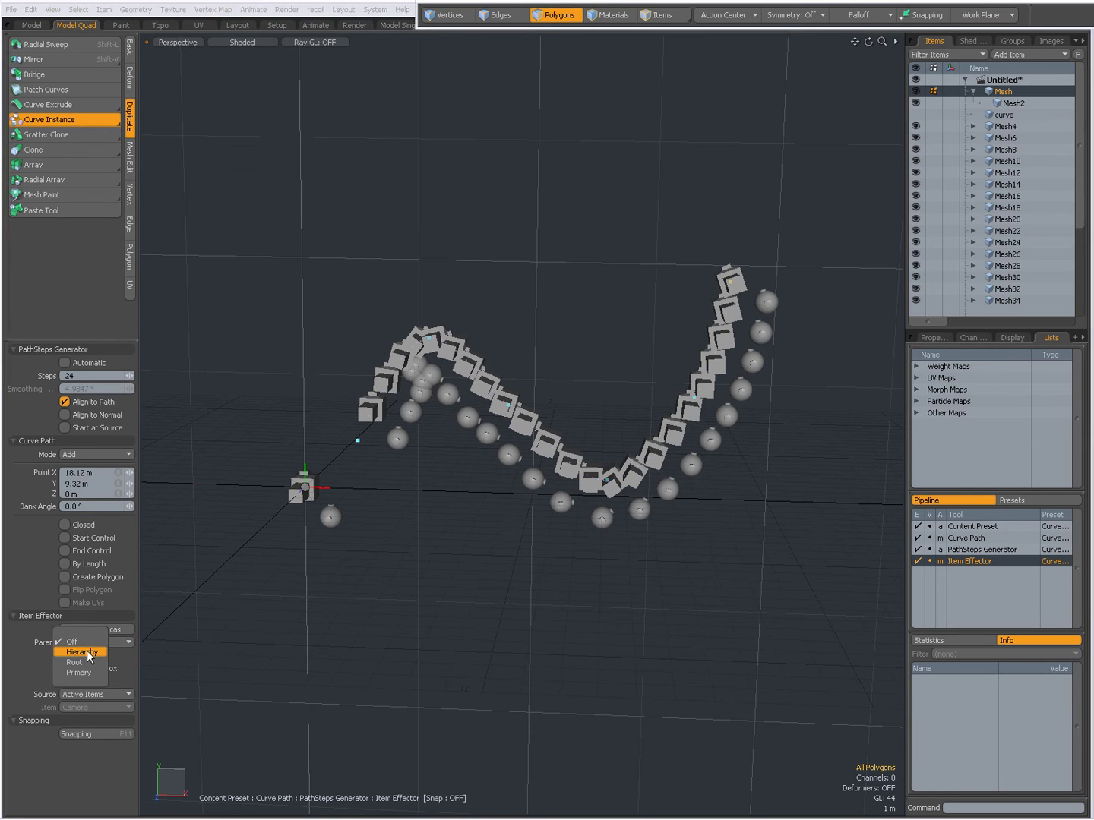
pyautogui.click(86, 651)
pyautogui.click(91, 644)
pyautogui.click(87, 652)
pyautogui.click(98, 640)
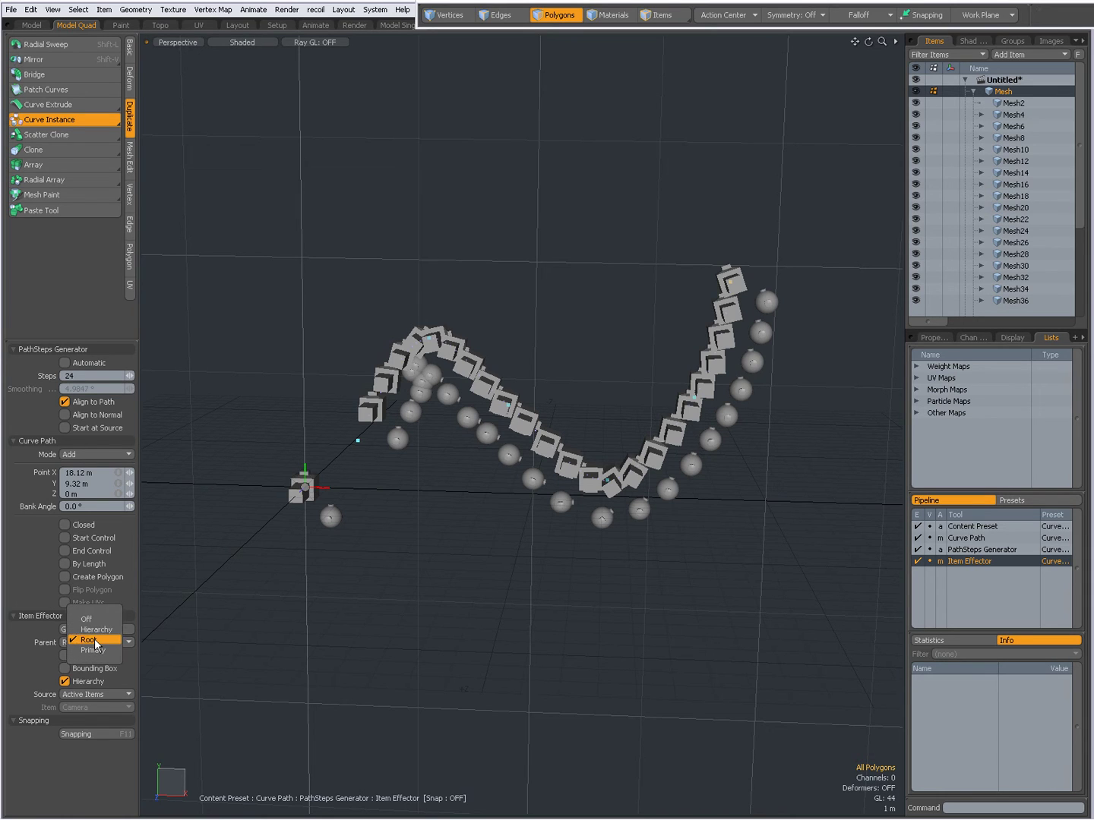
pyautogui.click(97, 620)
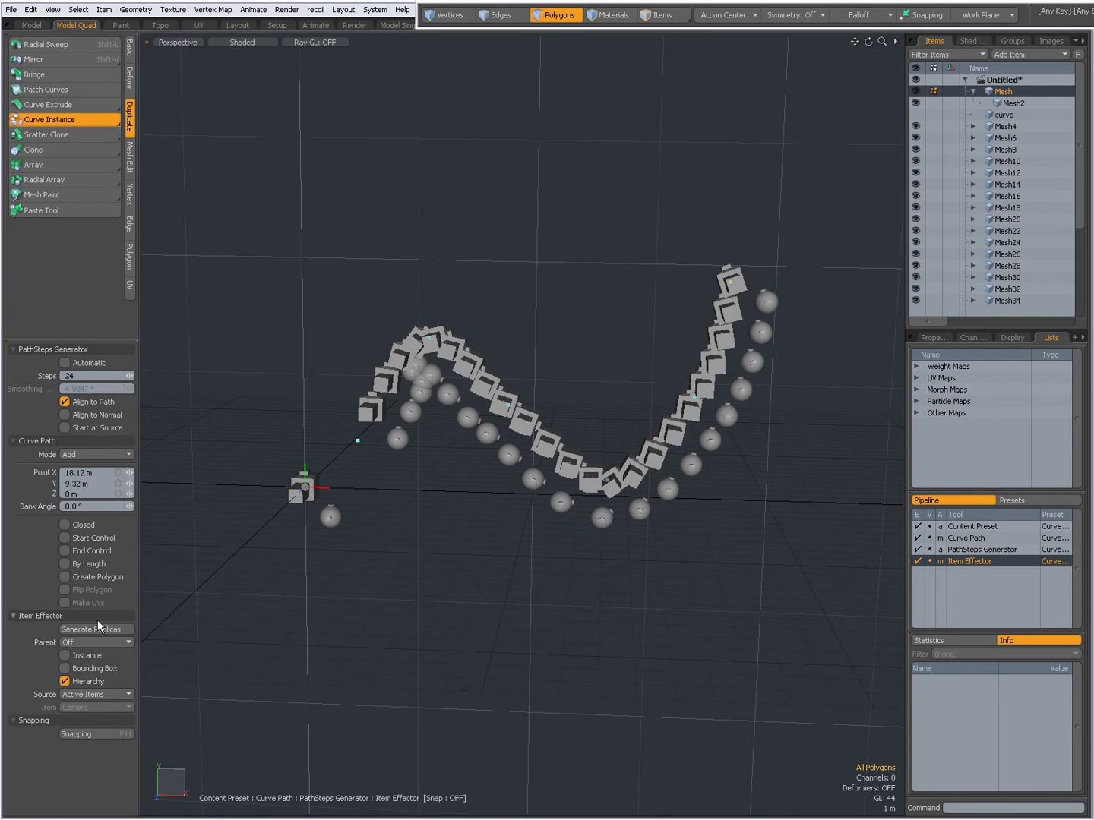
# Undo the accidental extra curve point and orbit around the duplicates.
pyautogui.hotkey('alt', 'Tab')
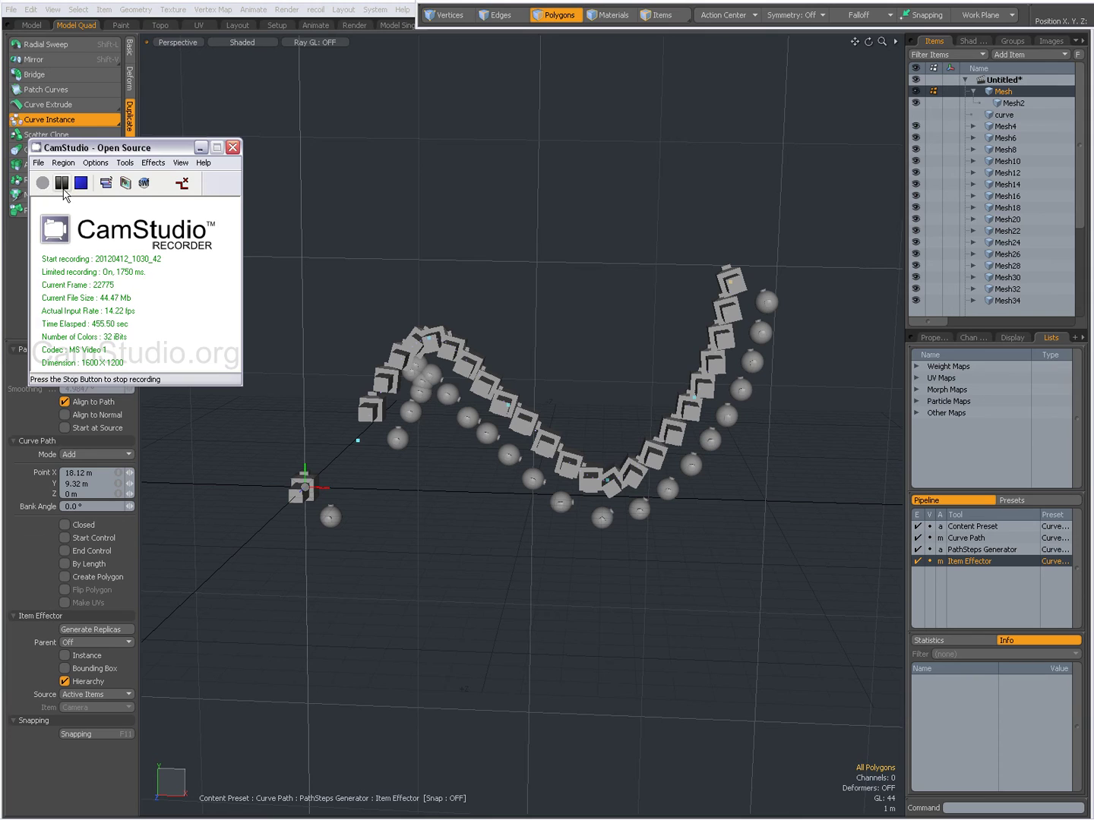
pyautogui.click(63, 186)
pyautogui.click(43, 182)
pyautogui.hotkey('alt', 'Tab')
pyautogui.moveTo(235, 417)
pyautogui.mouseDown()
pyautogui.moveTo(235, 433)
pyautogui.moveTo(243, 428)
pyautogui.mouseUp()
pyautogui.hotkey('ctrl', 'z')
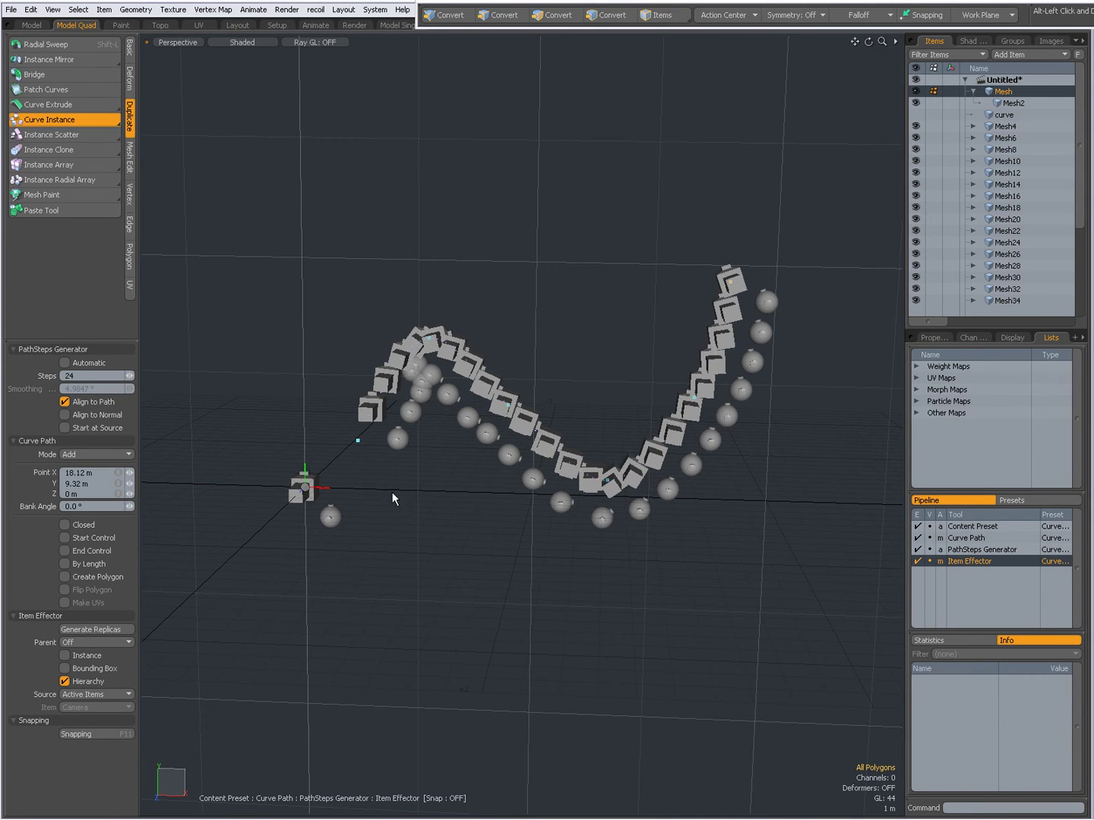
pyautogui.keyDown('alt'); pyautogui.moveTo(454, 495); pyautogui.dragTo(423, 451); pyautogui.keyUp('alt')
# Browse the curve duplication variants, then toggle Instance repeatedly, ending with instanced copies.
pyautogui.click(71, 118)
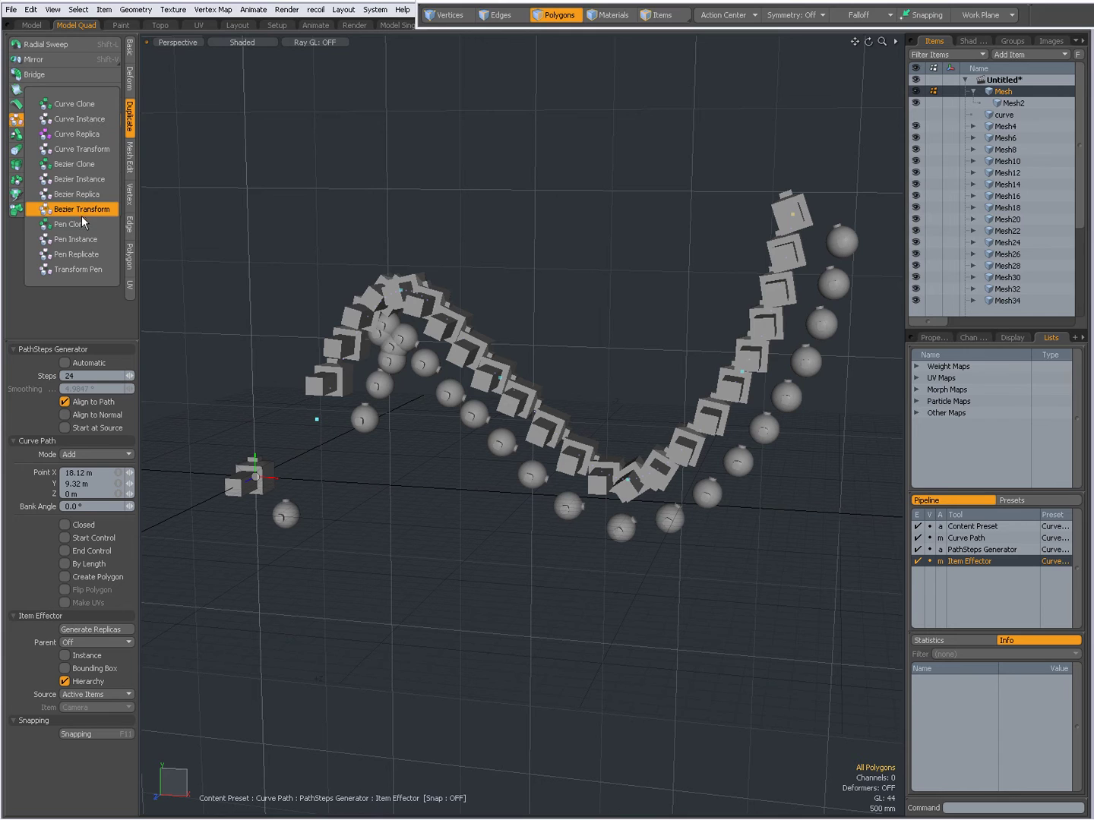
pyautogui.click(304, 295)
pyautogui.keyDown('alt'); pyautogui.moveTo(402, 360); pyautogui.dragTo(421, 430); pyautogui.keyUp('alt')
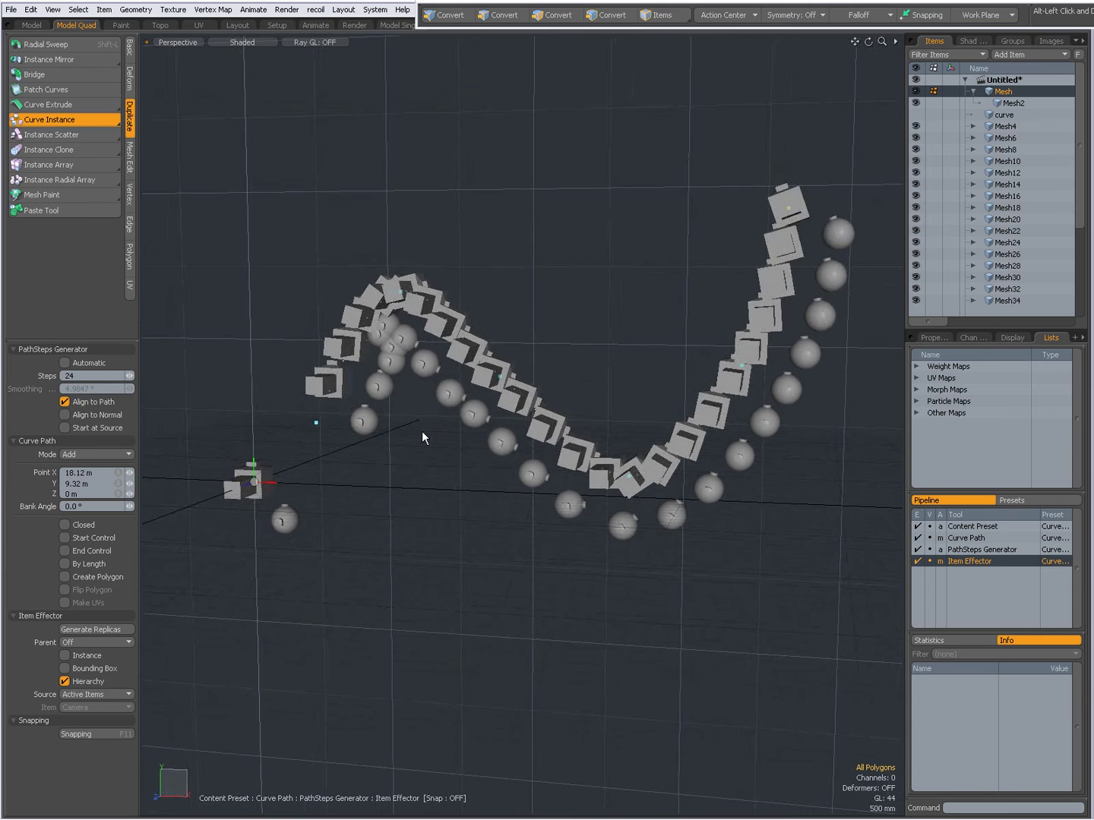
pyautogui.click(64, 655)
pyautogui.click(65, 656)
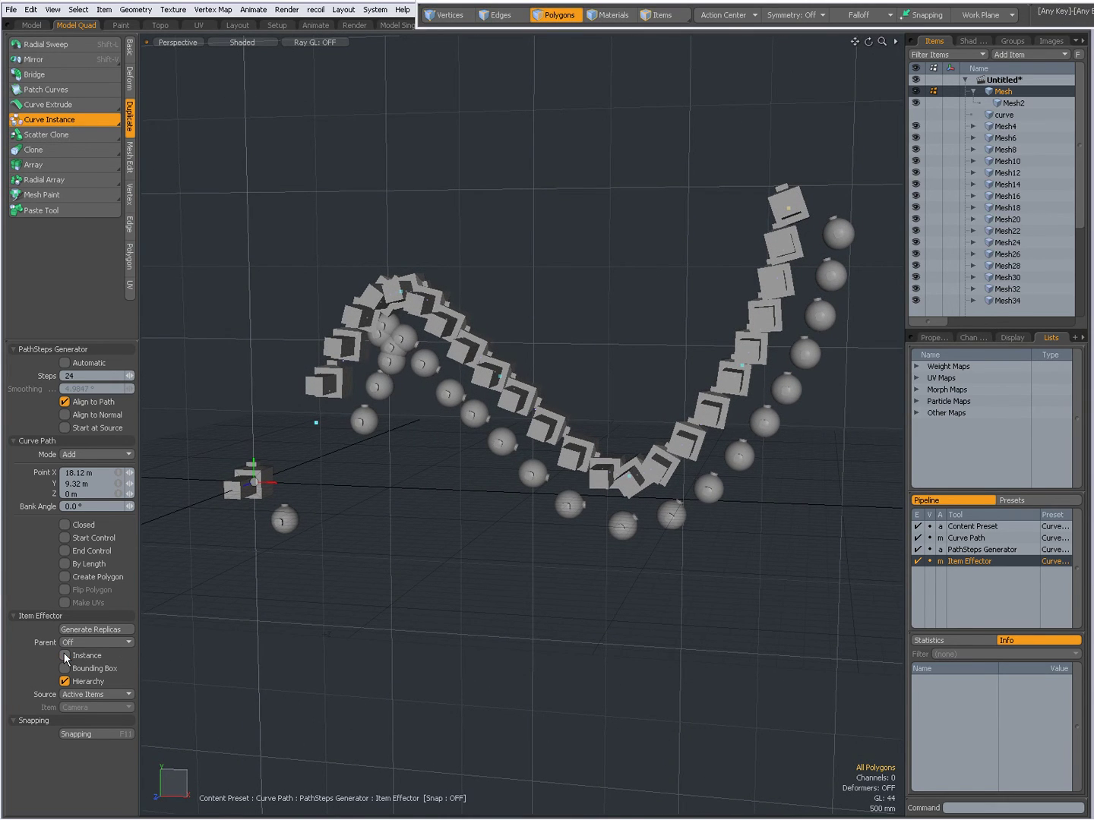
pyautogui.click(65, 656)
pyautogui.click(65, 656)
pyautogui.click(64, 656)
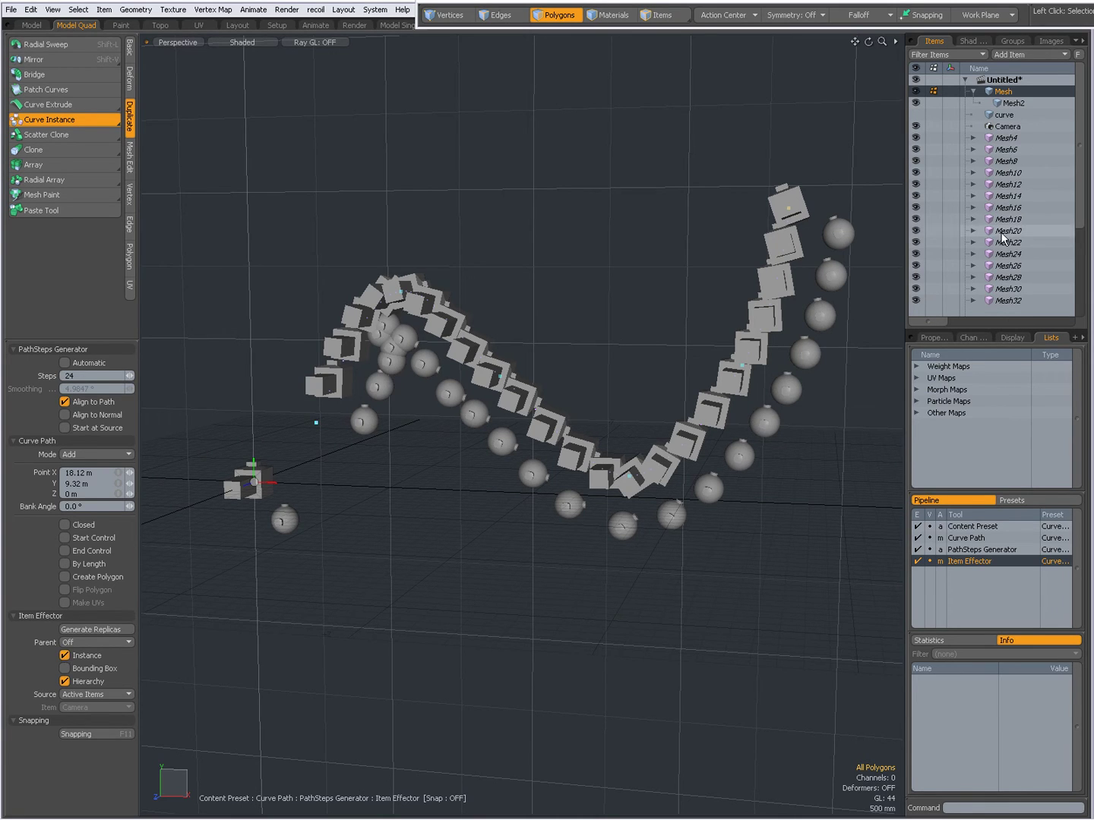
pyautogui.click(65, 655)
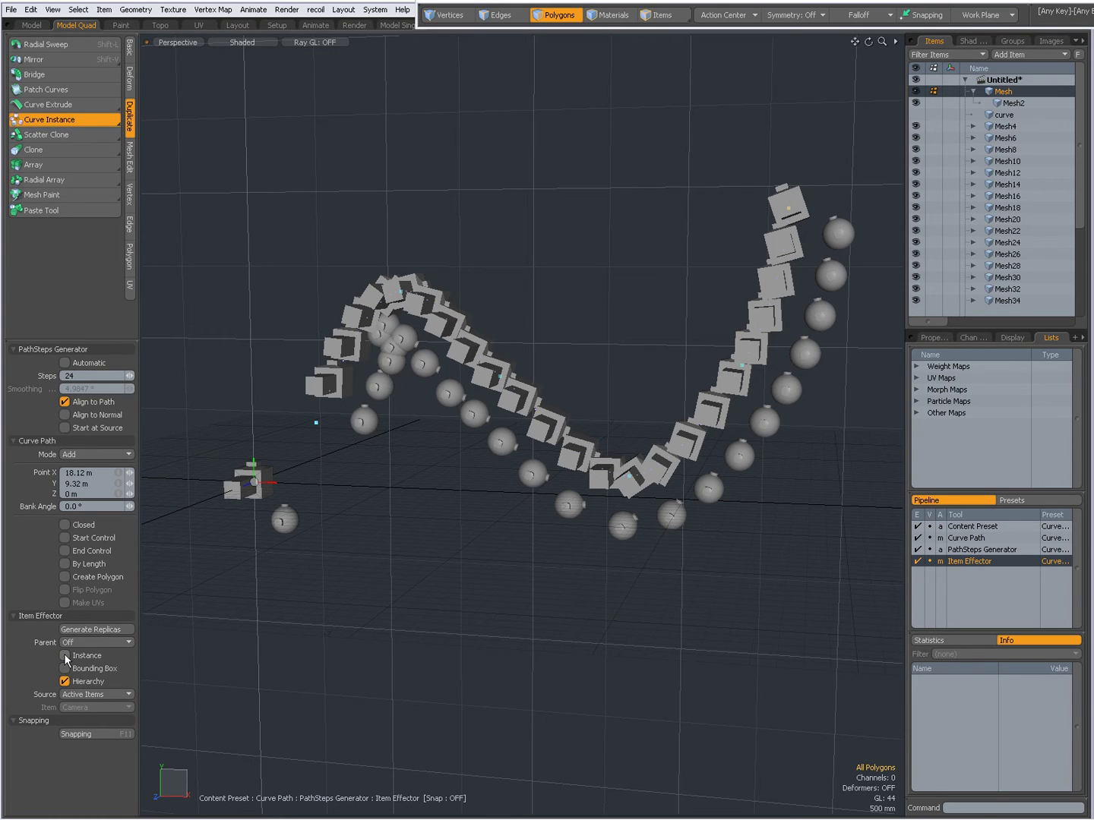
pyautogui.click(64, 655)
pyautogui.click(65, 655)
pyautogui.click(65, 657)
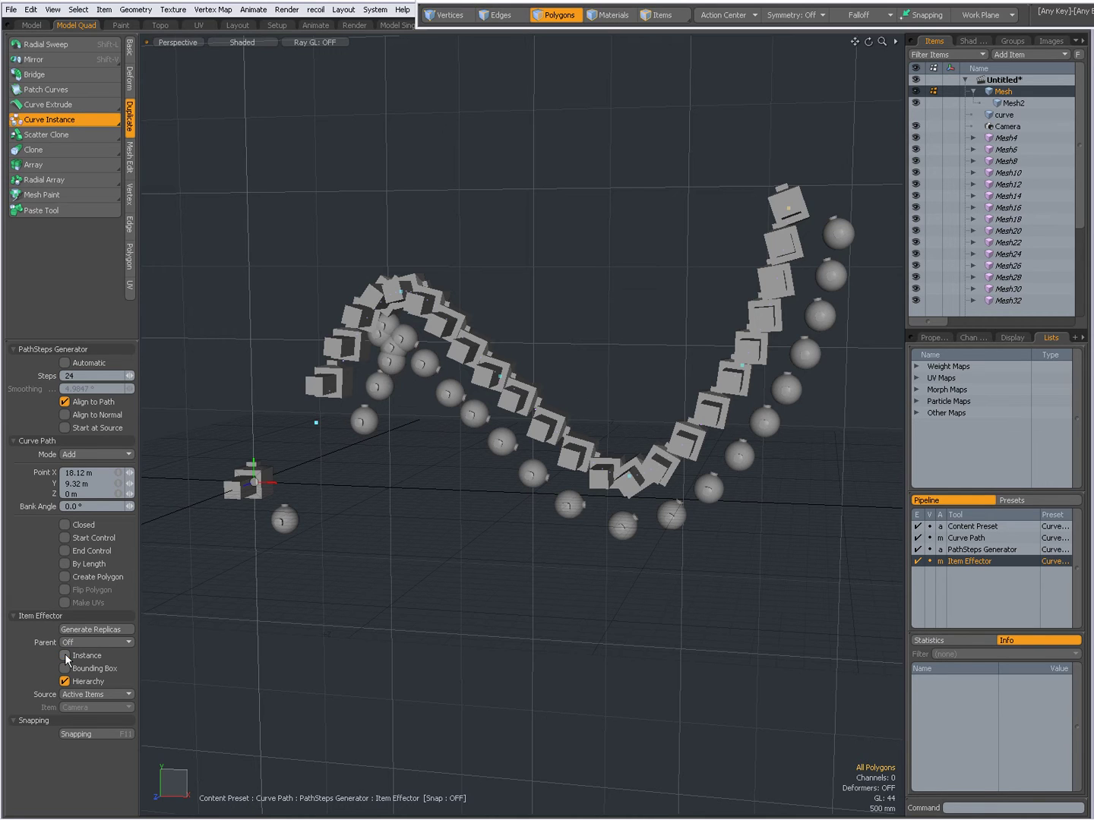
# Toggle Bounding Box on and off, then leave Hierarchy off so the spheres aren't copied.
pyautogui.click(65, 668)
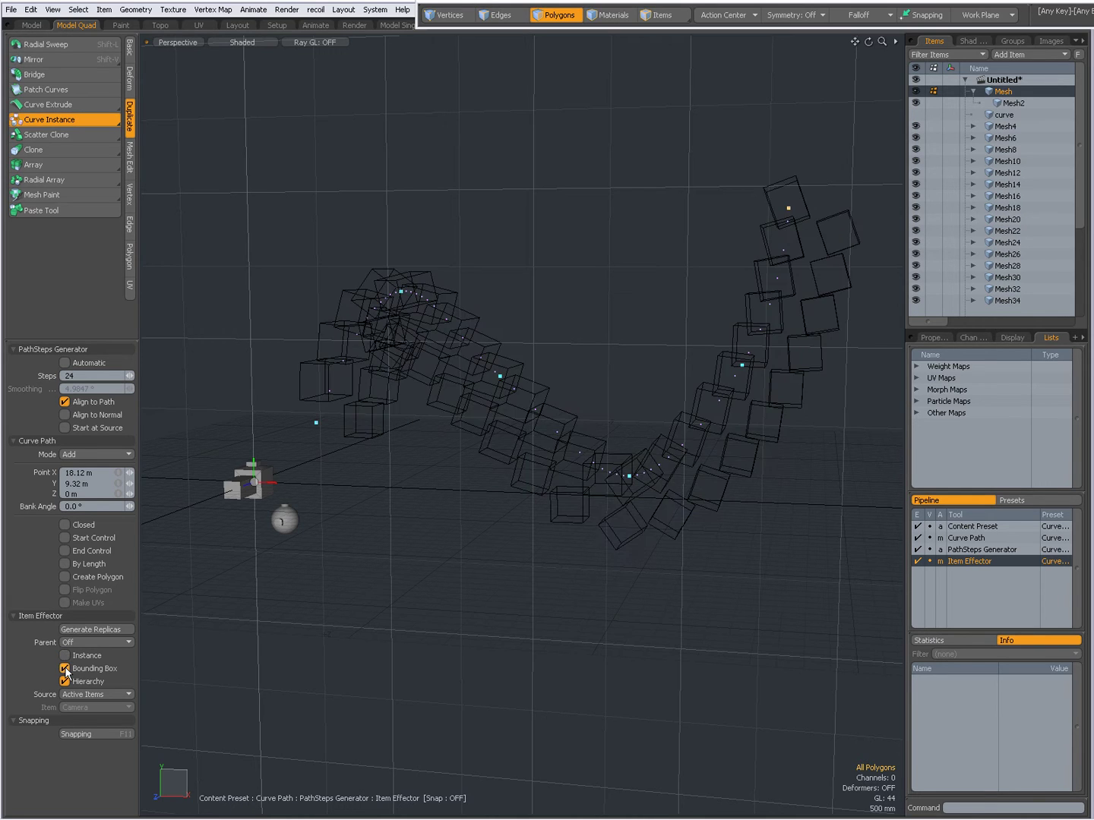
pyautogui.click(65, 669)
pyautogui.click(66, 682)
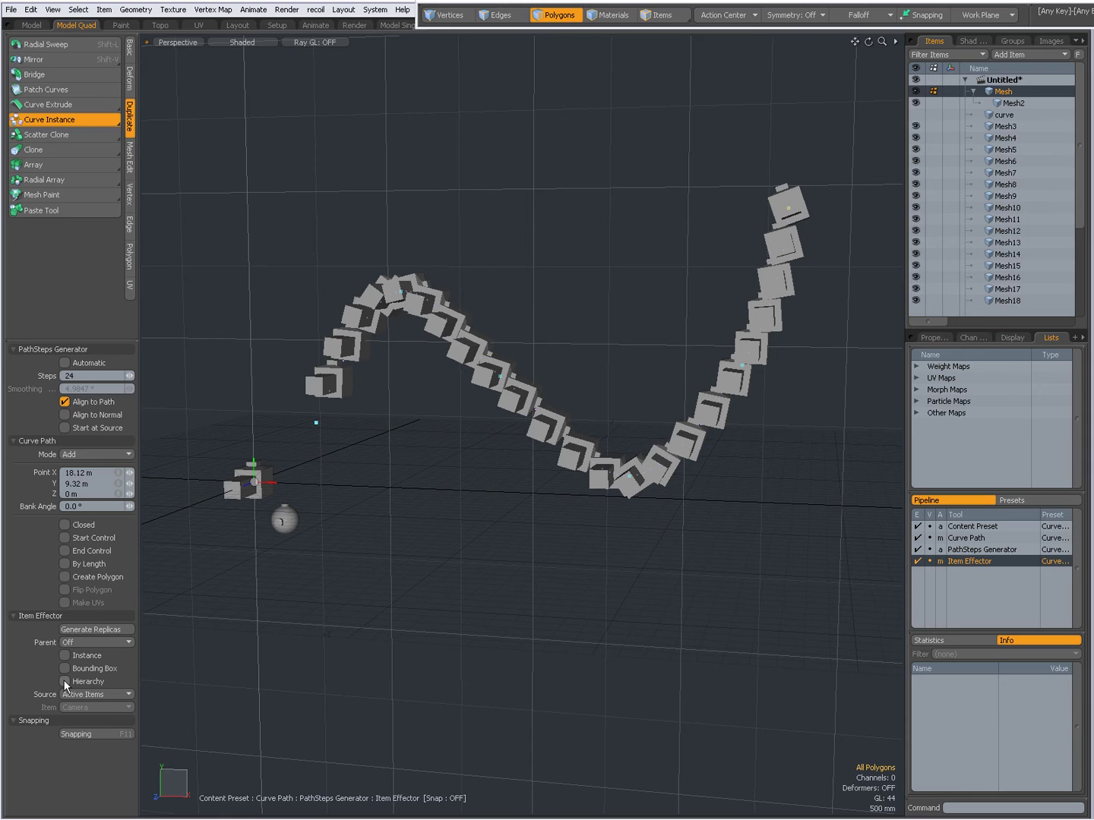
pyautogui.click(66, 682)
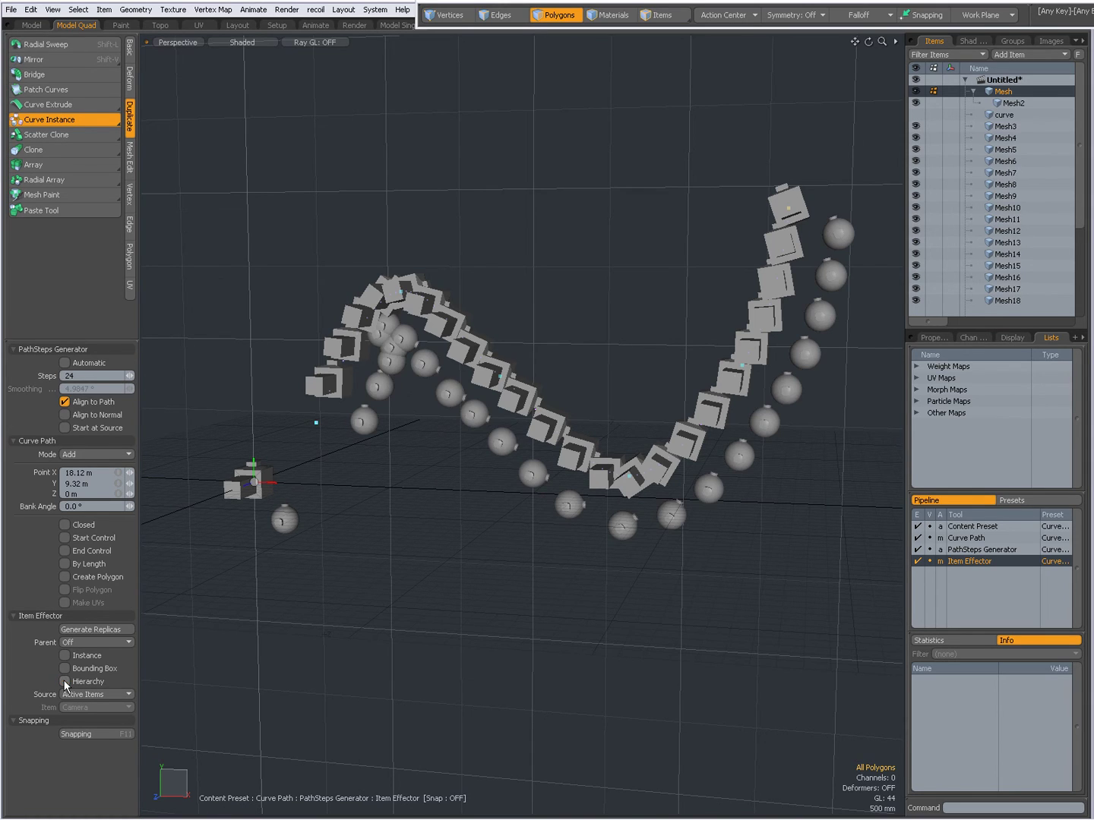
pyautogui.click(66, 682)
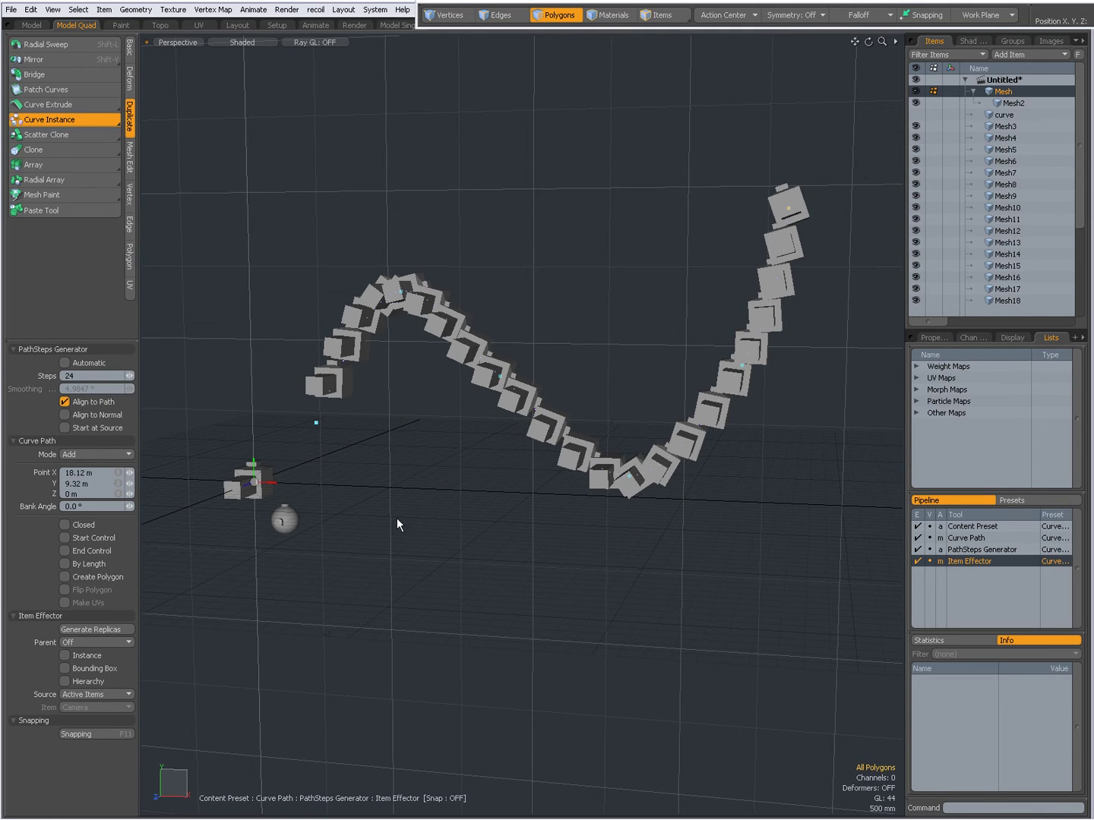
# Drop the curve instance tool and undo the cube copies along the curve.
pyautogui.press('q')
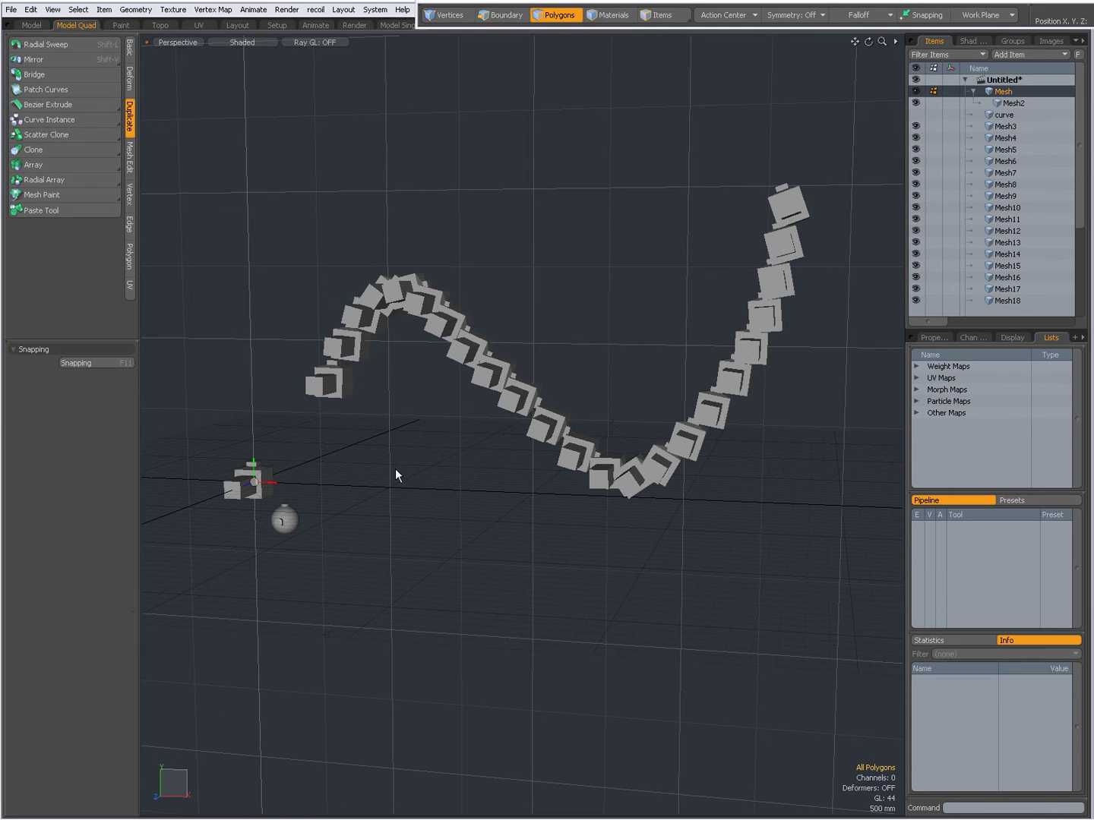
pyautogui.hotkey('ctrl', 'z')
pyautogui.keyDown('alt'); pyautogui.moveTo(381, 471); pyautogui.dragTo(423, 450); pyautogui.keyUp('alt')
# Draw an arcing curve with Curve Replica, placing 24 wireframe box replicas along it.
pyautogui.moveTo(75, 118); pyautogui.dragTo(80, 131)
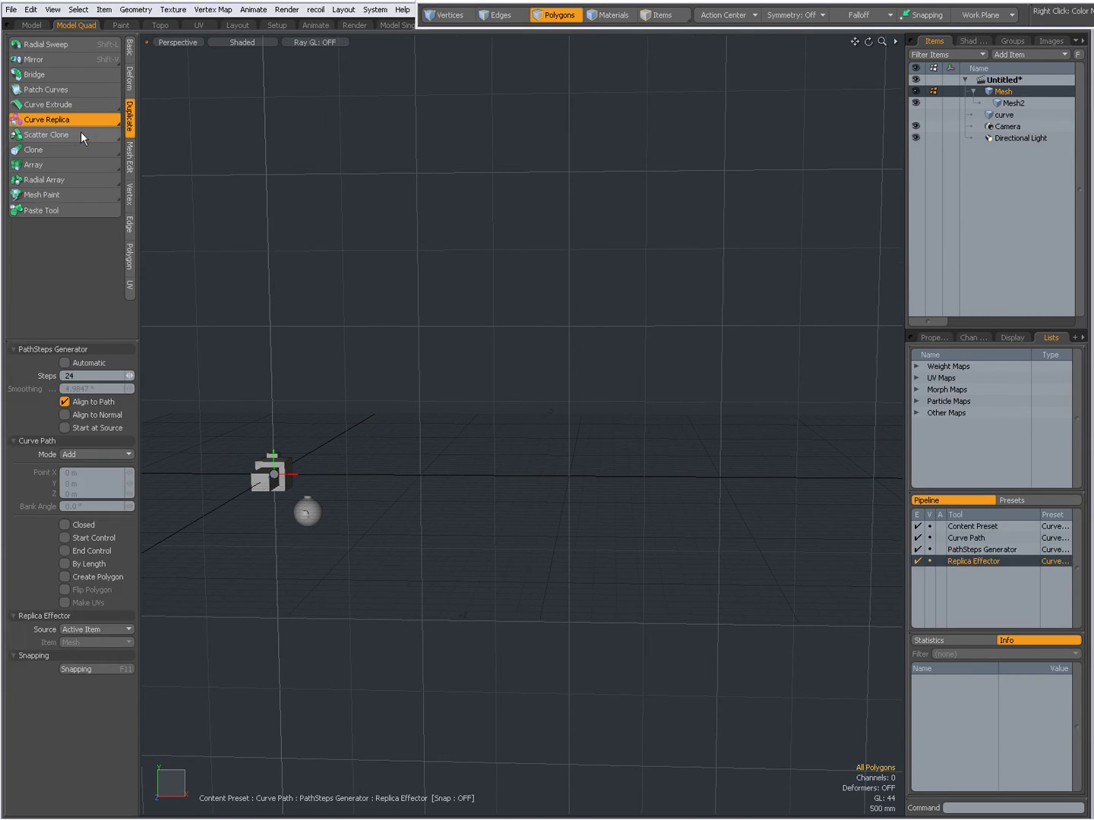
pyautogui.click(348, 456)
pyautogui.click(420, 338)
pyautogui.click(604, 250)
pyautogui.click(759, 343)
pyautogui.keyDown('ctrl'); pyautogui.keyDown('alt'); pyautogui.moveTo(720, 434); pyautogui.dragTo(475, 426); pyautogui.keyUp('alt'); pyautogui.keyUp('ctrl')
pyautogui.click(685, 501)
pyautogui.click(788, 380)
pyautogui.click(781, 251)
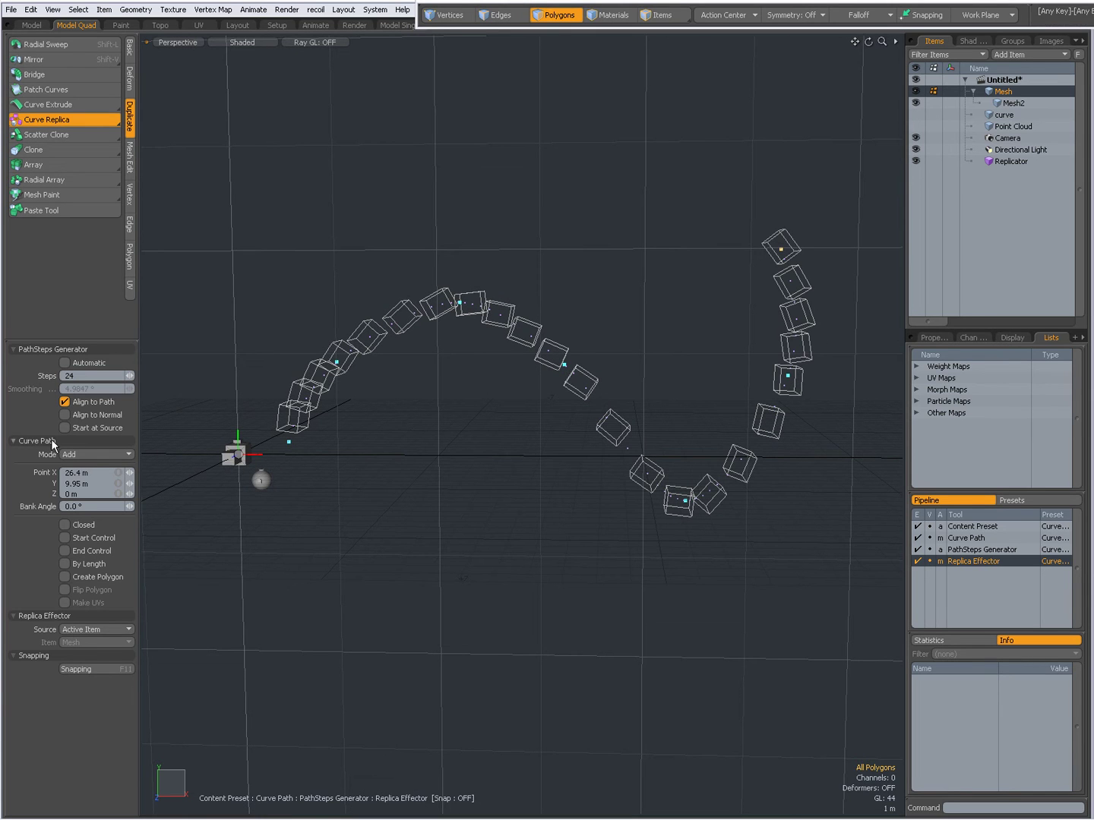
pyautogui.keyDown('alt'); pyautogui.moveTo(409, 463); pyautogui.dragTo(437, 483); pyautogui.keyUp('alt')
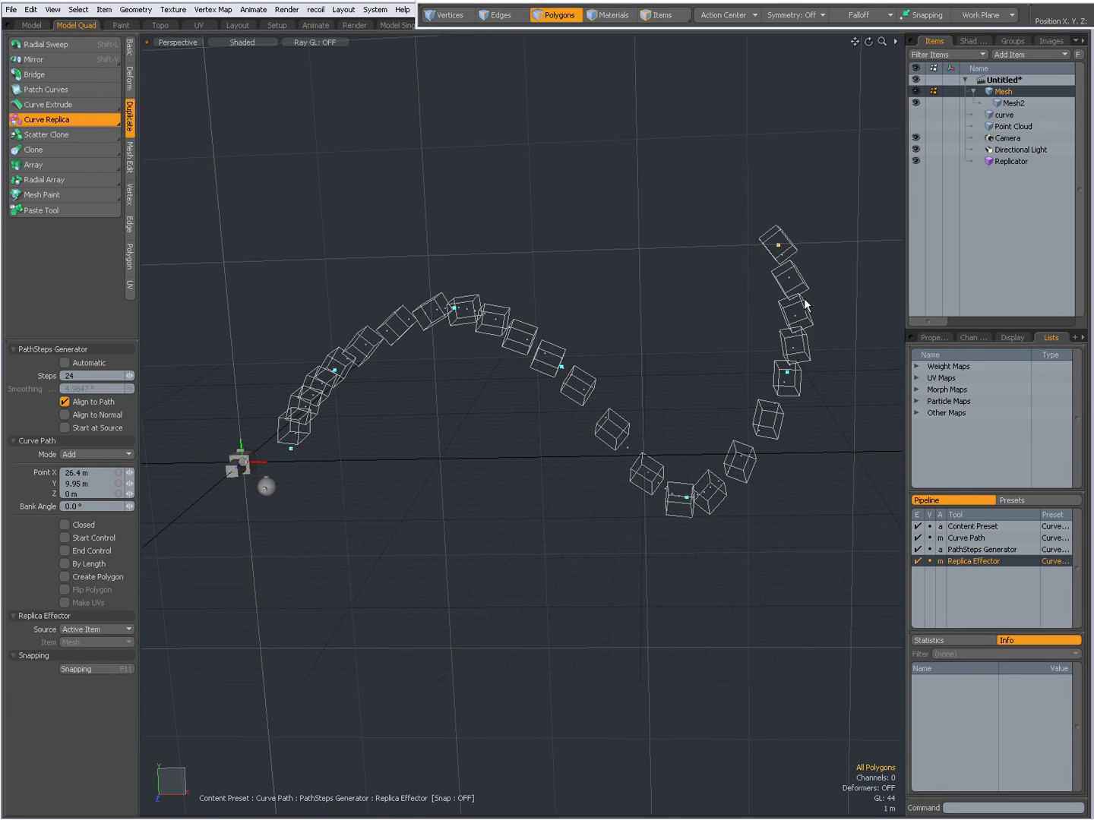
pyautogui.press('q')
pyautogui.rightClick(97, 118)
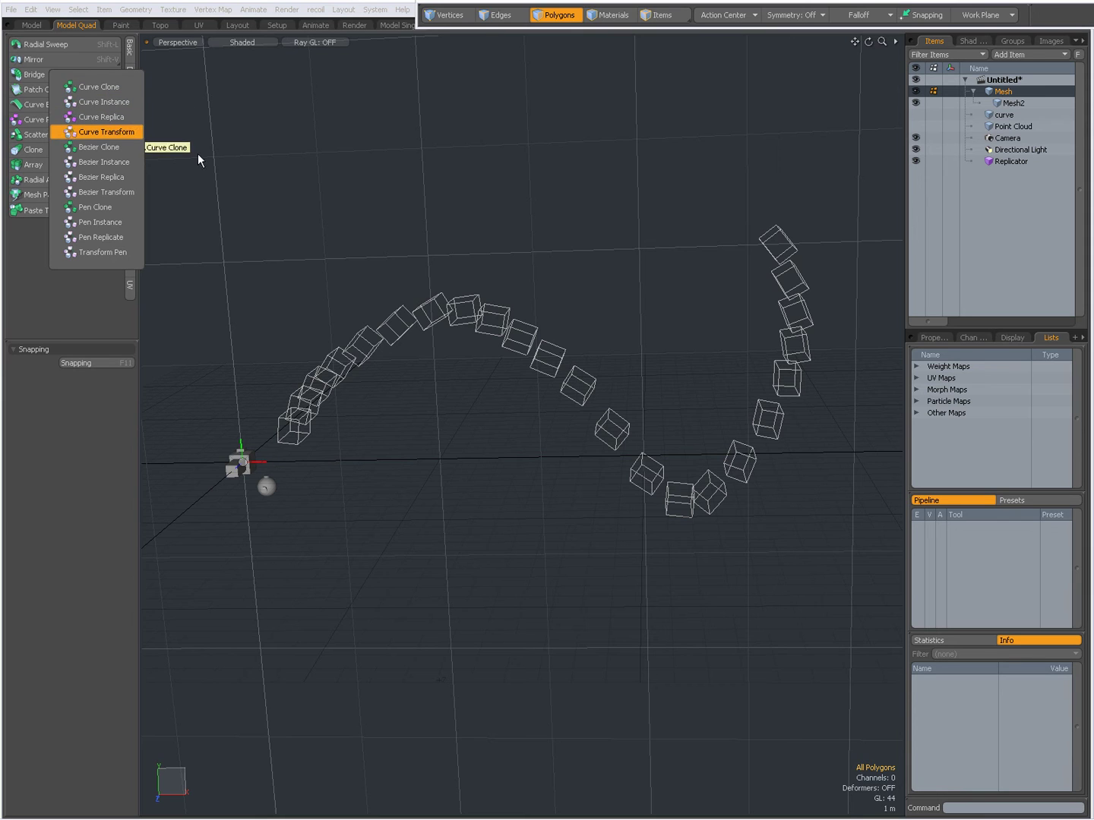
# Close the variants list and undo the replicated cubes.
pyautogui.click(361, 213)
pyautogui.keyDown('alt'); pyautogui.moveTo(425, 359); pyautogui.dragTo(322, 410); pyautogui.keyUp('alt')
pyautogui.hotkey('ctrl', 'z')
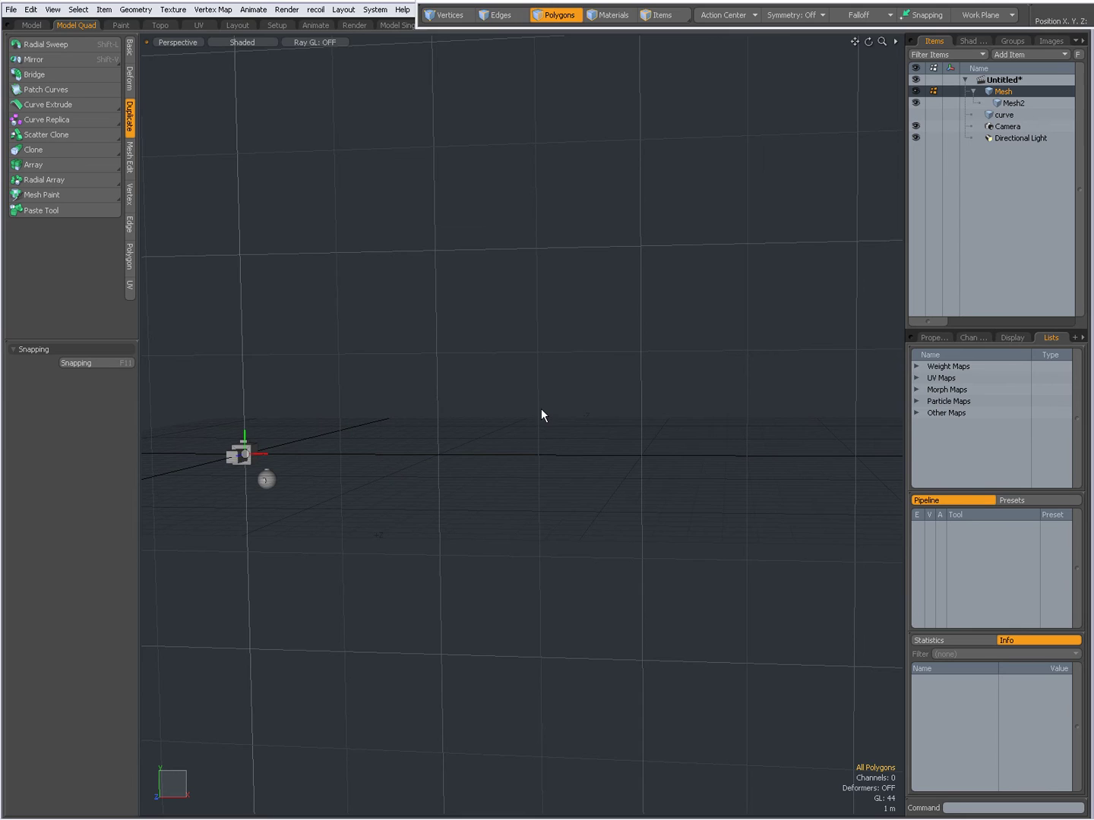
pyautogui.keyDown('alt'); pyautogui.moveTo(534, 408); pyautogui.dragTo(454, 427); pyautogui.keyUp('alt')
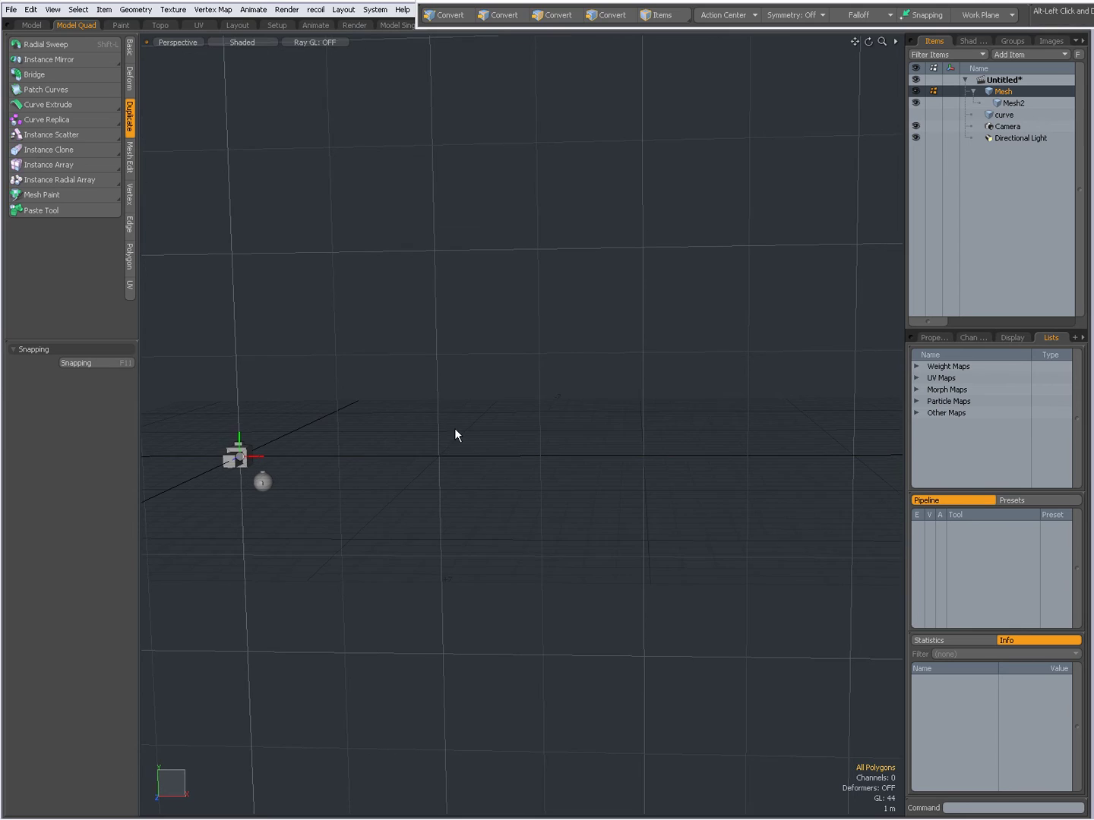
# Choose Curve Transform and click four points to lay out a trial curve path.
pyautogui.click(72, 118)
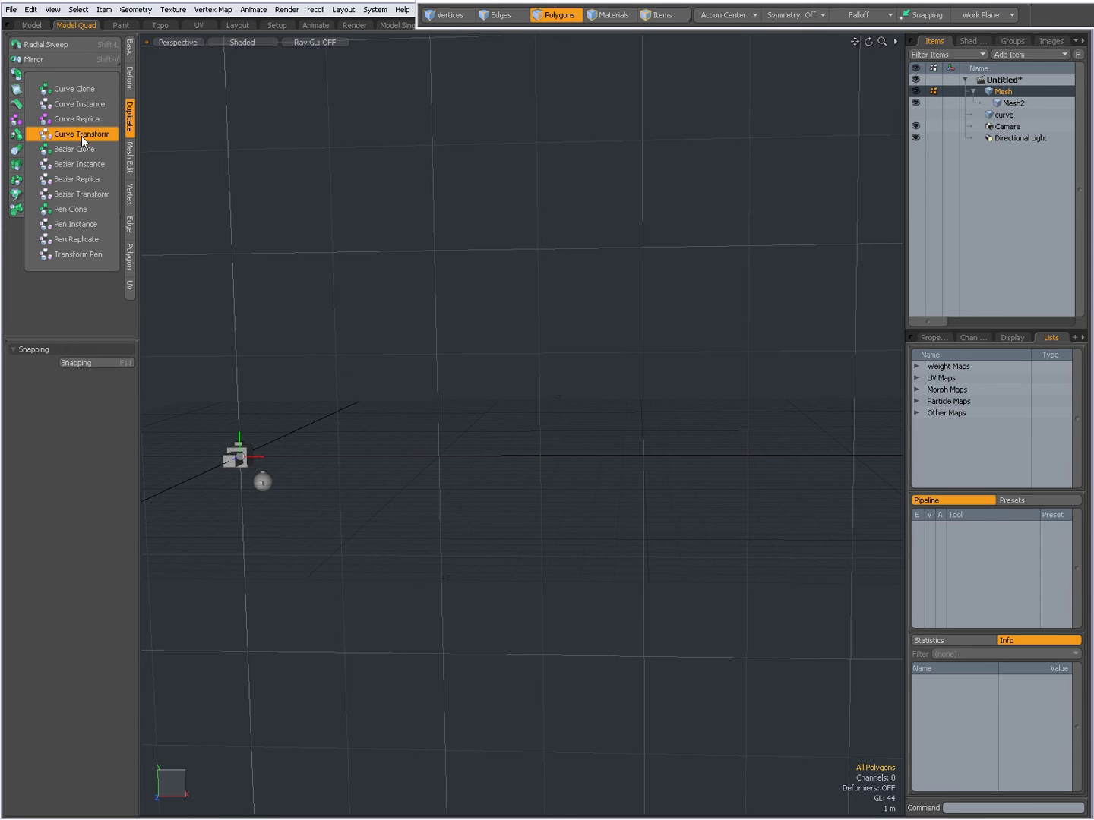
pyautogui.click(82, 133)
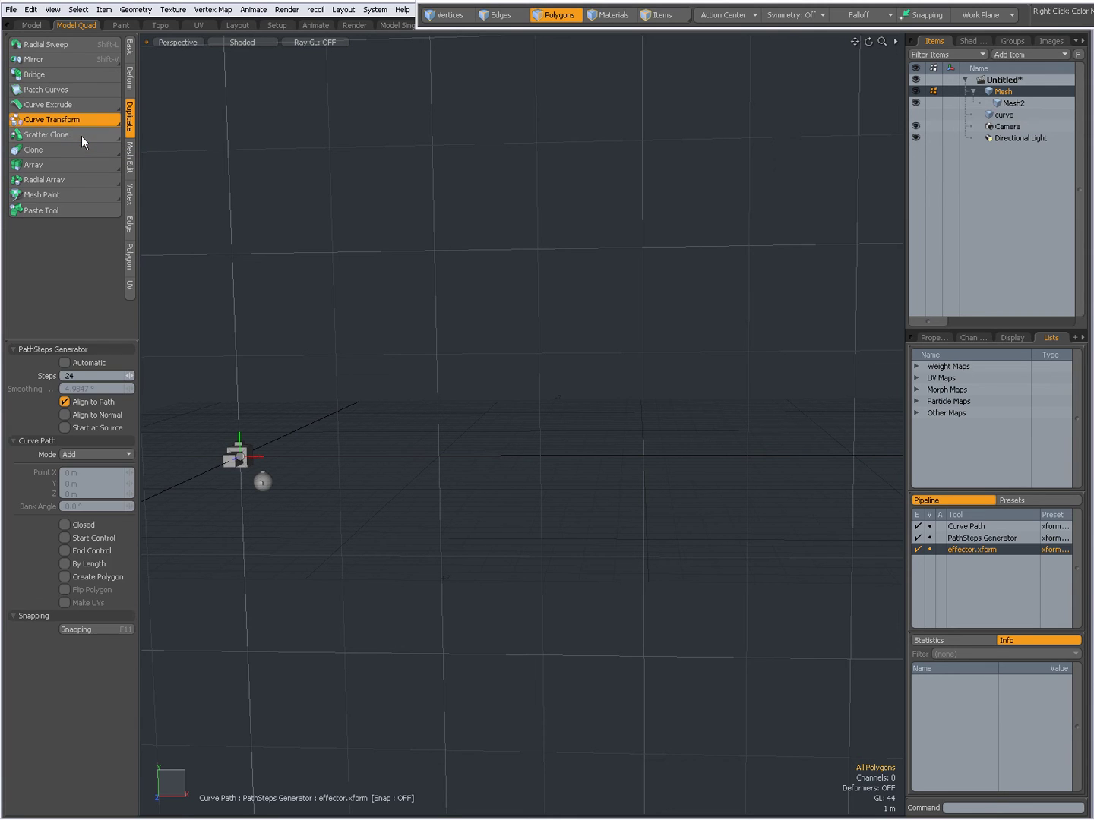
pyautogui.keyDown('alt'); pyautogui.moveTo(302, 333); pyautogui.dragTo(471, 286); pyautogui.keyUp('alt')
pyautogui.click(572, 398)
pyautogui.click(667, 540)
pyautogui.click(787, 489)
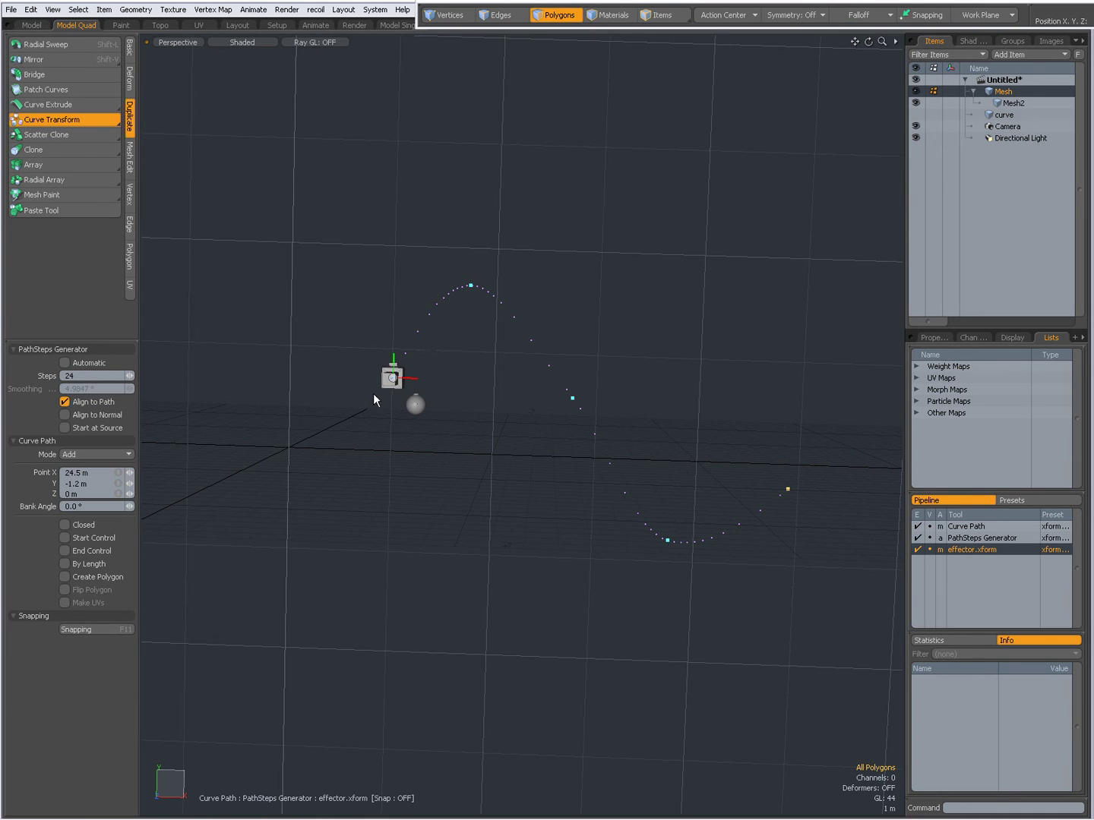
pyautogui.keyDown('alt'); pyautogui.moveTo(717, 430); pyautogui.dragTo(683, 384); pyautogui.keyUp('alt')
pyautogui.click(683, 384)
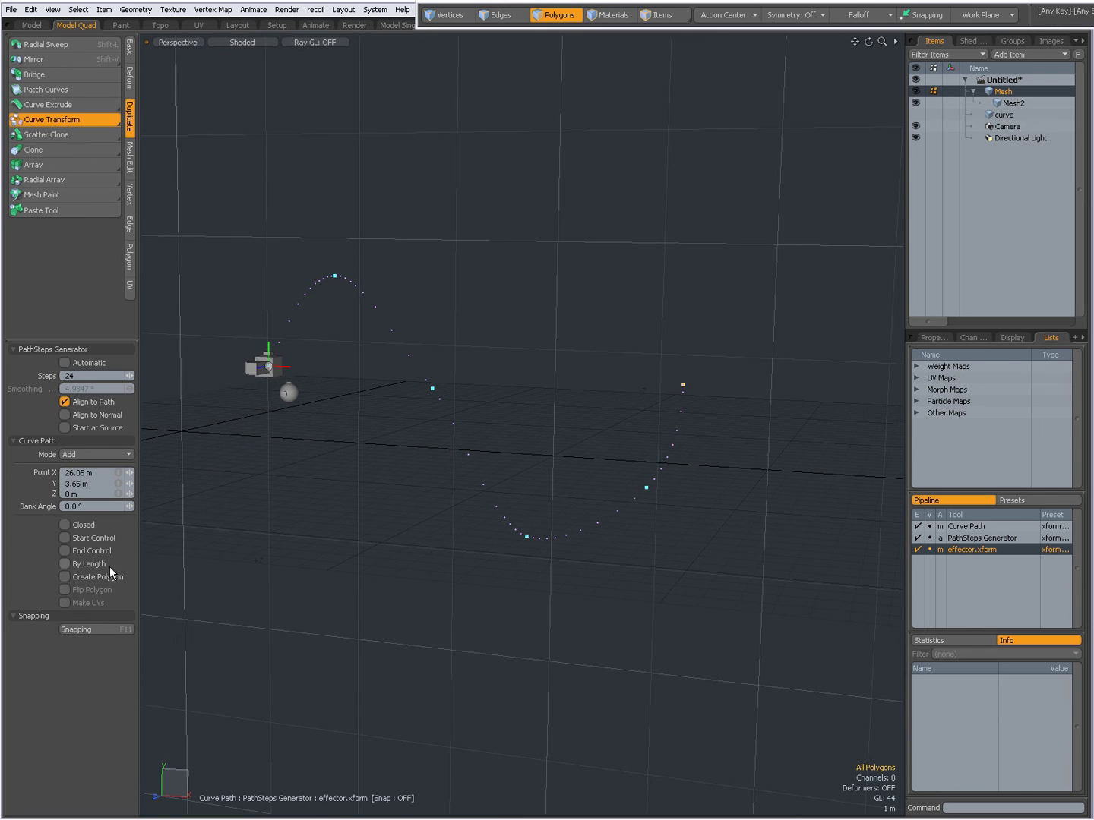
# Toggle Create Polygon on and off, then discard the transform curve.
pyautogui.click(66, 576)
pyautogui.keyDown('alt'); pyautogui.moveTo(327, 531); pyautogui.dragTo(506, 488); pyautogui.keyUp('alt')
pyautogui.click(65, 576)
pyautogui.click(76, 119)
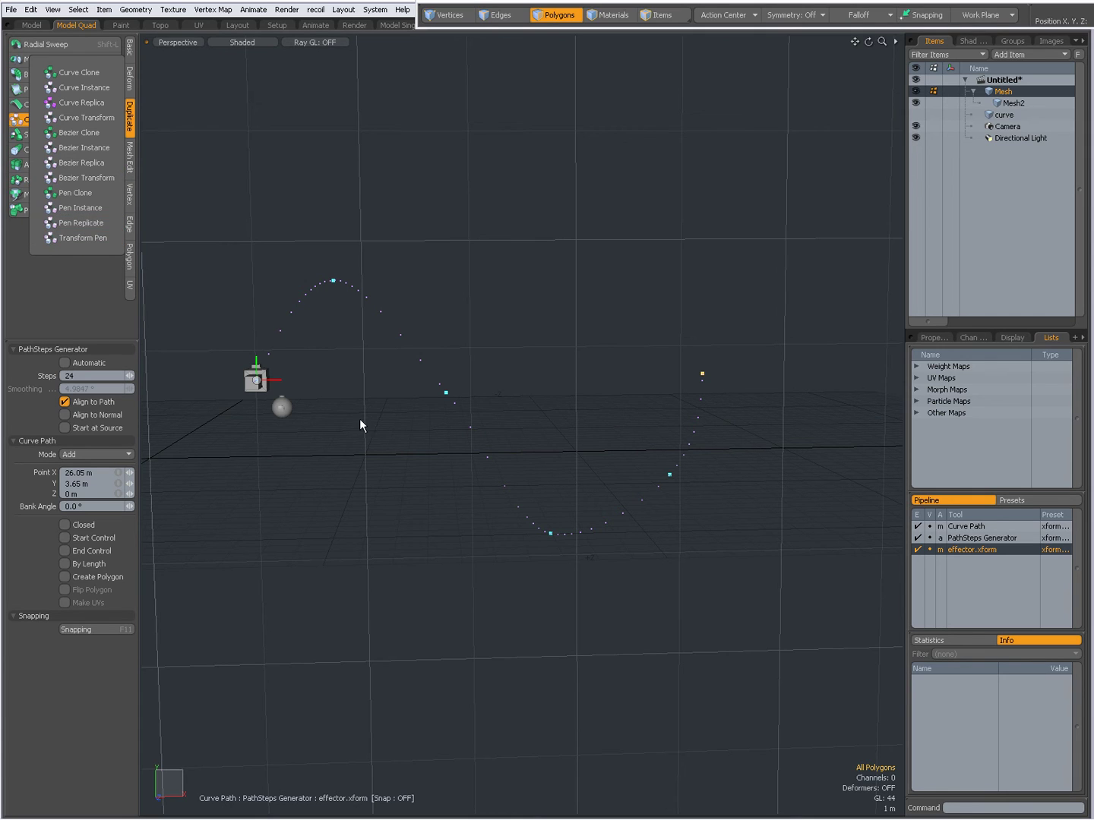
pyautogui.click(382, 430)
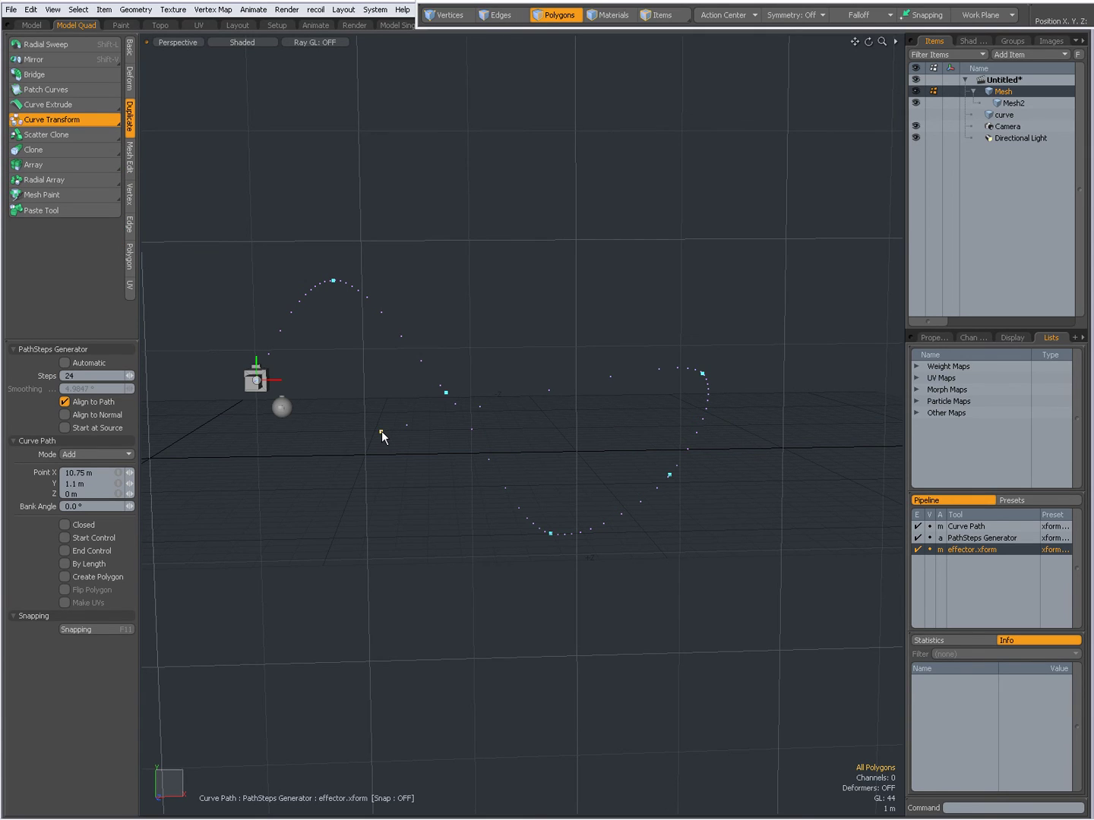
pyautogui.press('space')
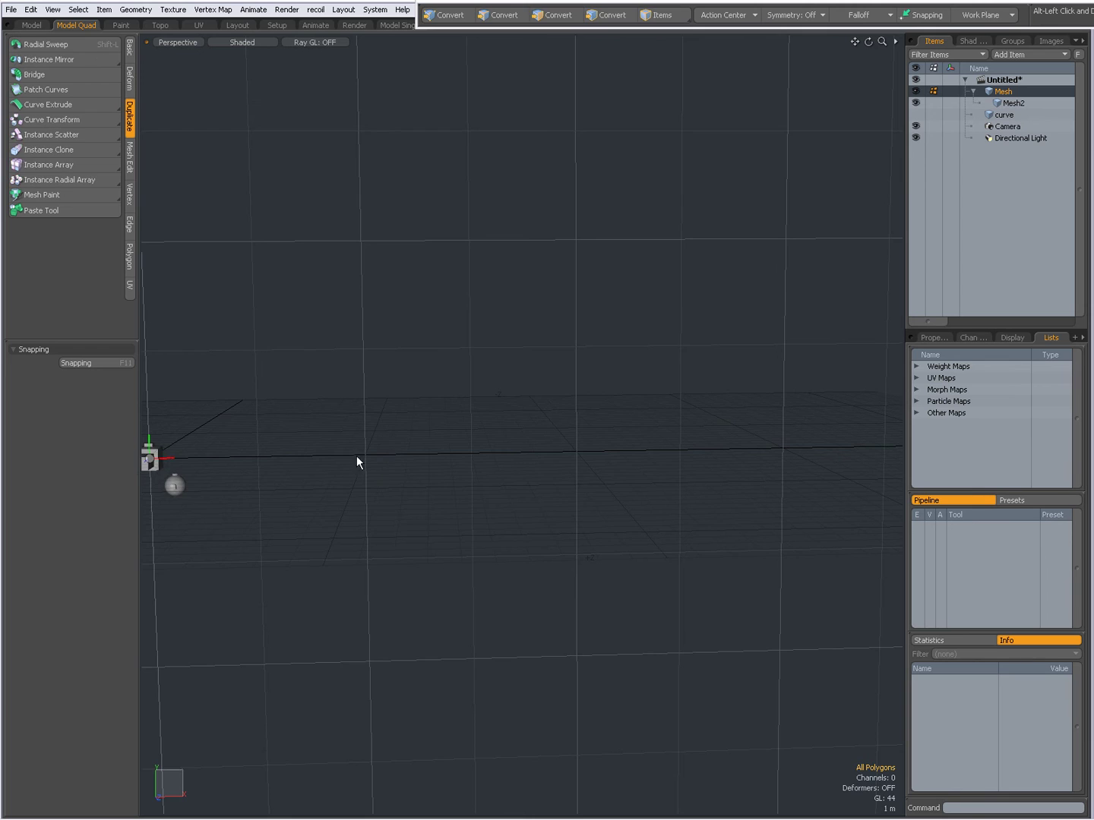
pyautogui.keyDown('alt'); pyautogui.moveTo(330, 459); pyautogui.dragTo(260, 257); pyautogui.keyUp('alt')
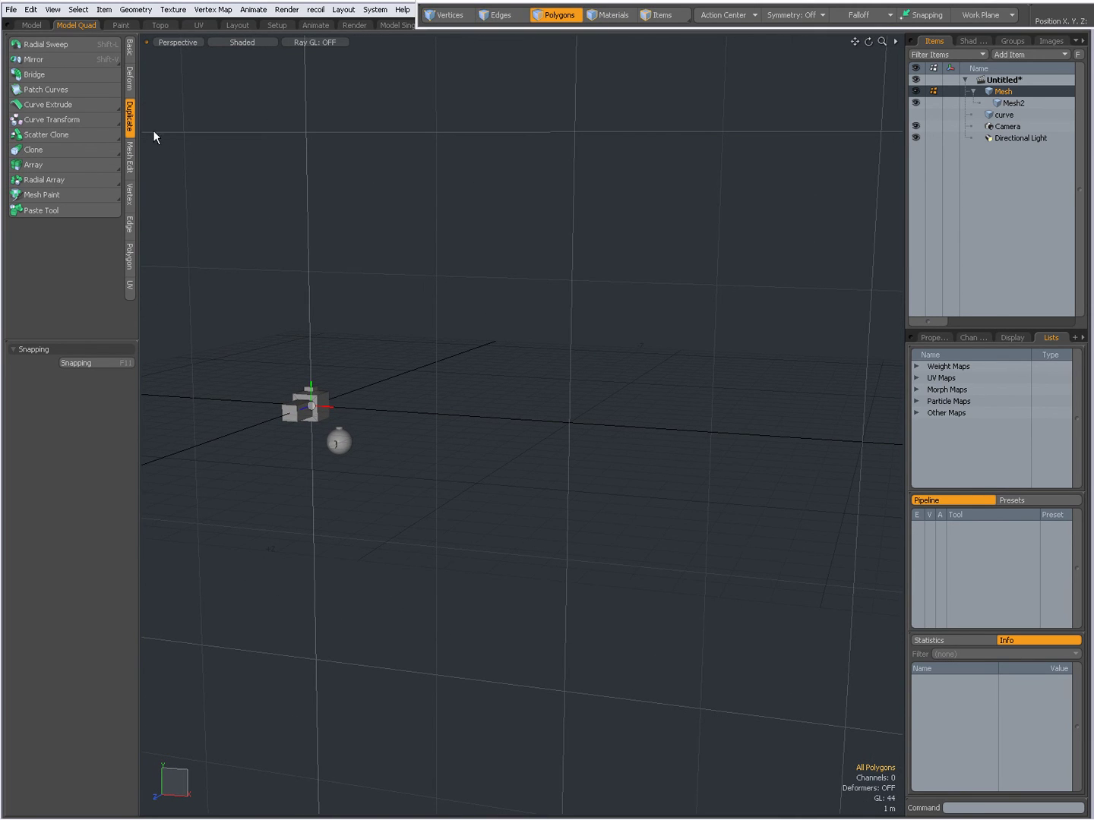
# Pick Bezier Clone and drag out curve points, stringing 24 boxes into a loop with a trailing tail.
pyautogui.click(83, 120)
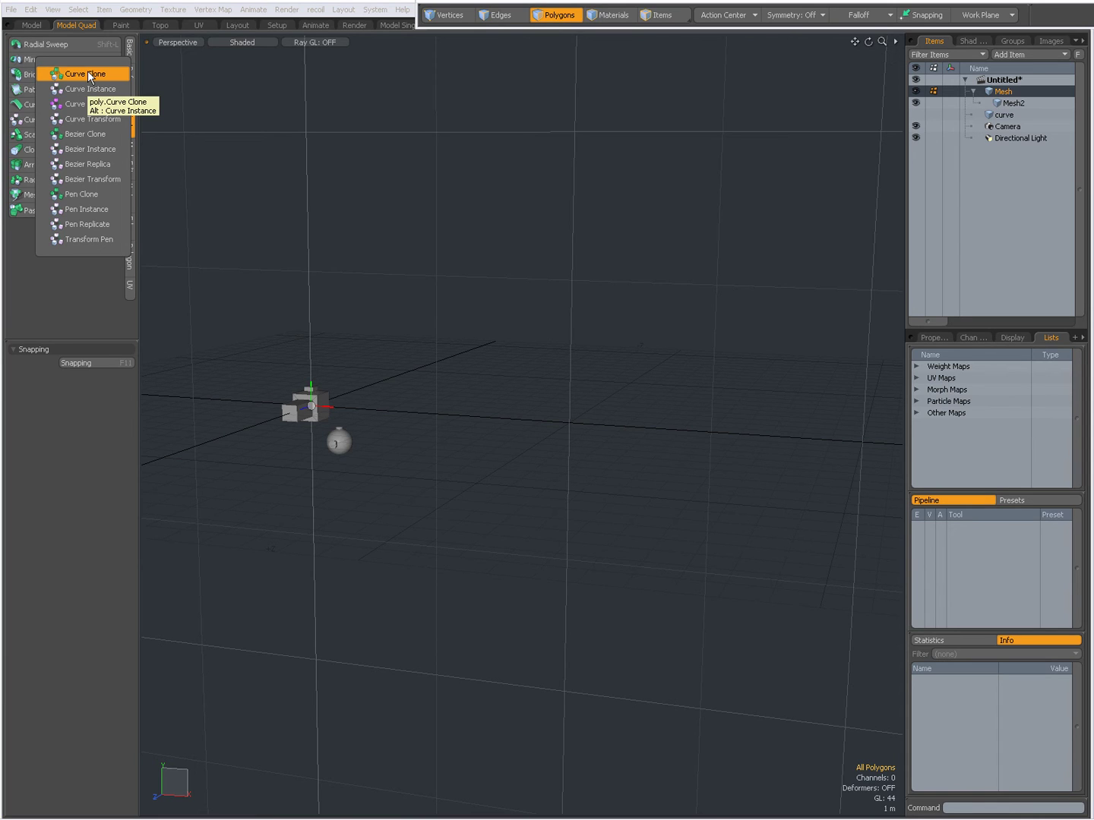
pyautogui.click(75, 136)
pyautogui.keyDown('alt'); pyautogui.moveTo(354, 417); pyautogui.dragTo(412, 466); pyautogui.keyUp('alt')
pyautogui.click(384, 363)
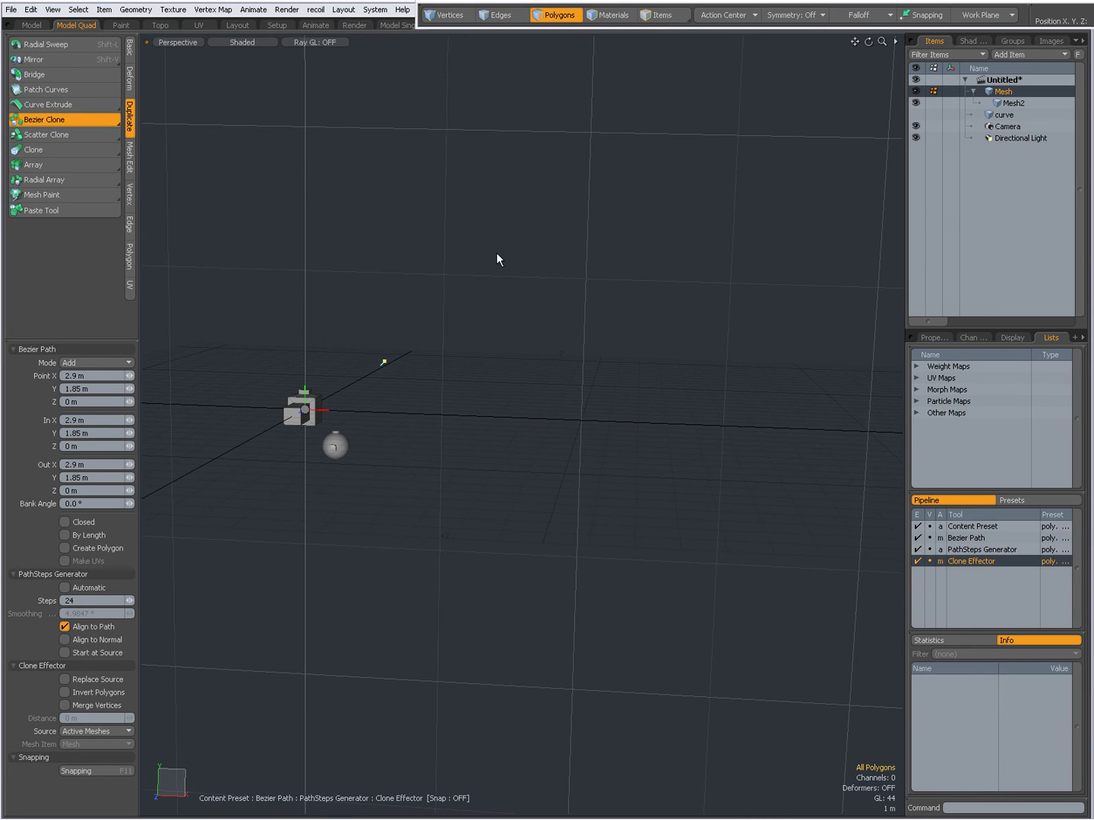
pyautogui.moveTo(497, 253)
pyautogui.mouseDown()
pyautogui.moveTo(627, 278)
pyautogui.moveTo(605, 215)
pyautogui.moveTo(585, 284)
pyautogui.moveTo(496, 252)
pyautogui.mouseUp()
pyautogui.keyDown('alt'); pyautogui.keyDown('shift'); pyautogui.moveTo(396, 308); pyautogui.dragTo(280, 291); pyautogui.keyUp('shift'); pyautogui.keyUp('alt')
pyautogui.moveTo(577, 436)
pyautogui.mouseDown()
pyautogui.moveTo(598, 520)
pyautogui.moveTo(563, 586)
pyautogui.moveTo(521, 562)
pyautogui.moveTo(464, 460)
pyautogui.mouseUp()
pyautogui.moveTo(308, 495)
pyautogui.mouseDown()
pyautogui.moveTo(319, 505)
pyautogui.moveTo(295, 412)
pyautogui.moveTo(336, 405)
pyautogui.moveTo(372, 436)
pyautogui.mouseUp()
pyautogui.moveTo(340, 591); pyautogui.dragTo(399, 489)
pyautogui.moveTo(372, 436); pyautogui.dragTo(160, 573)
pyautogui.moveTo(271, 461); pyautogui.dragTo(214, 533)
pyautogui.keyDown('alt'); pyautogui.keyDown('shift'); pyautogui.moveTo(345, 459); pyautogui.dragTo(247, 571); pyautogui.keyUp('shift'); pyautogui.keyUp('alt')
# Undo and redo the last curve edit, then adjust the tangents of two curve points.
pyautogui.hotkey('ctrl', 'z')
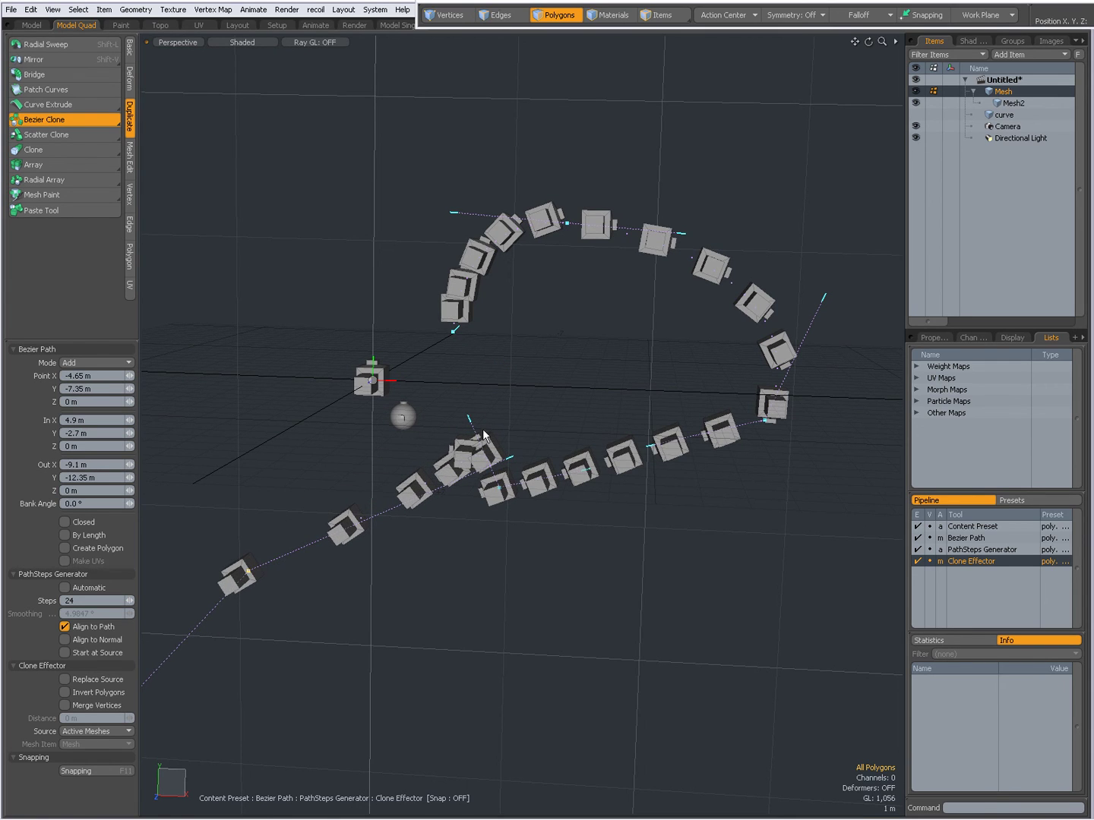
pyautogui.moveTo(468, 419)
pyautogui.mouseDown()
pyautogui.moveTo(426, 490)
pyautogui.moveTo(334, 549)
pyautogui.moveTo(338, 605)
pyautogui.moveTo(385, 664)
pyautogui.moveTo(403, 654)
pyautogui.mouseUp()
pyautogui.hotkey('ctrl', 'shift', 'z')
pyautogui.moveTo(427, 492); pyautogui.dragTo(440, 417)
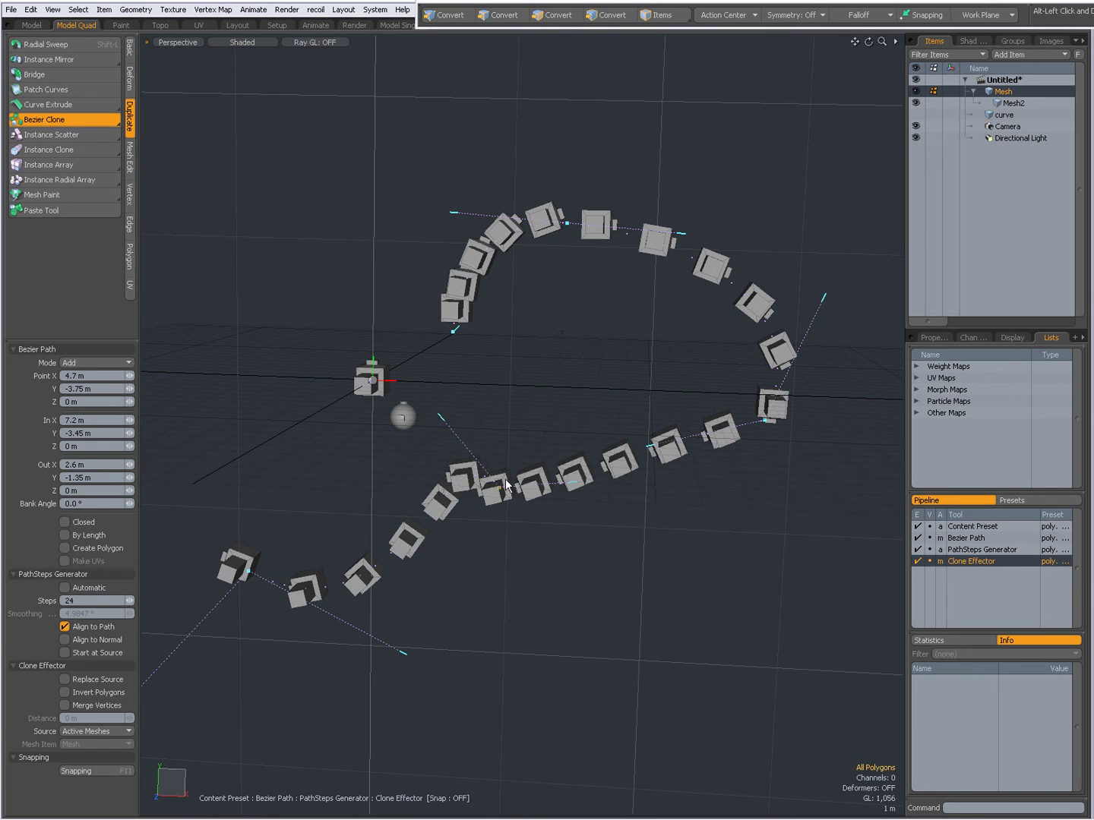
pyautogui.keyDown('ctrl'); pyautogui.keyDown('alt'); pyautogui.moveTo(528, 497); pyautogui.dragTo(498, 478); pyautogui.keyUp('alt'); pyautogui.keyUp('ctrl')
pyautogui.keyDown('alt'); pyautogui.keyDown('shift'); pyautogui.moveTo(498, 478); pyautogui.dragTo(522, 436); pyautogui.keyUp('shift'); pyautogui.keyUp('alt')
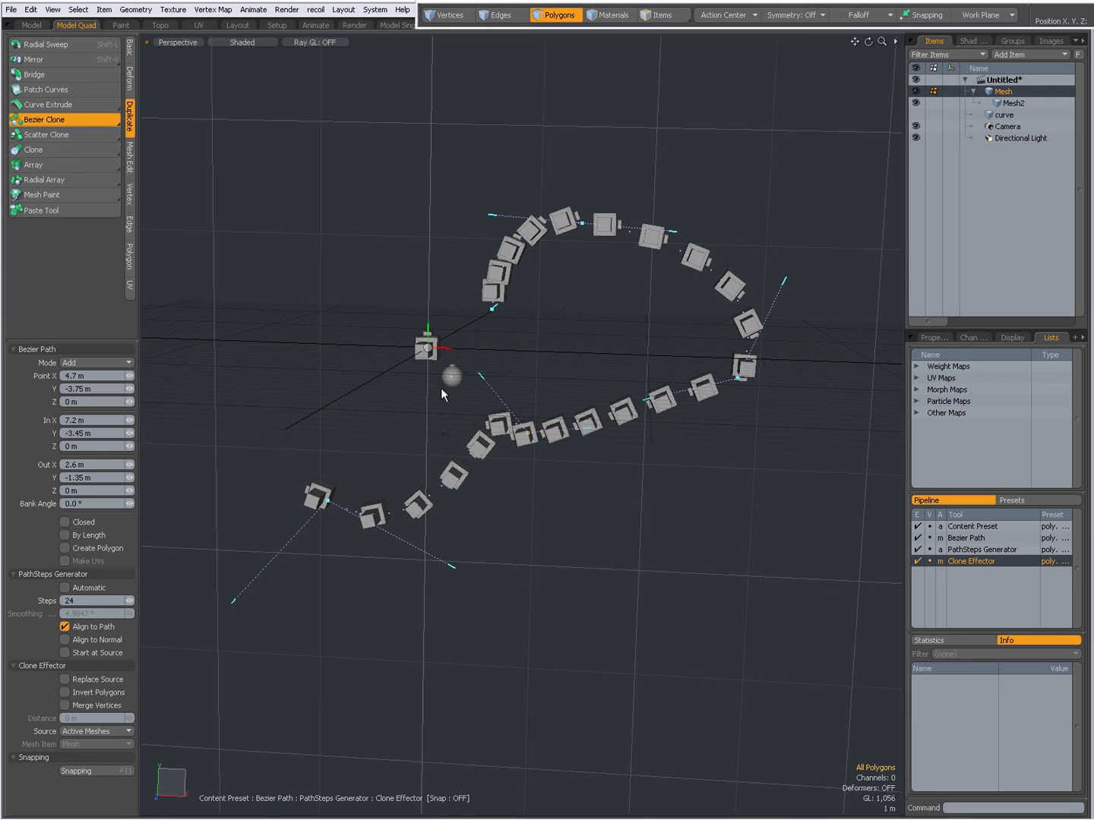
# Fine-tune single and Ctrl-linked tangents to re-flow the clones, then drop the Bezier tool.
pyautogui.moveTo(481, 375)
pyautogui.keyDown('ctrl'); pyautogui.mouseDown()
pyautogui.moveTo(503, 361)
pyautogui.moveTo(462, 324)
pyautogui.moveTo(489, 344)
pyautogui.mouseUp(); pyautogui.keyUp('ctrl')
pyautogui.moveTo(590, 431); pyautogui.dragTo(588, 431)
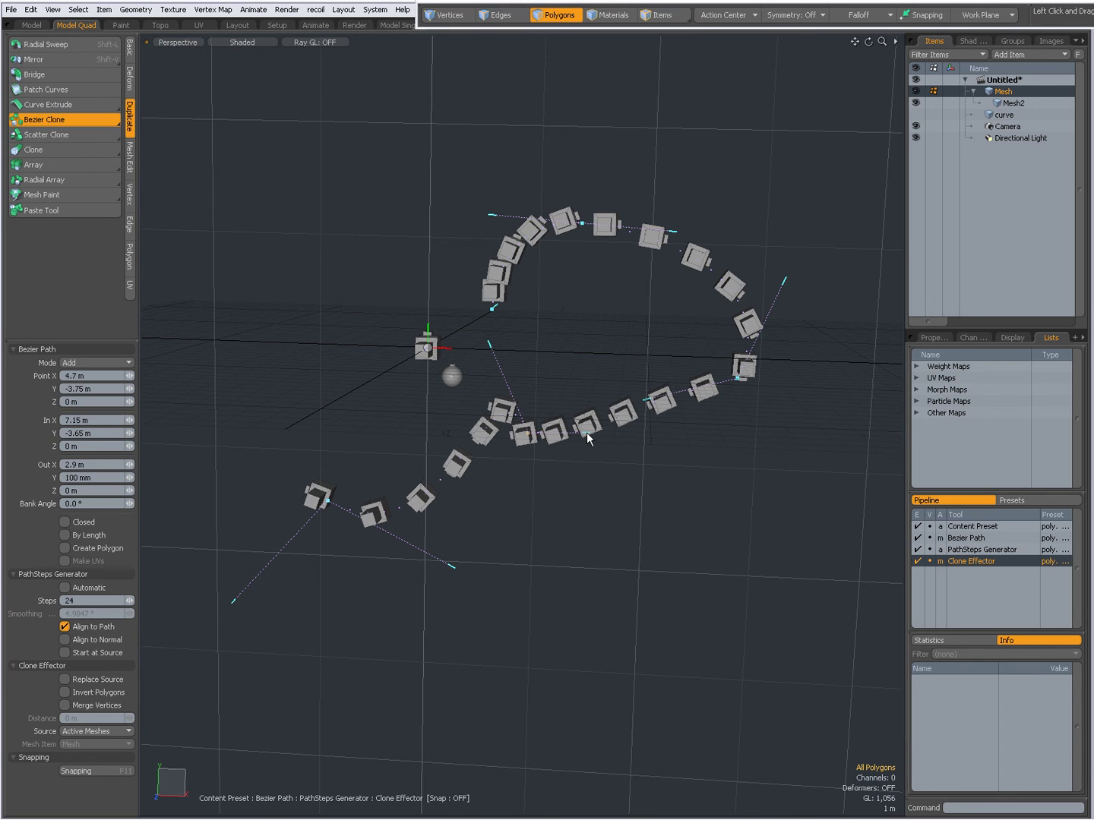
pyautogui.moveTo(588, 438); pyautogui.dragTo(599, 451)
pyautogui.press('ctrl')
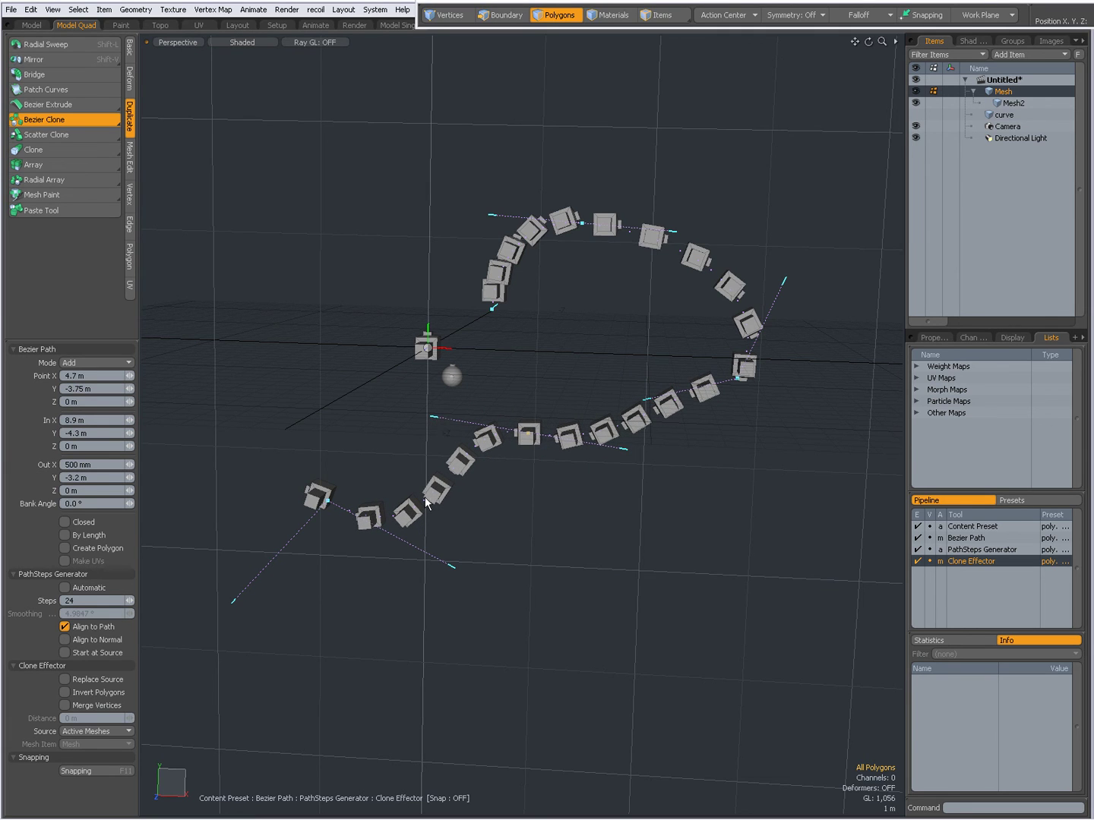
pyautogui.moveTo(453, 567); pyautogui.dragTo(450, 533)
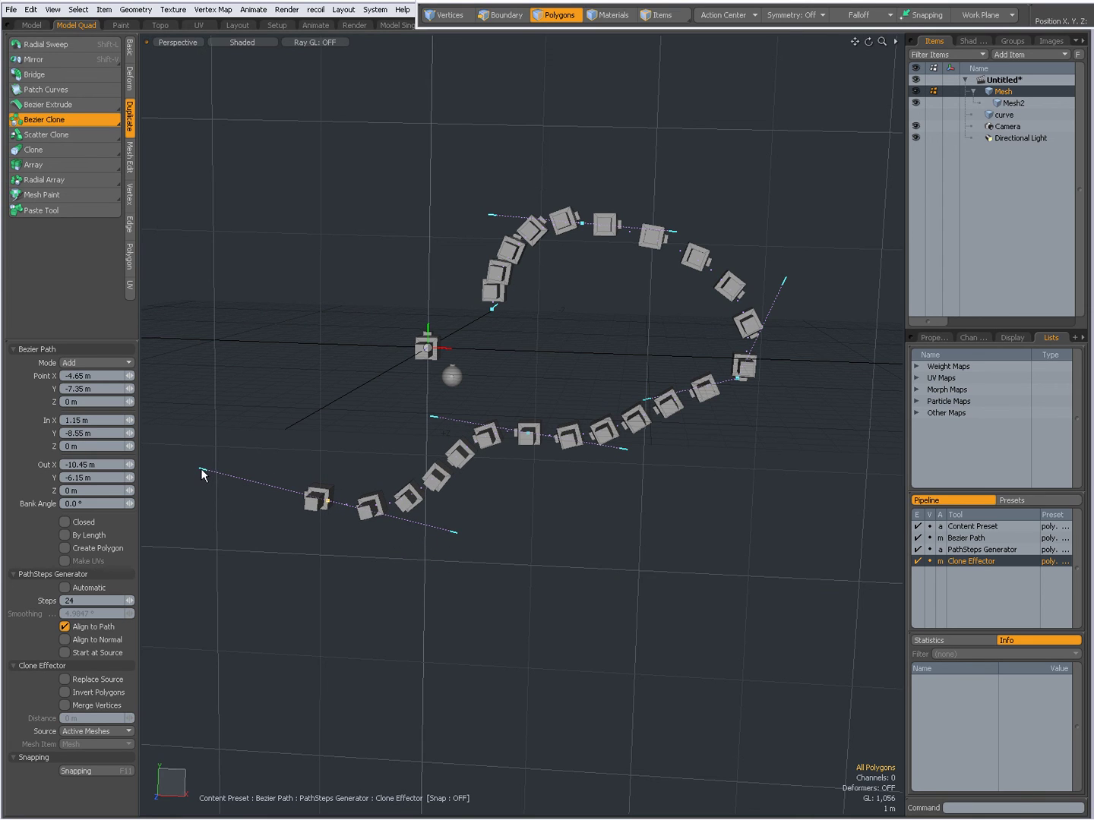
pyautogui.keyDown('ctrl'); pyautogui.moveTo(203, 470); pyautogui.dragTo(275, 597); pyautogui.keyUp('ctrl')
pyautogui.keyDown('ctrl'); pyautogui.moveTo(434, 415); pyautogui.dragTo(497, 364); pyautogui.keyUp('ctrl')
pyautogui.moveTo(624, 449)
pyautogui.keyDown('ctrl'); pyautogui.mouseDown()
pyautogui.moveTo(612, 403)
pyautogui.moveTo(613, 414)
pyautogui.mouseUp(); pyautogui.keyUp('ctrl')
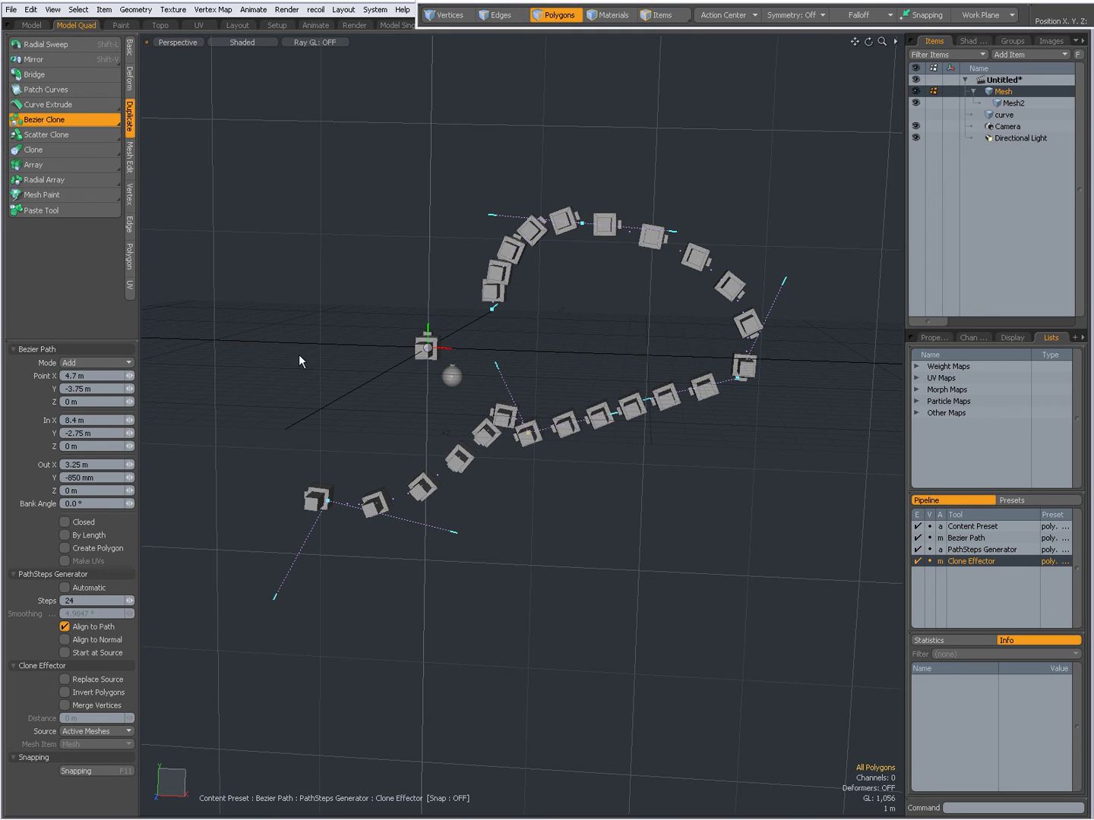
pyautogui.press('space')
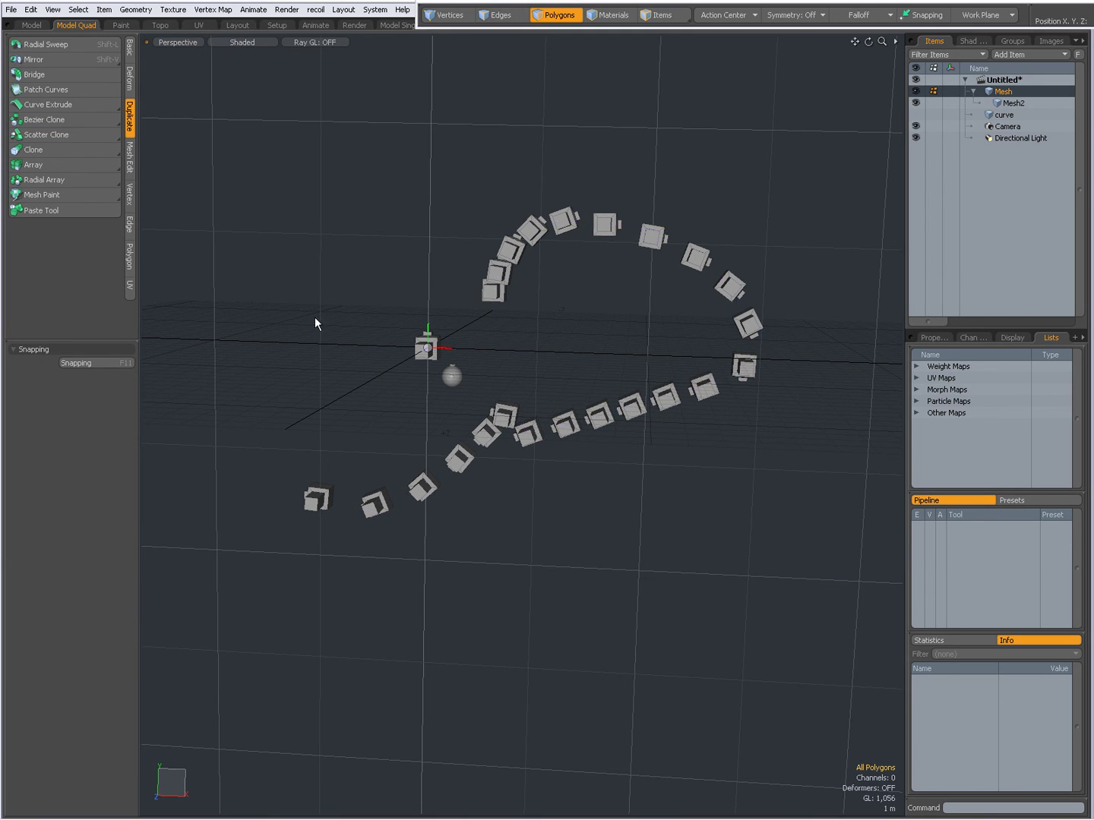
# Undo the Bezier clones, switch to Pen Clone, and place the first three clone points.
pyautogui.hotkey('ctrl', 'z')
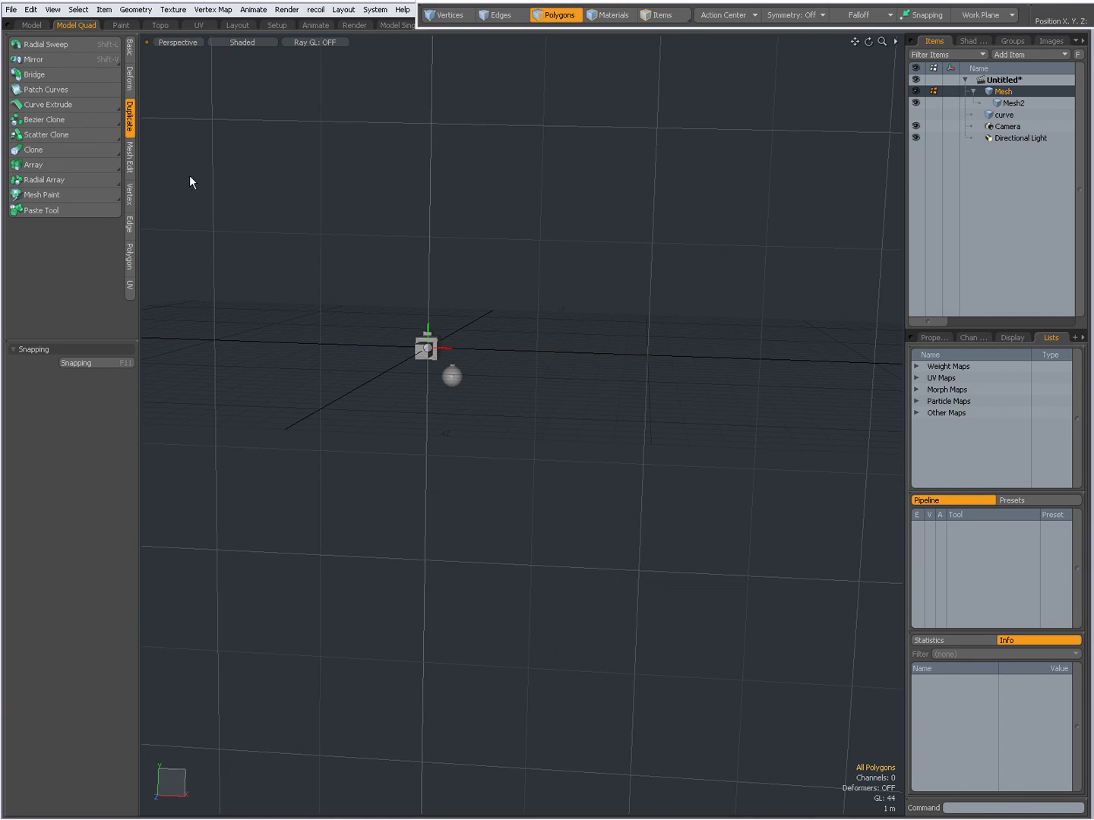
pyautogui.click(55, 119)
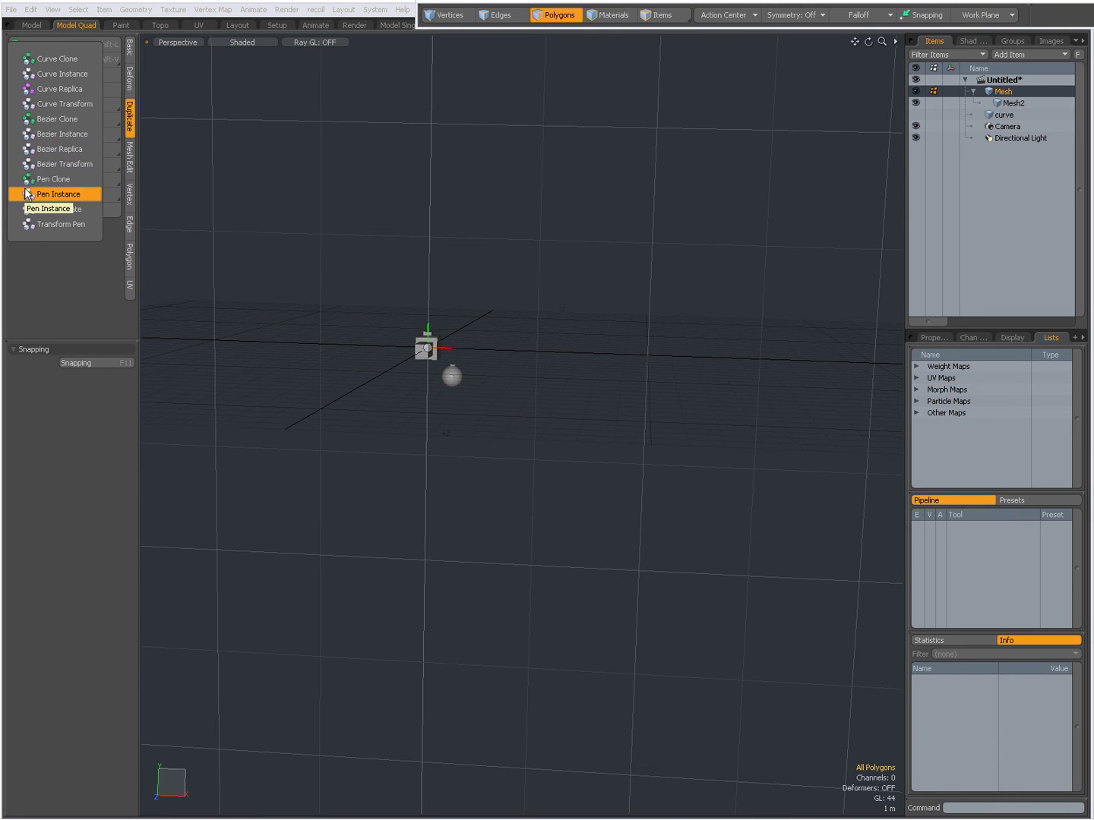
pyautogui.click(63, 179)
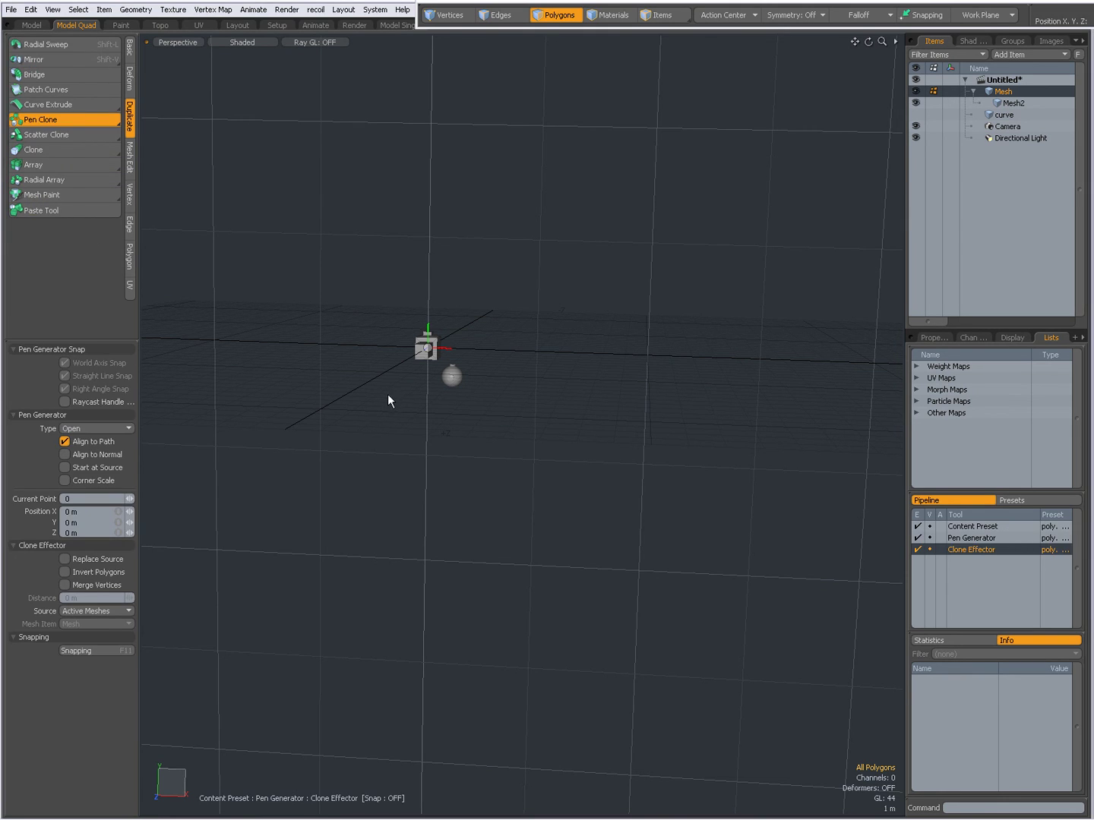
pyautogui.keyDown('alt'); pyautogui.moveTo(387, 393); pyautogui.dragTo(390, 435); pyautogui.keyUp('alt')
pyautogui.click(481, 309)
pyautogui.click(558, 224)
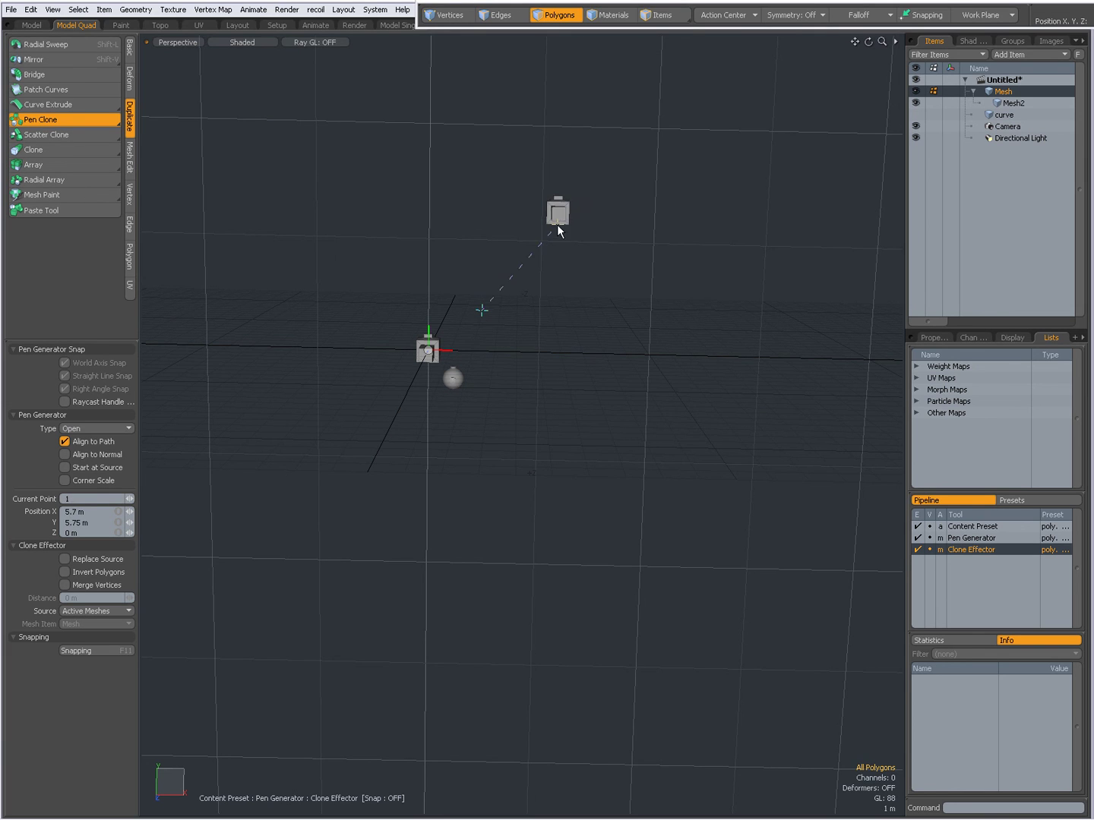
pyautogui.click(695, 292)
# Continue the zigzag pen path with five more clone points.
pyautogui.keyDown('alt'); pyautogui.keyDown('shift'); pyautogui.moveTo(699, 389); pyautogui.dragTo(516, 406); pyautogui.keyUp('shift'); pyautogui.keyUp('alt')
pyautogui.click(642, 470)
pyautogui.click(709, 375)
pyautogui.click(744, 184)
pyautogui.keyDown('alt'); pyautogui.keyDown('shift'); pyautogui.moveTo(730, 294); pyautogui.dragTo(571, 319); pyautogui.keyUp('shift'); pyautogui.keyUp('alt')
pyautogui.click(699, 233)
pyautogui.click(766, 348)
pyautogui.moveTo(722, 421)
pyautogui.keyDown('ctrl'); pyautogui.keyDown('alt'); pyautogui.mouseDown()
pyautogui.moveTo(629, 430)
pyautogui.moveTo(571, 395)
pyautogui.mouseUp(); pyautogui.keyUp('alt'); pyautogui.keyUp('ctrl')
# Toggle Replace Source on then off, add a final point at the right end, and drop the tool.
pyautogui.click(65, 559)
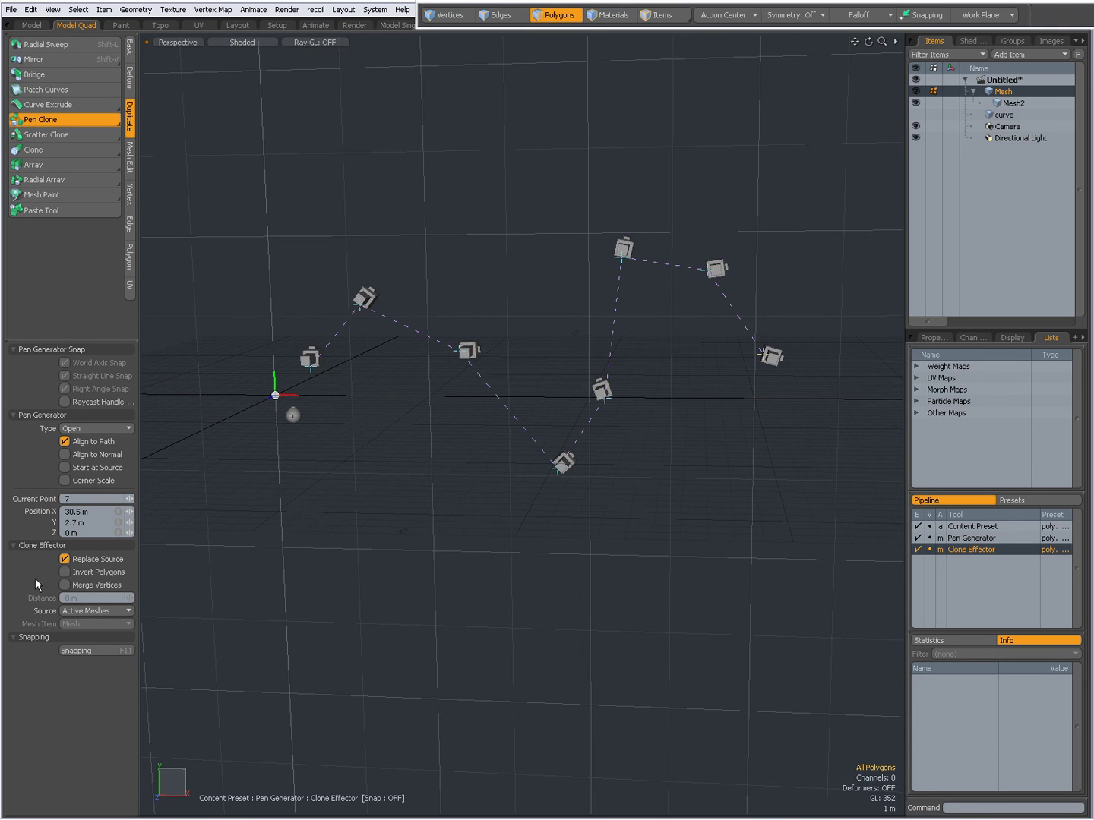
pyautogui.click(65, 560)
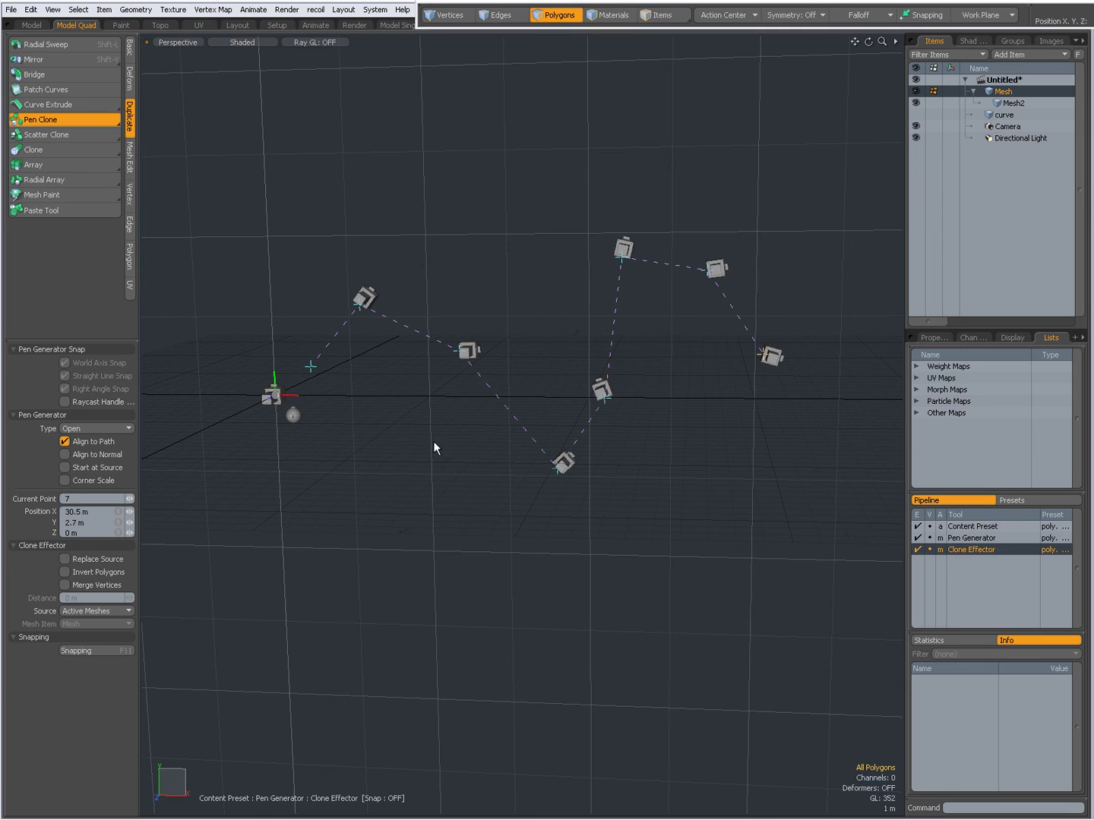
pyautogui.click(285, 524)
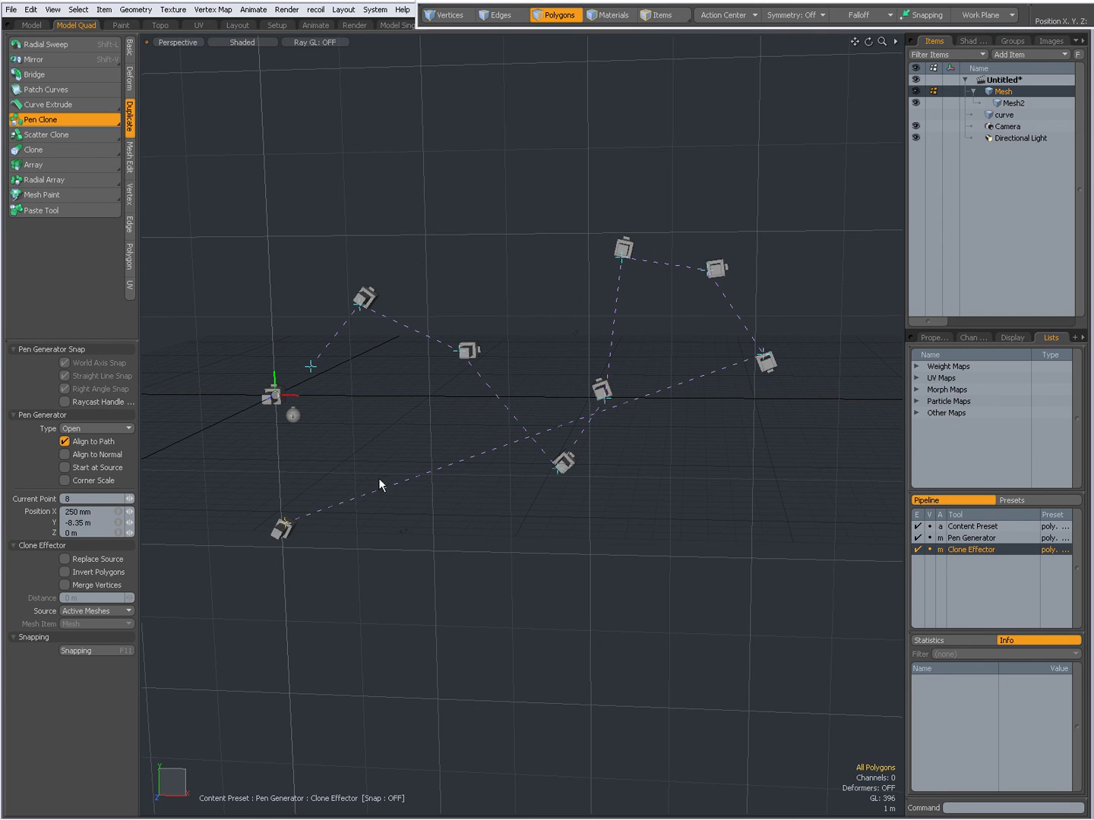
pyautogui.moveTo(287, 524)
pyautogui.mouseDown()
pyautogui.moveTo(438, 543)
pyautogui.moveTo(809, 431)
pyautogui.moveTo(825, 406)
pyautogui.mouseUp()
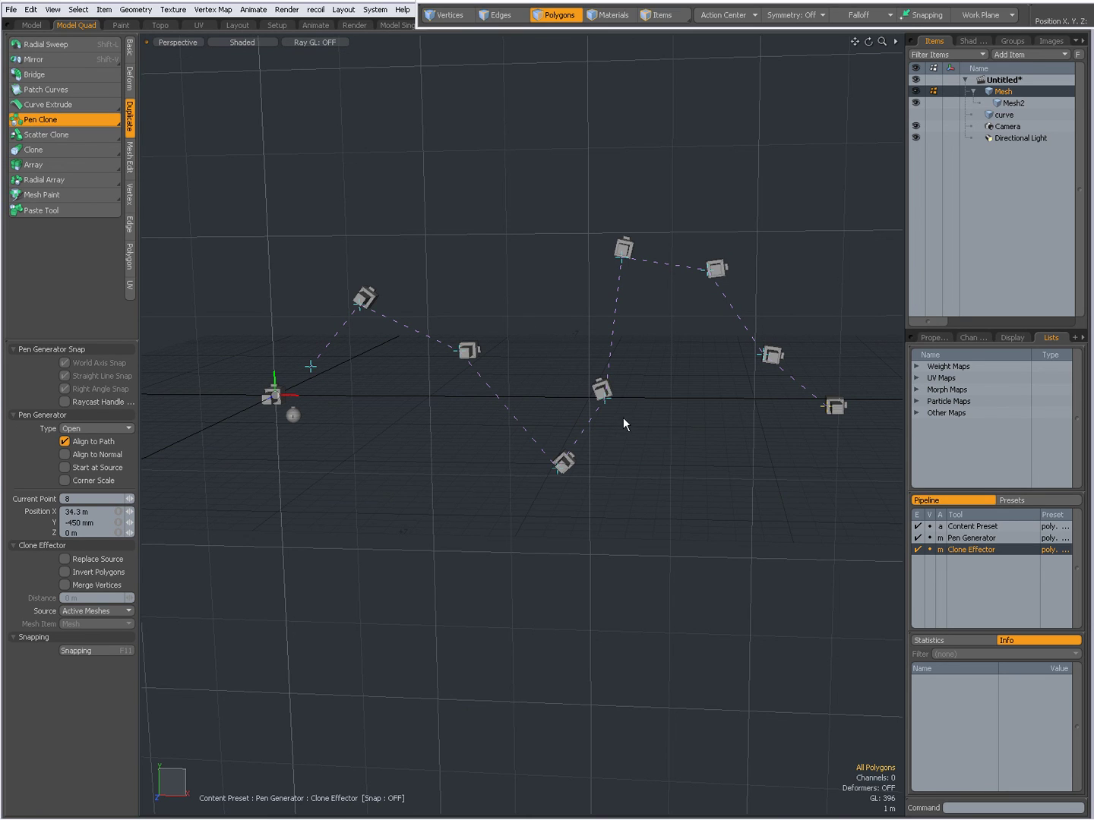
pyautogui.press('space')
# Browse the clone tool variants in the Duplicate flyout and orbit around the pen-path clones.
pyautogui.click(84, 121)
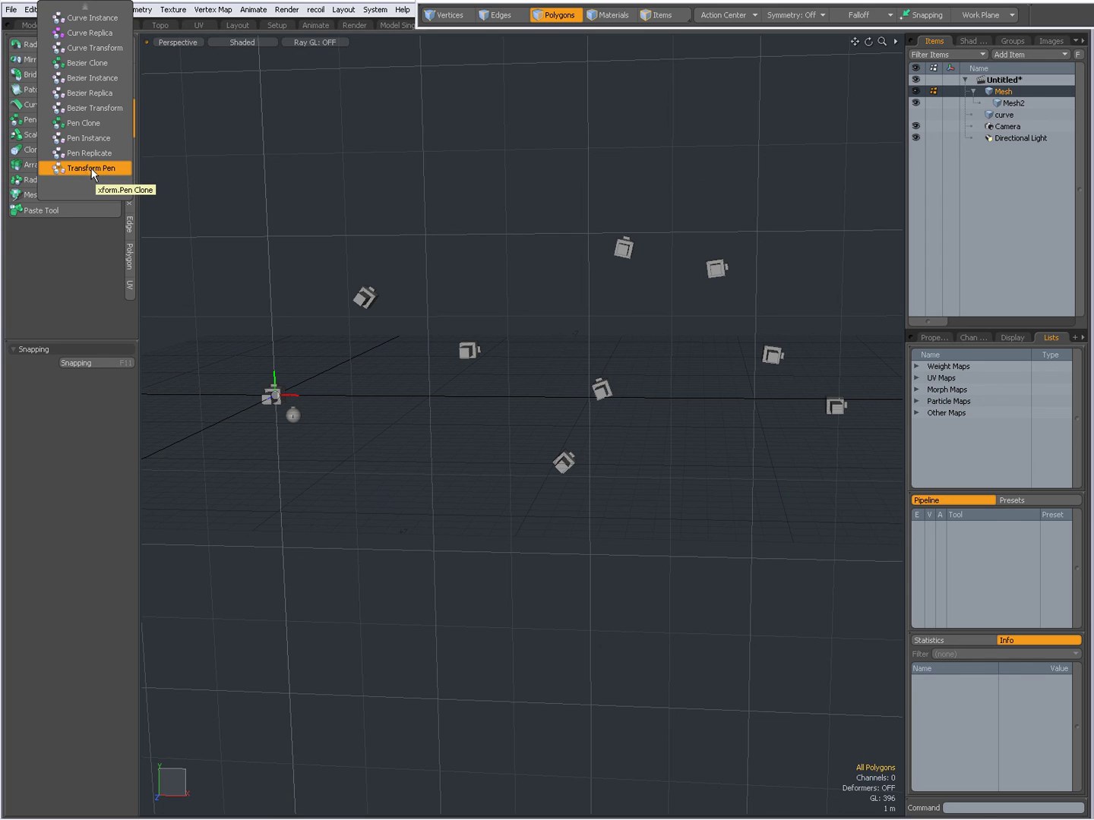
pyautogui.moveTo(85, 6)
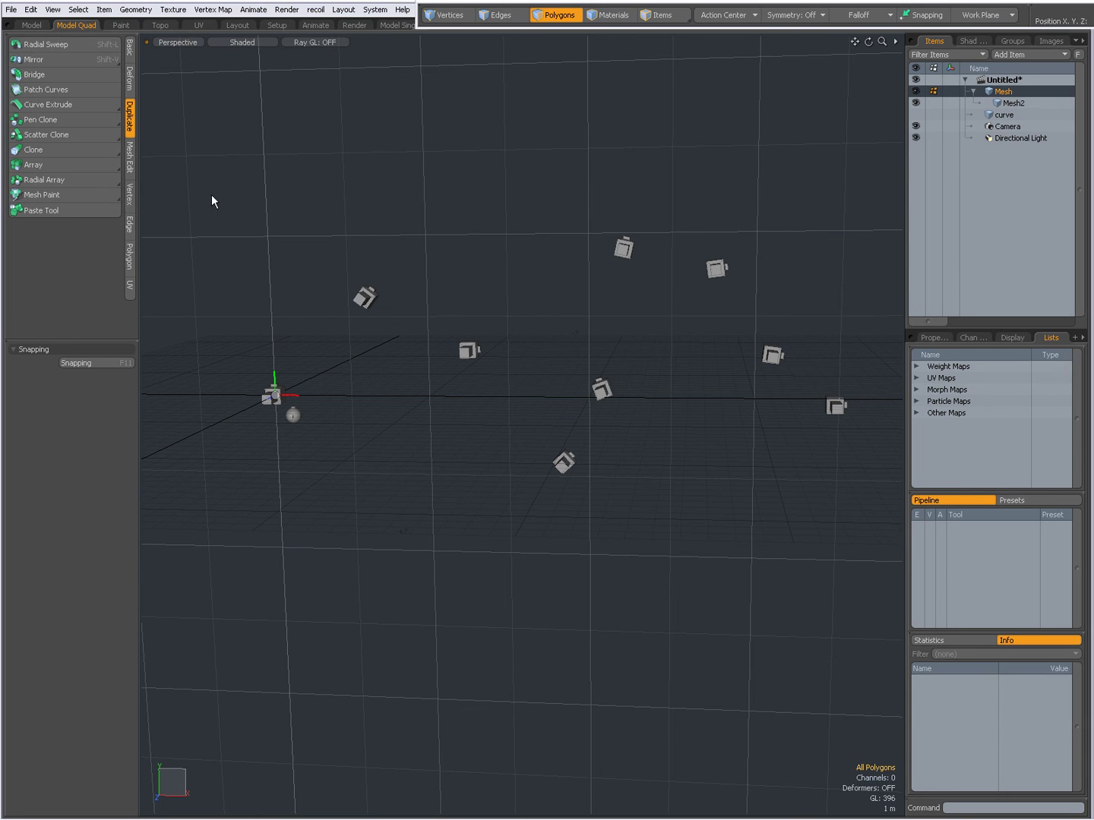
pyautogui.keyDown('alt'); pyautogui.moveTo(459, 331); pyautogui.dragTo(531, 355); pyautogui.keyUp('alt')
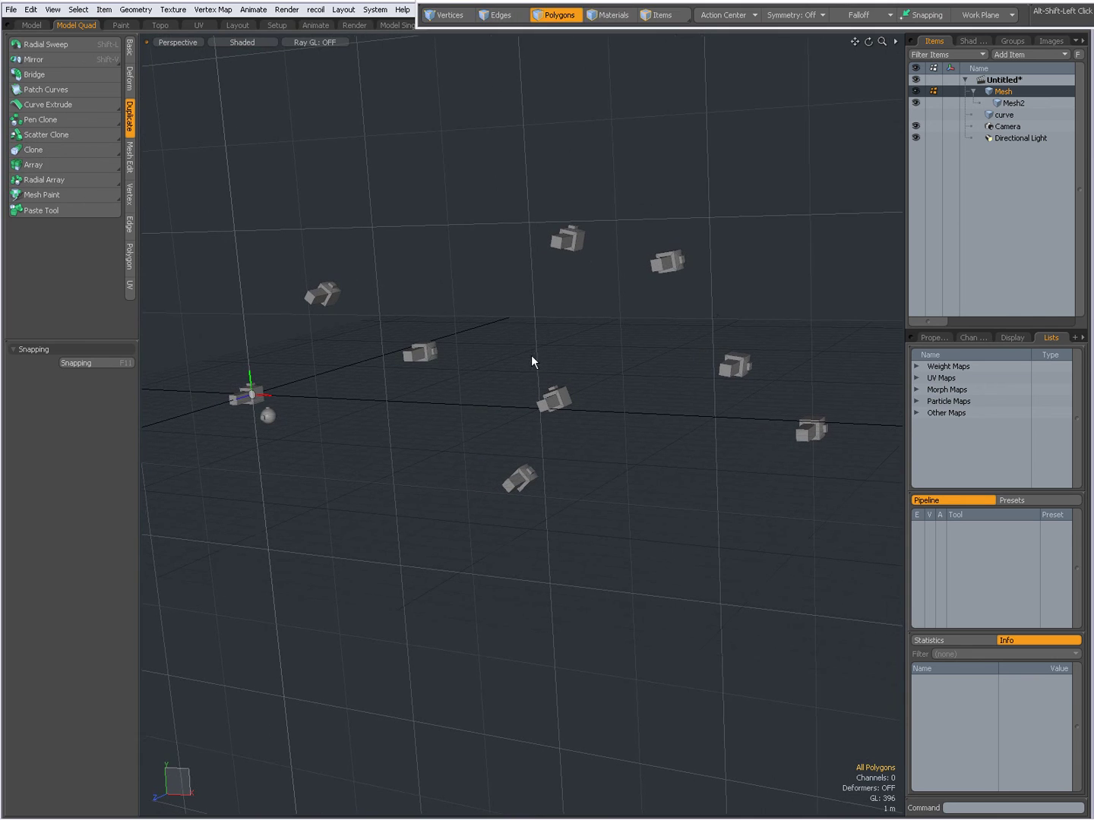
# Activate Curve Clone and orbit the view around the clones.
pyautogui.click(82, 104)
pyautogui.click(78, 124)
pyautogui.click(82, 16)
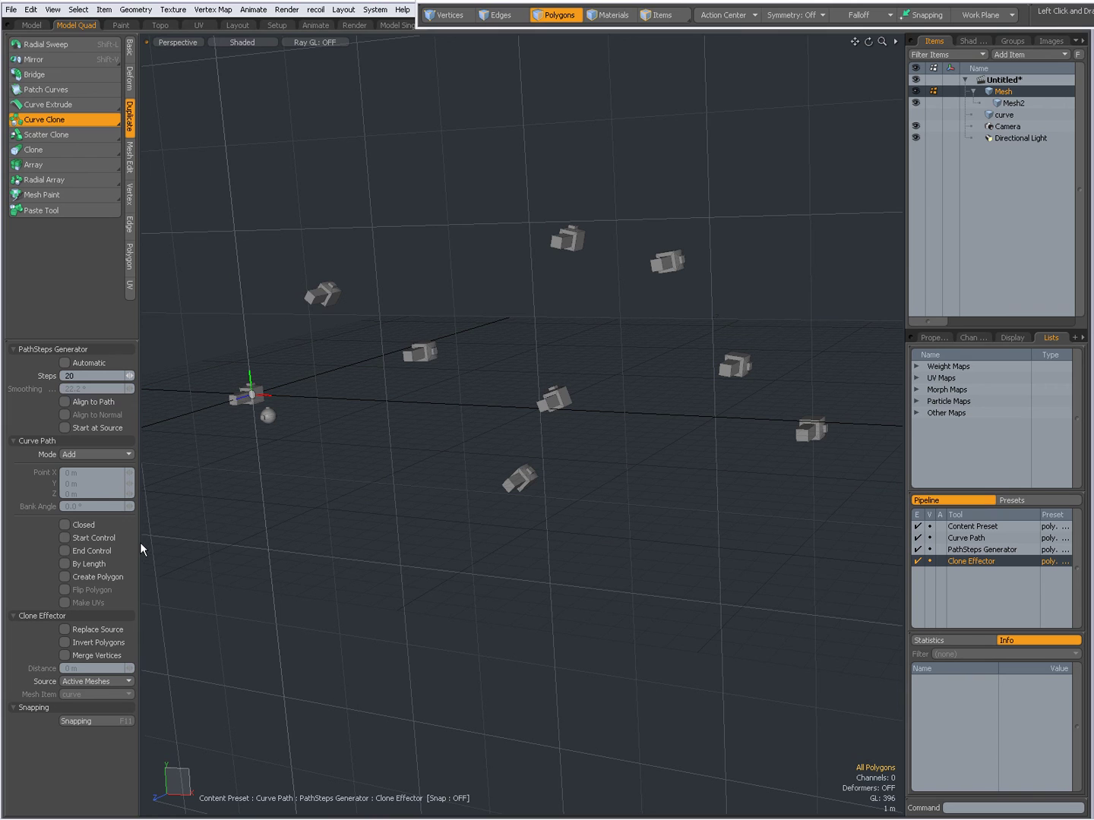
pyautogui.keyDown('alt'); pyautogui.moveTo(383, 495); pyautogui.dragTo(484, 476); pyautogui.keyUp('alt')
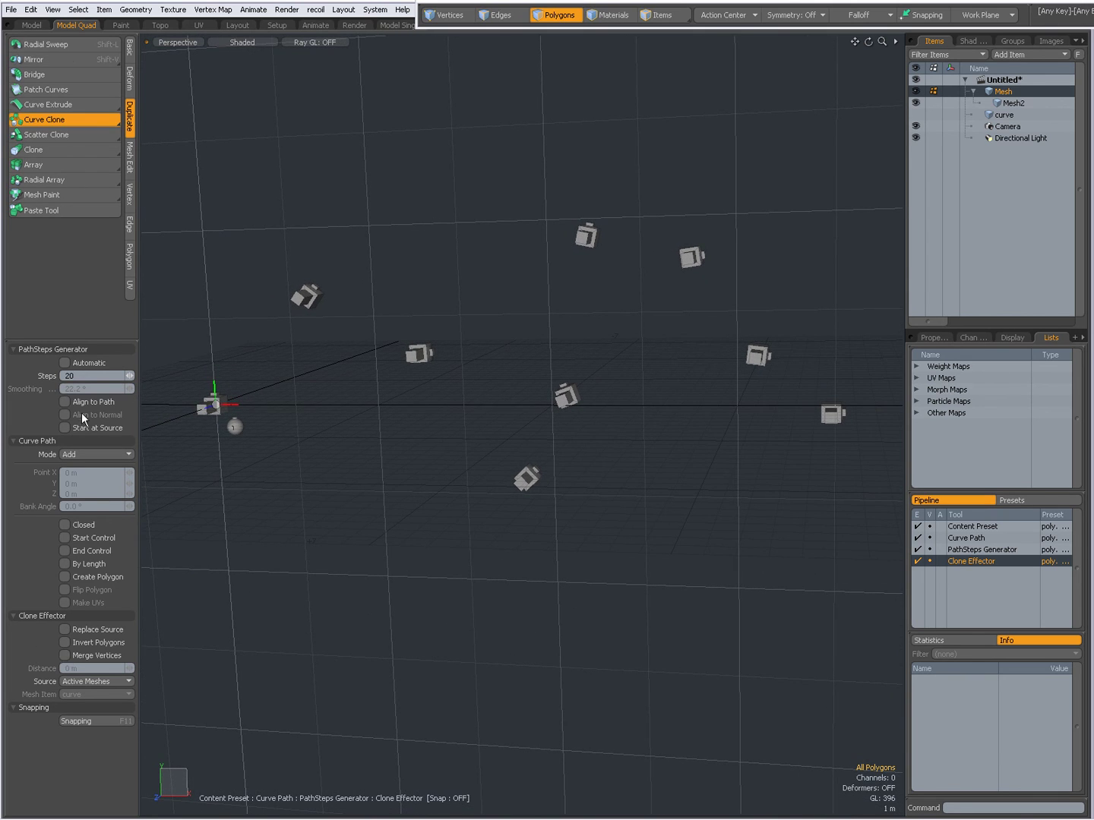
# Turn off Curve Clone, orbit the scene, and switch to the modo 601 user guide in Firefox.
pyautogui.click(92, 120)
pyautogui.click(92, 119)
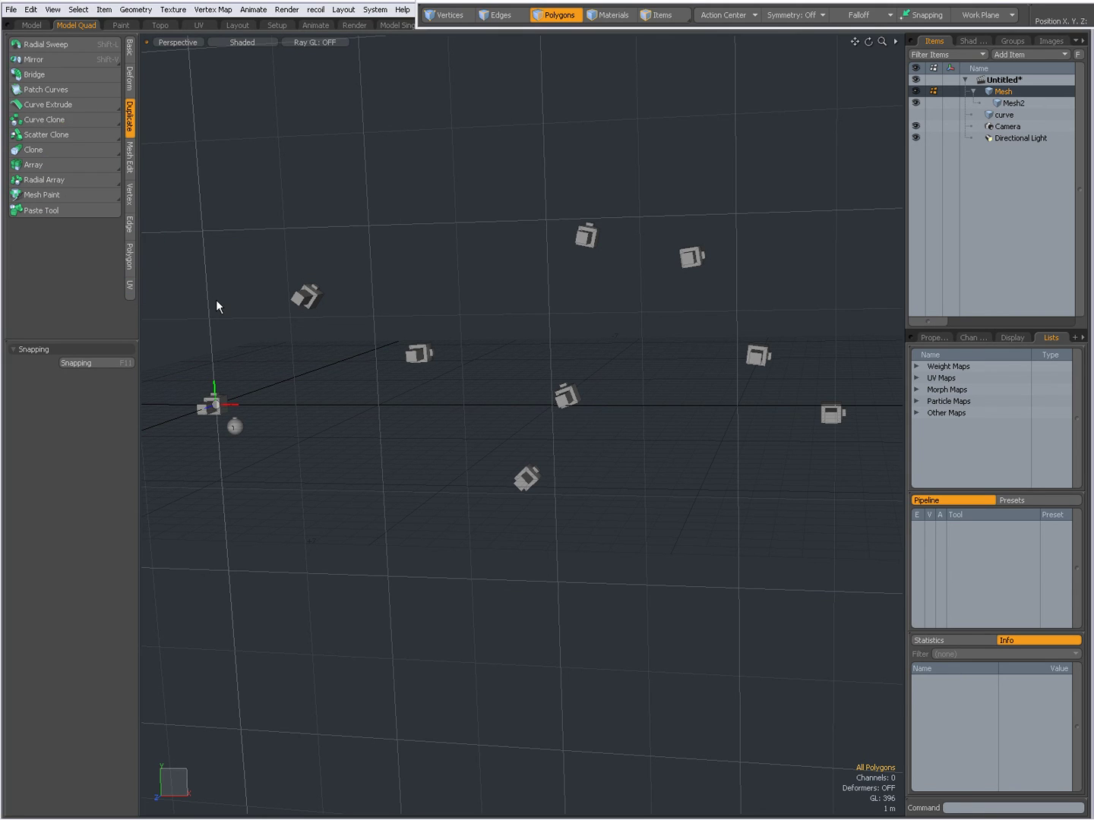
pyautogui.keyDown('alt'); pyautogui.moveTo(247, 317); pyautogui.dragTo(620, 458); pyautogui.keyUp('alt')
pyautogui.hotkey('alt', 'Tab')
pyautogui.hotkey('alt', 'Tab')
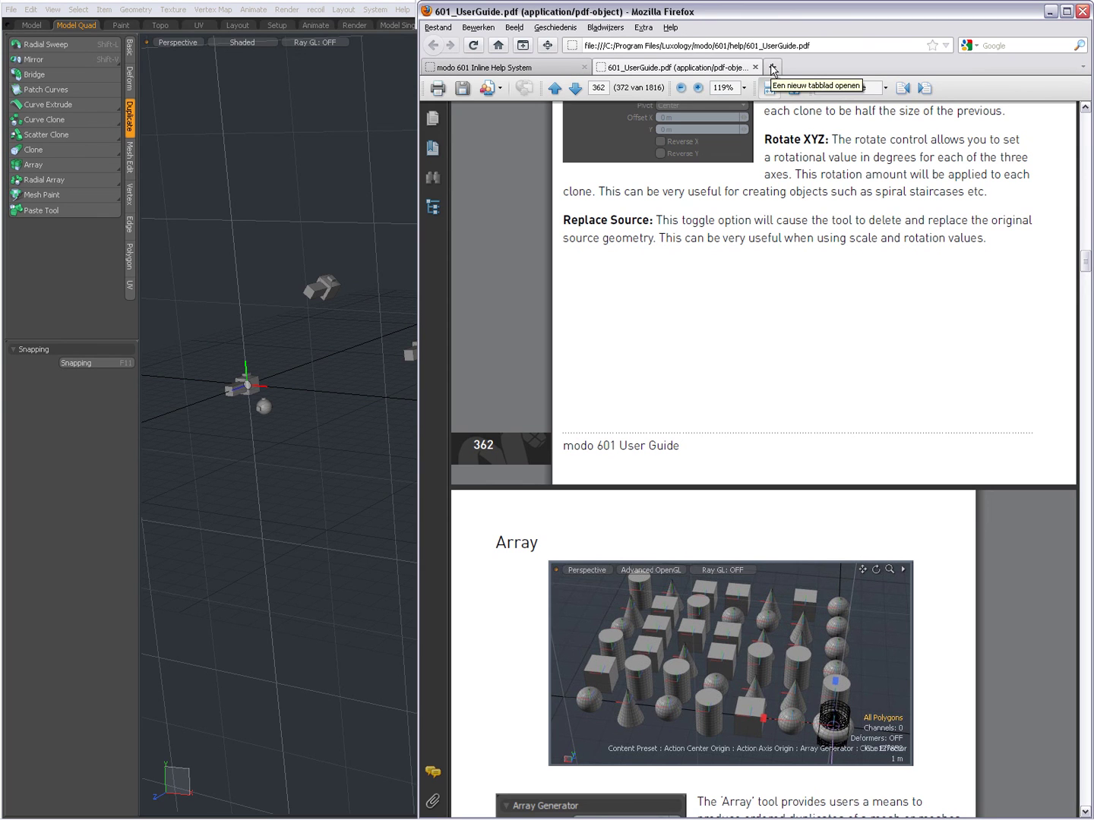
# Bring the Firefox window with the user guide PDF to the front.
pyautogui.hotkey('alt', 'Tab')
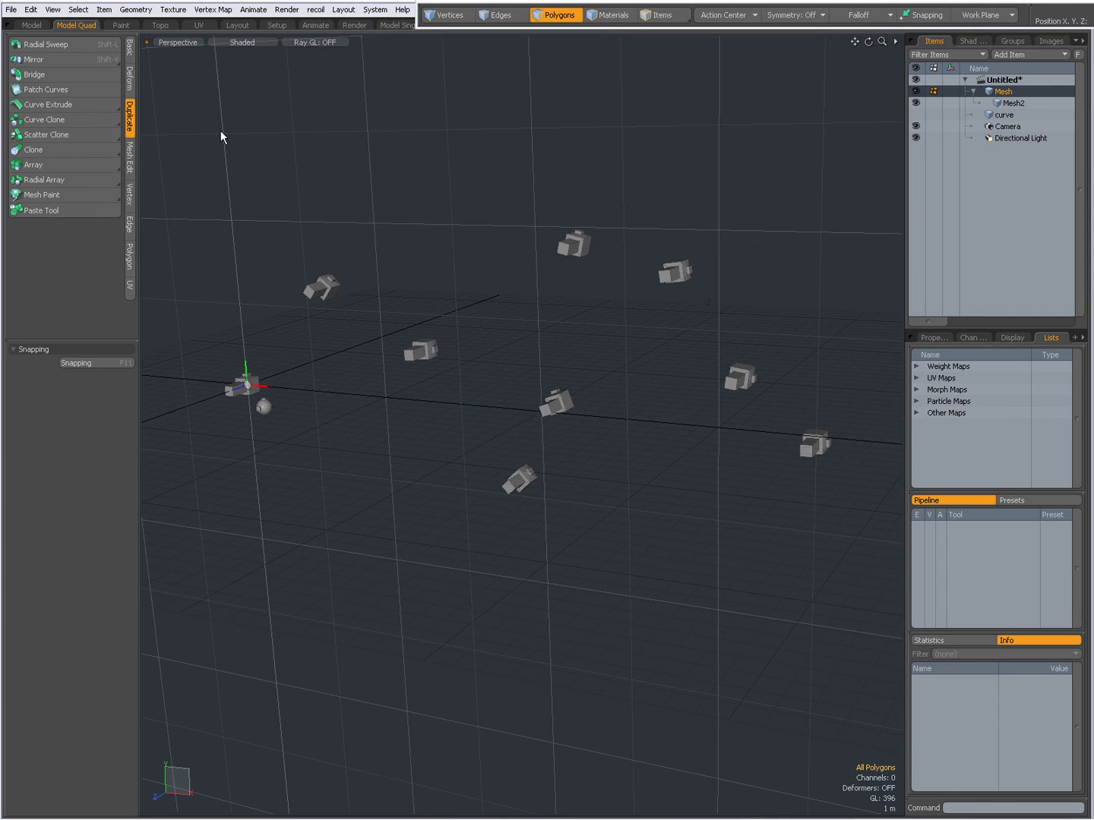
pyautogui.hotkey('alt', 'Tab')
pyautogui.hotkey('alt', 'Tab')
pyautogui.click(62, 183)
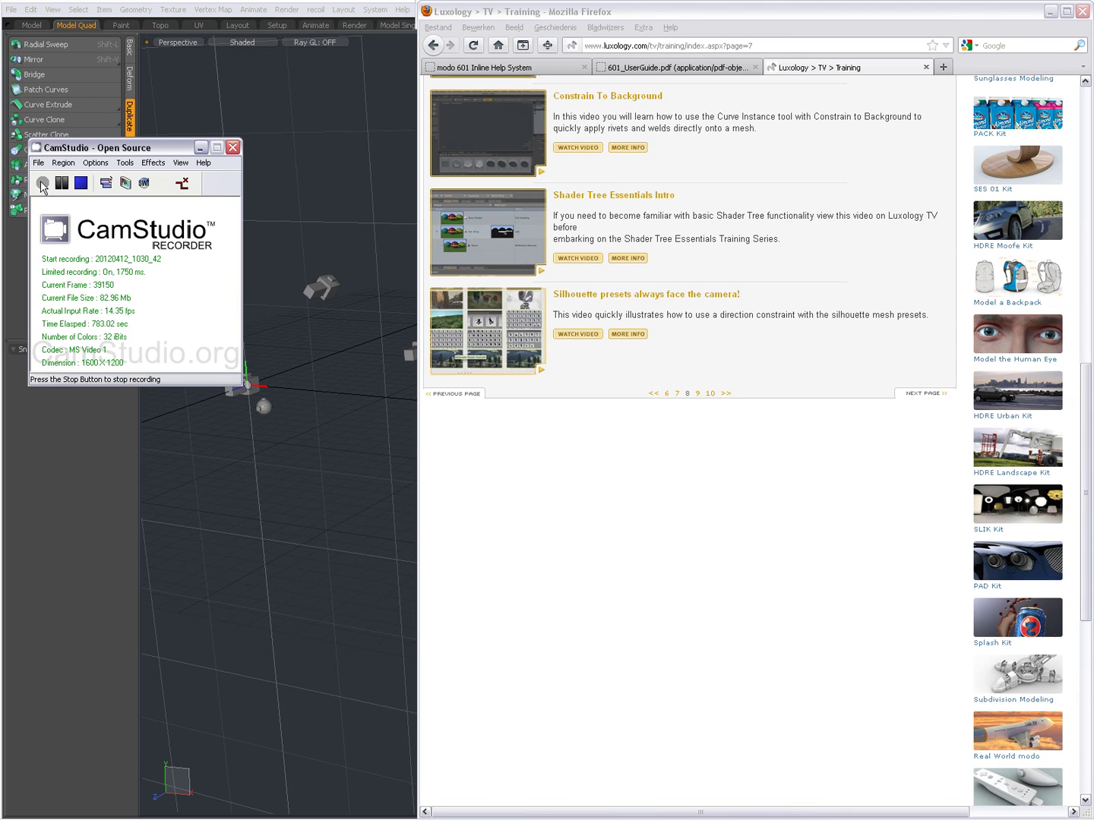
pyautogui.click(541, 485)
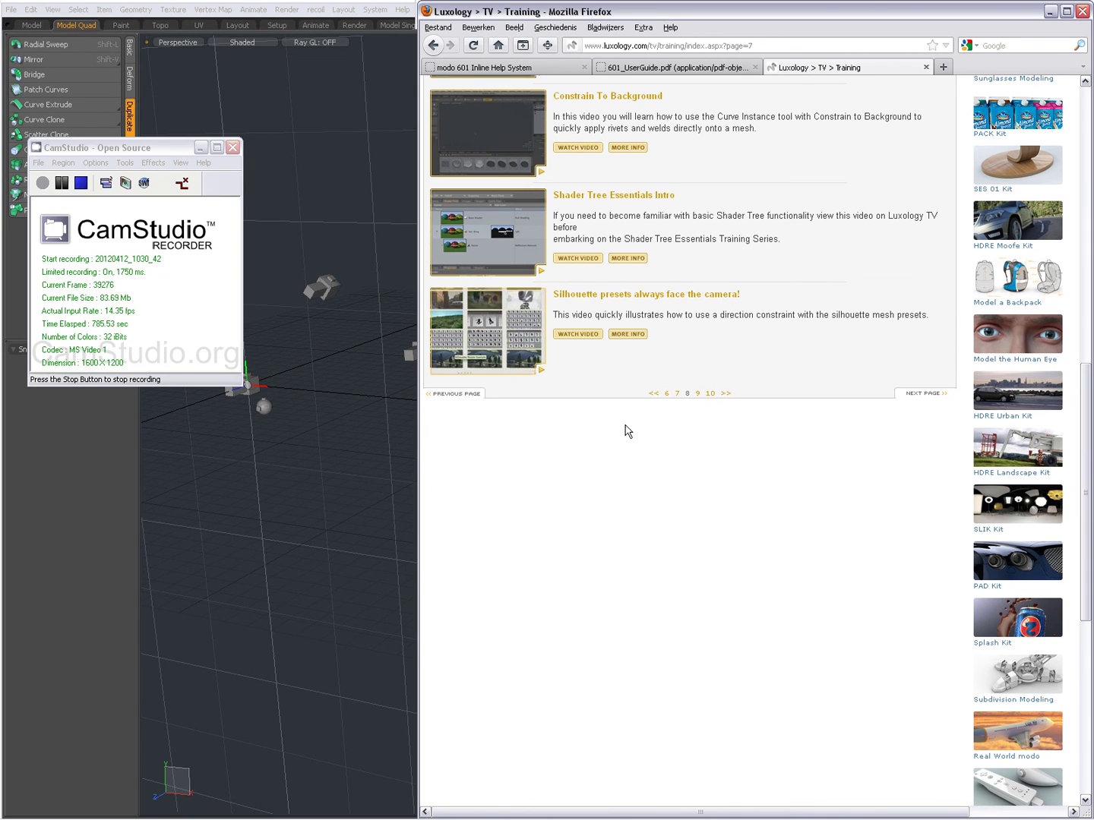